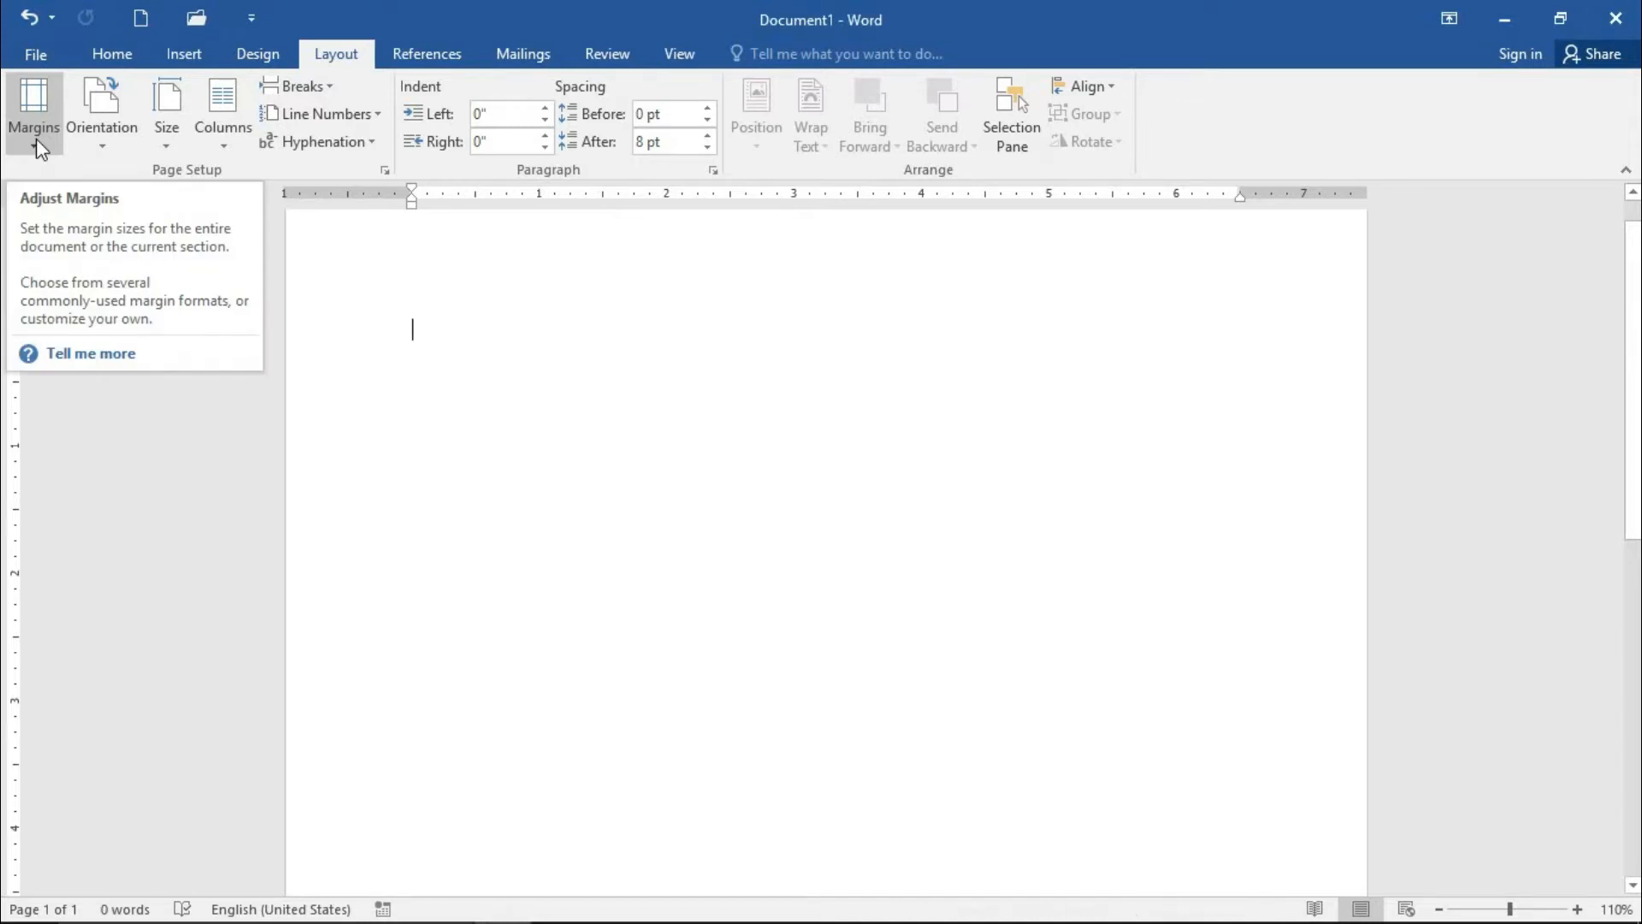
# Fill the blank document with sample paragraphs generated by =rand()
pyautogui.click(36, 141)
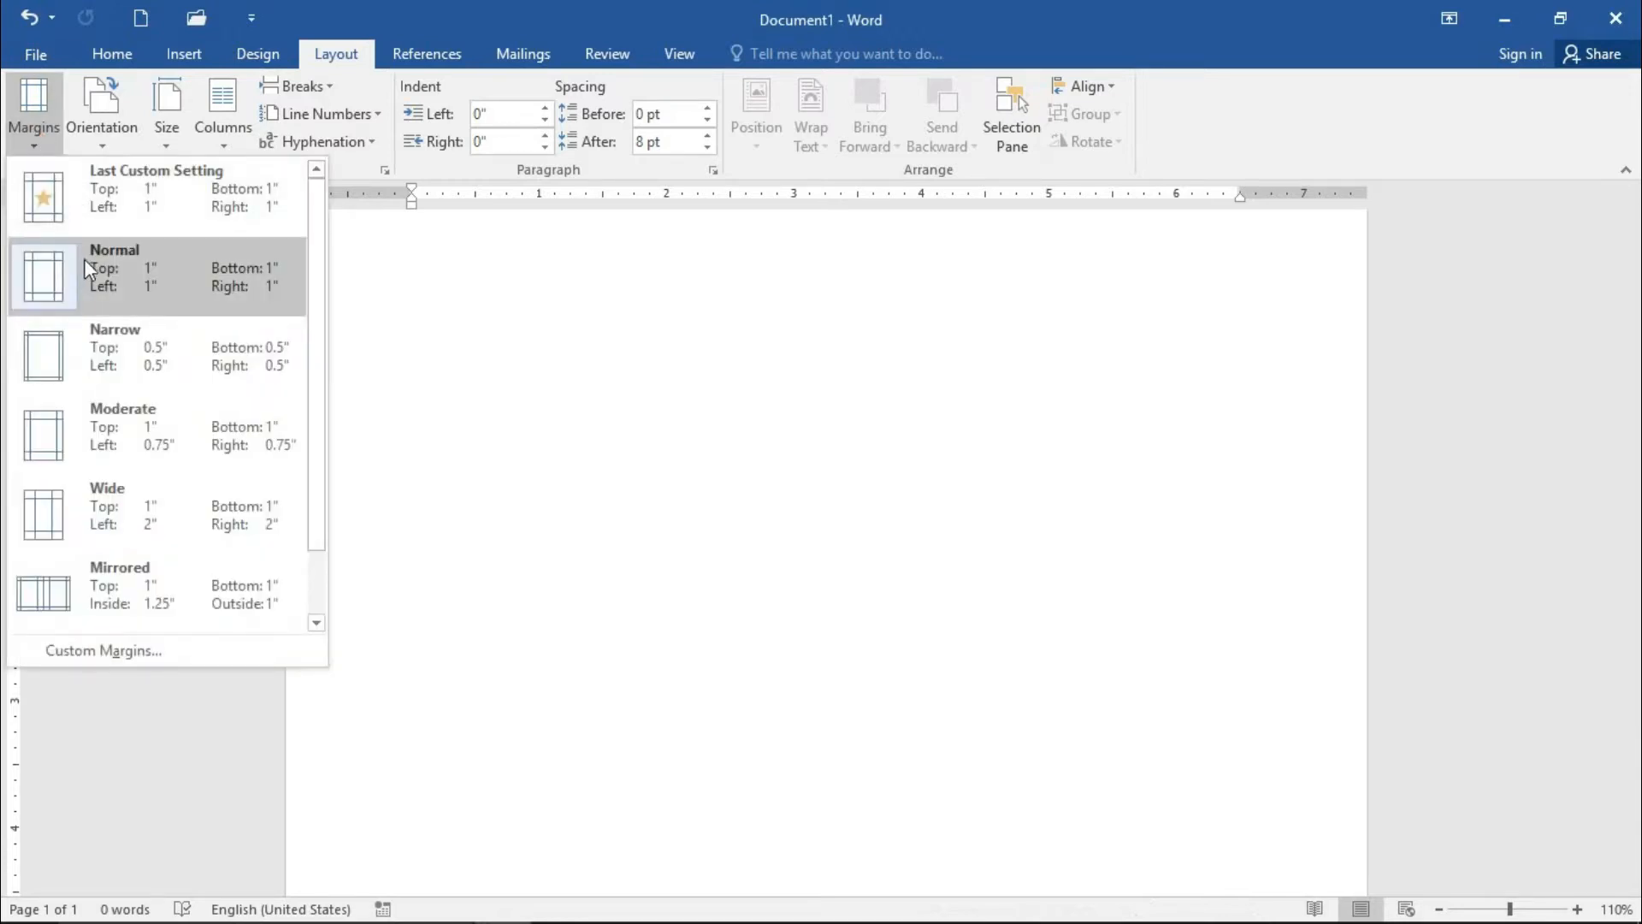
pyautogui.click(513, 281)
pyautogui.write('=rand()')
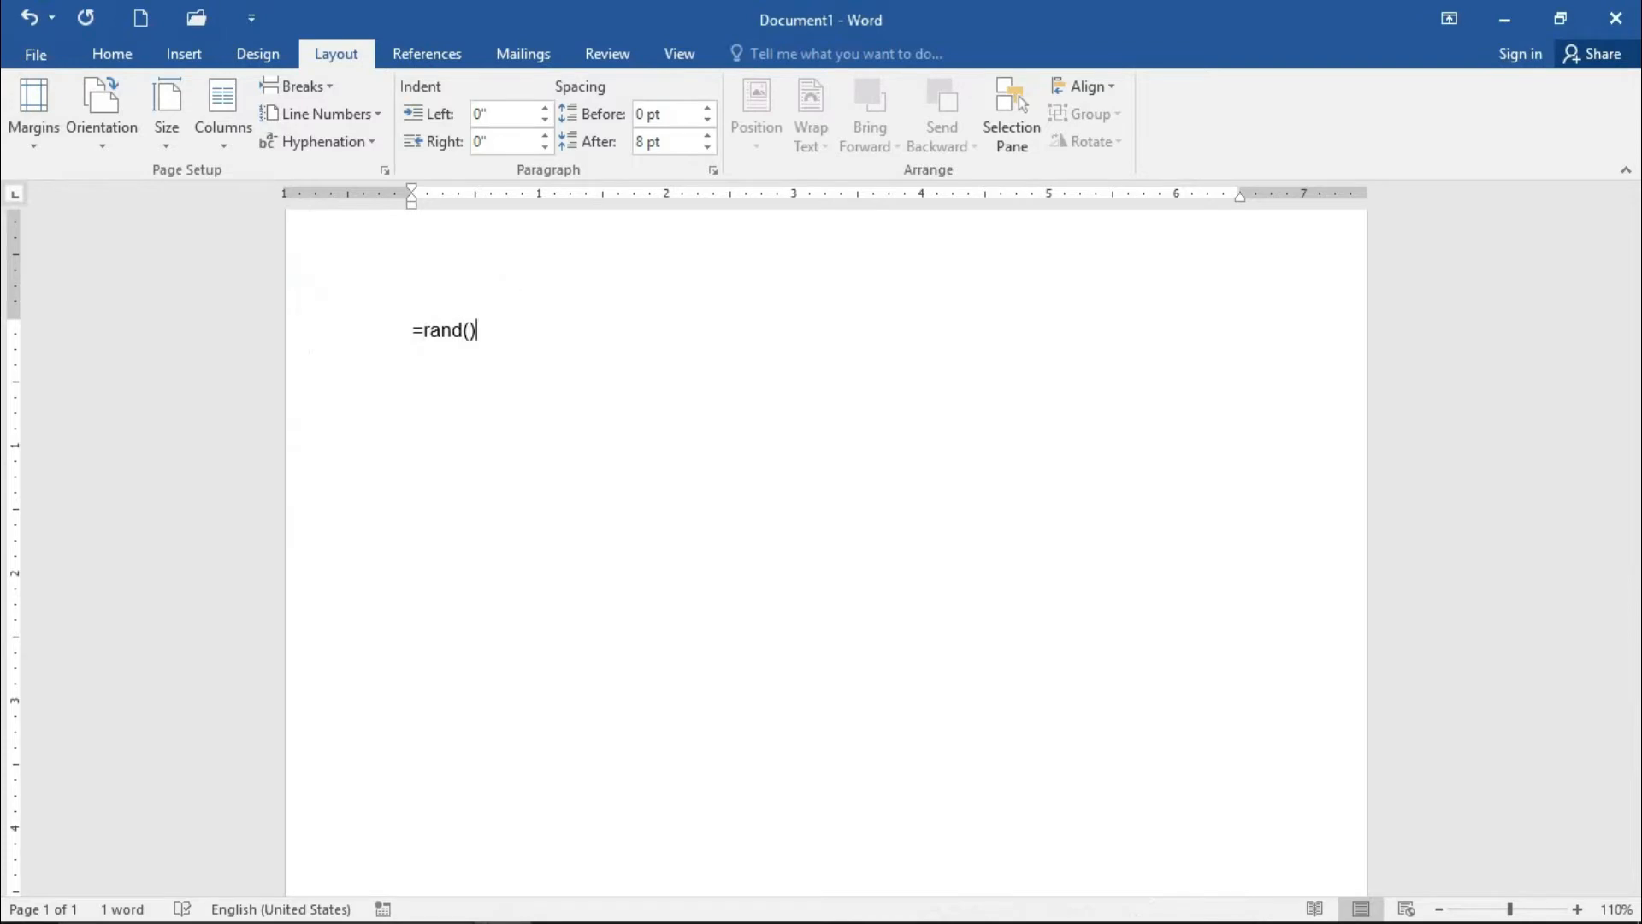
pyautogui.press('Return')
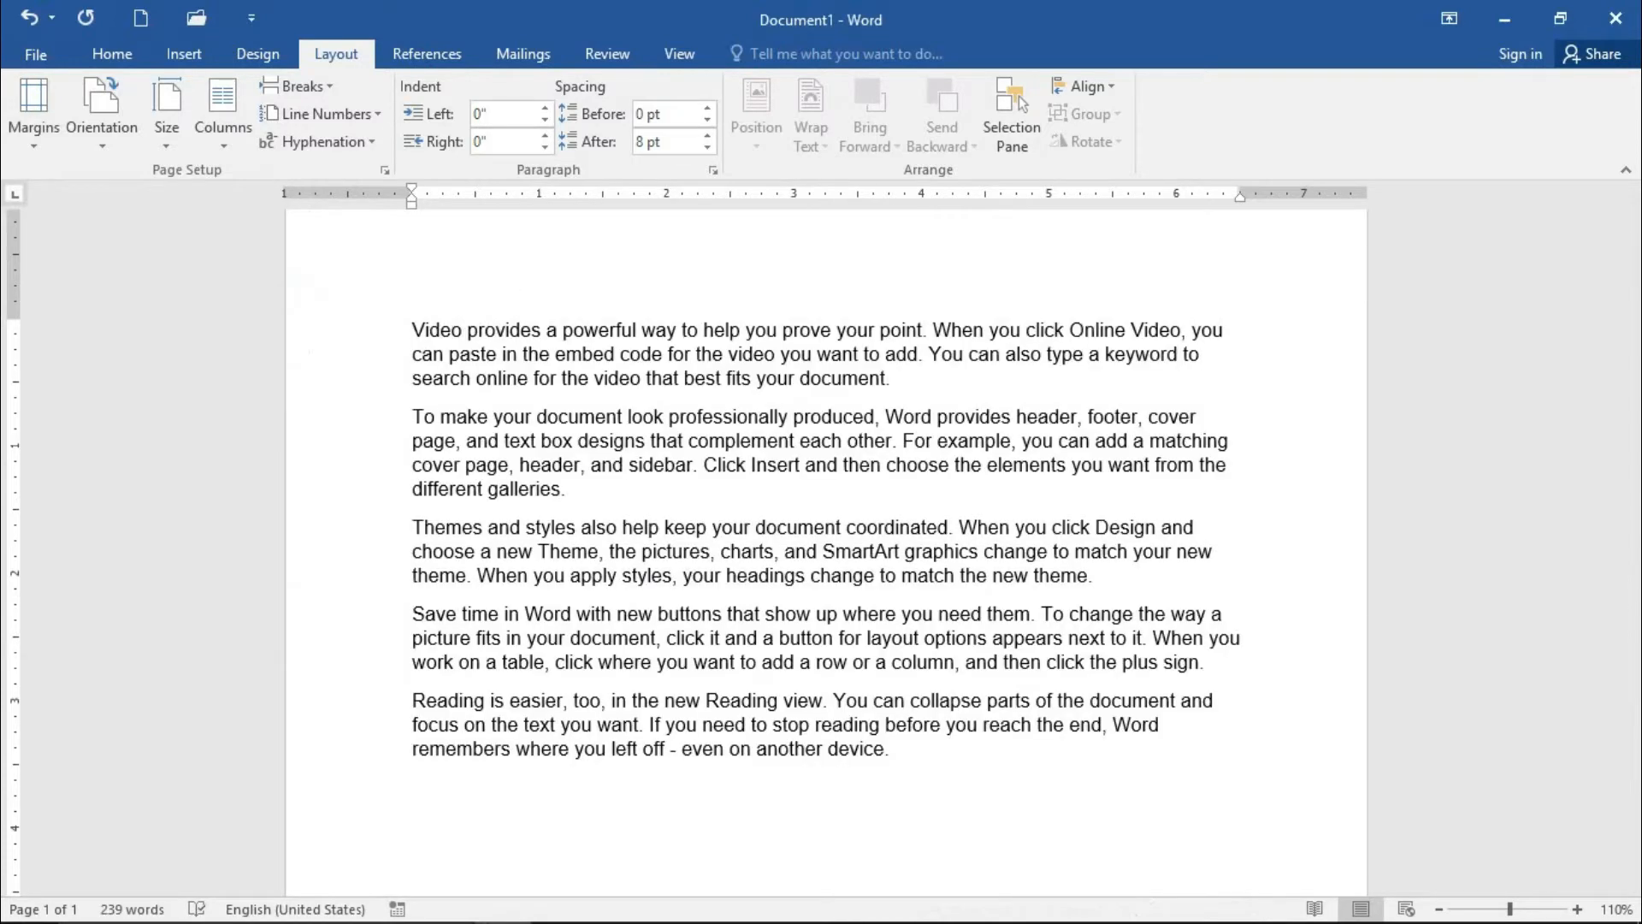
pyautogui.click(35, 112)
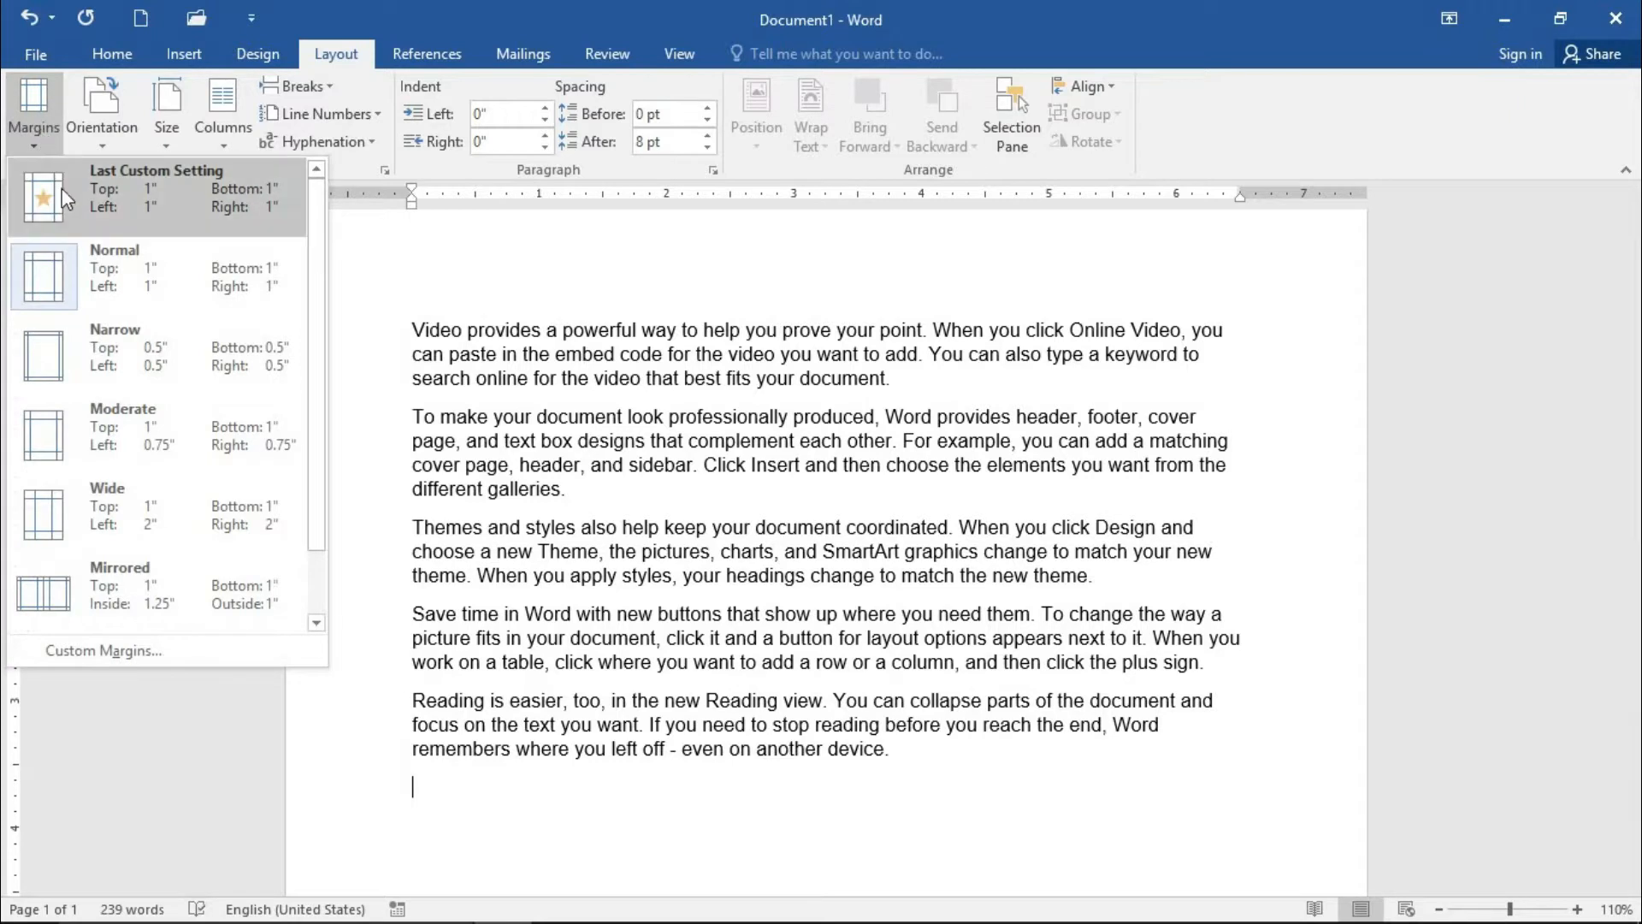
pyautogui.click(469, 267)
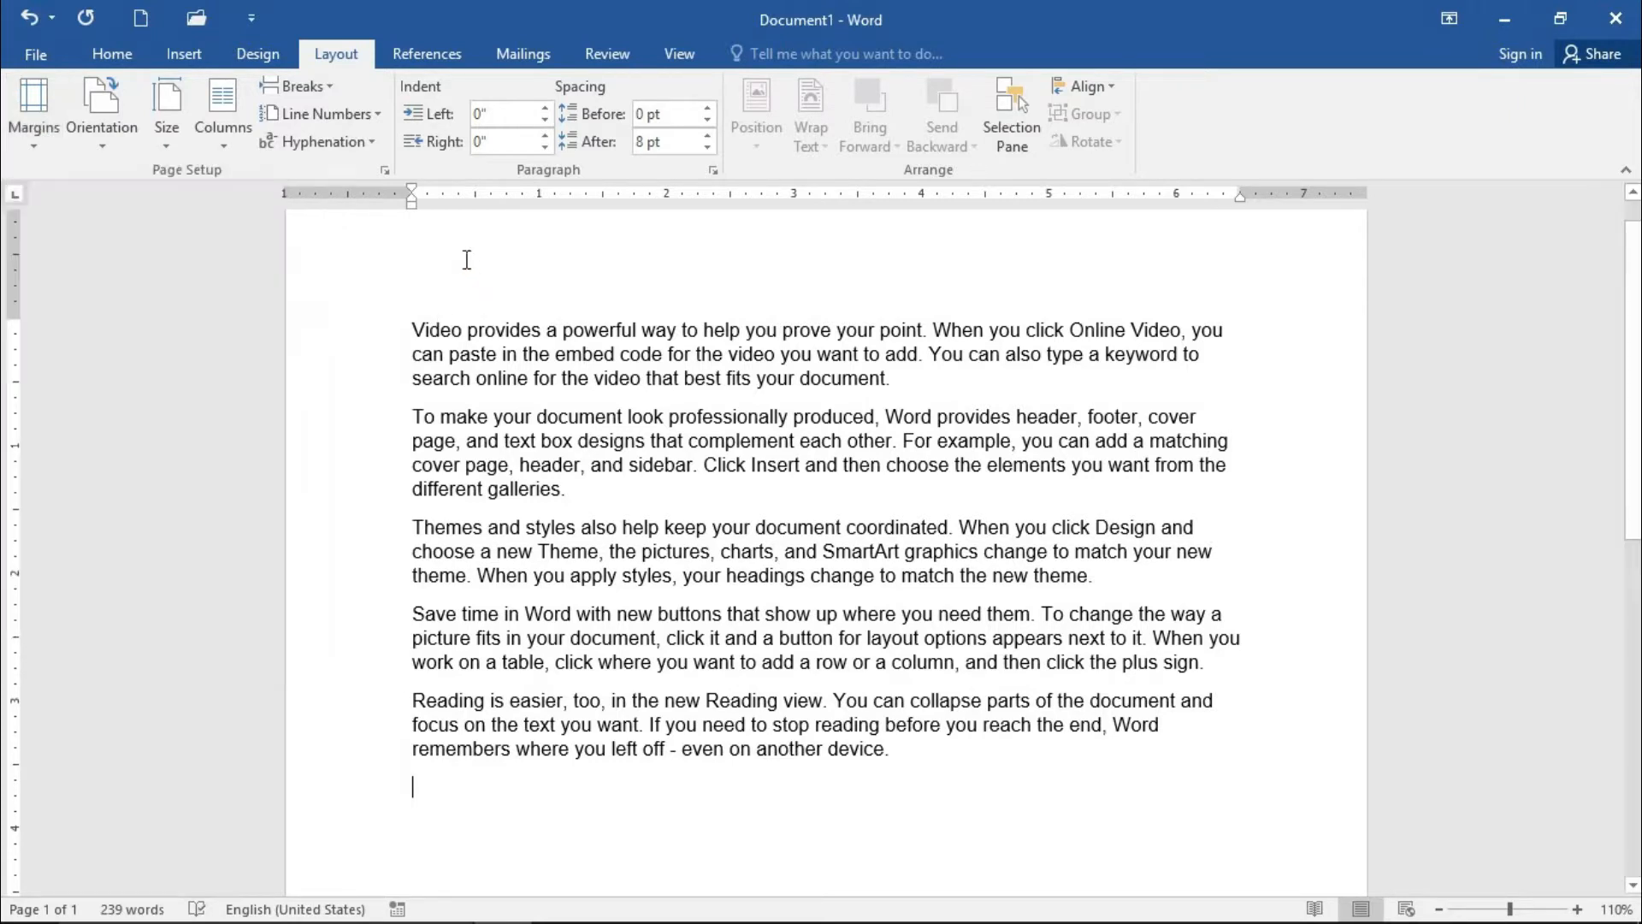
pyautogui.click(40, 116)
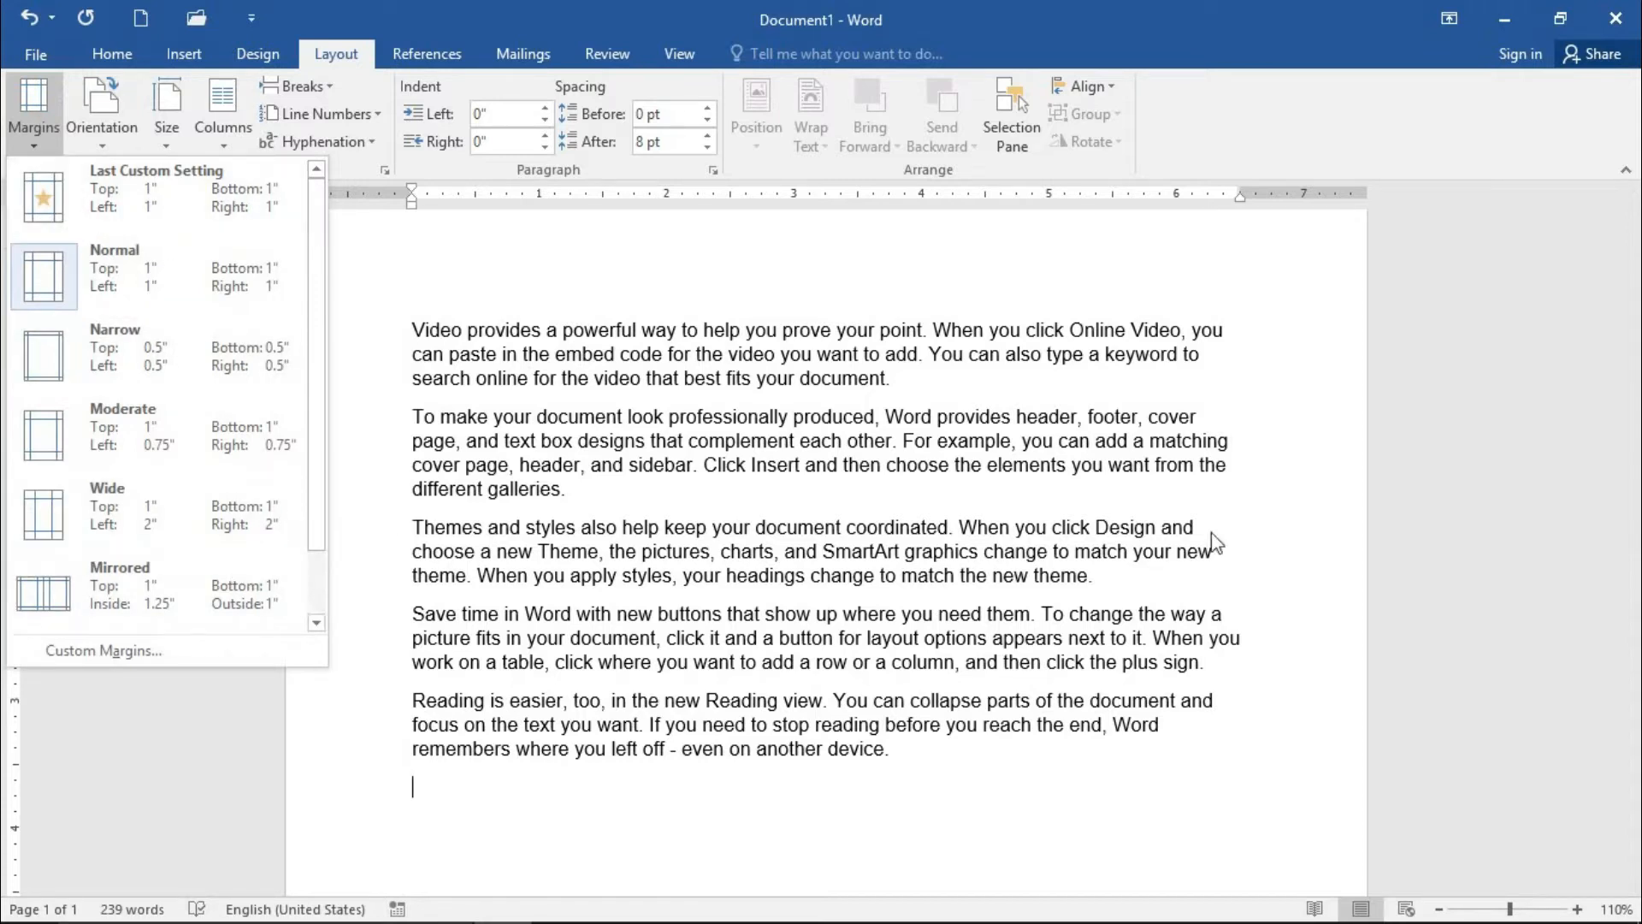
pyautogui.click(1215, 769)
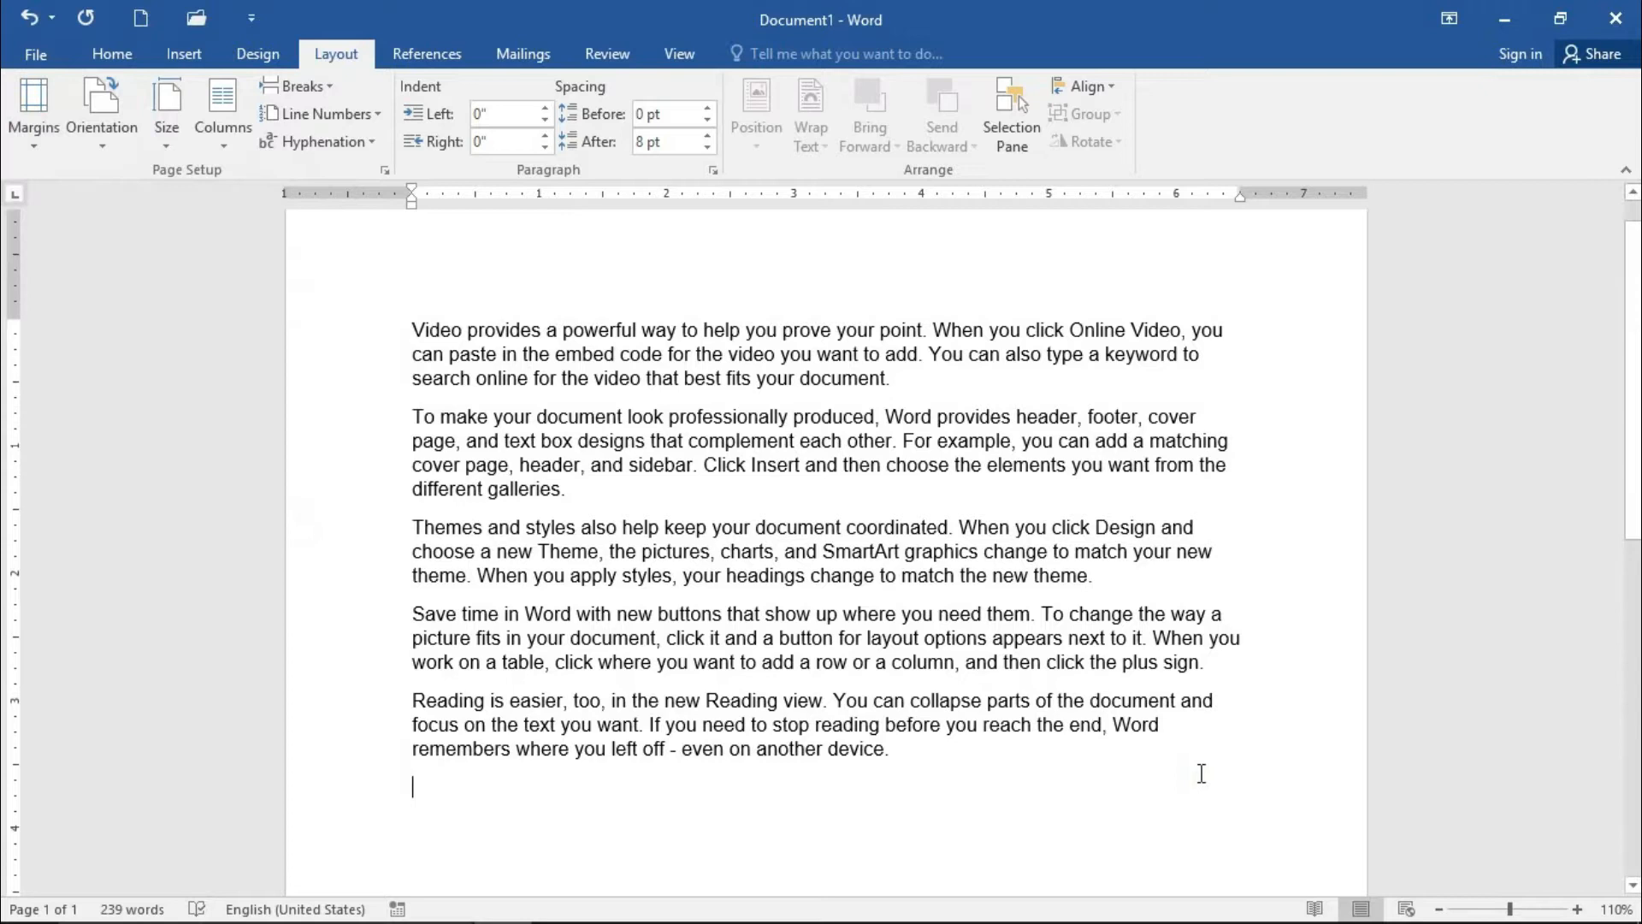
# Add a second page with a page break and fill it with sample text using =rand()
pyautogui.hotkey('ctrl', 'Return')
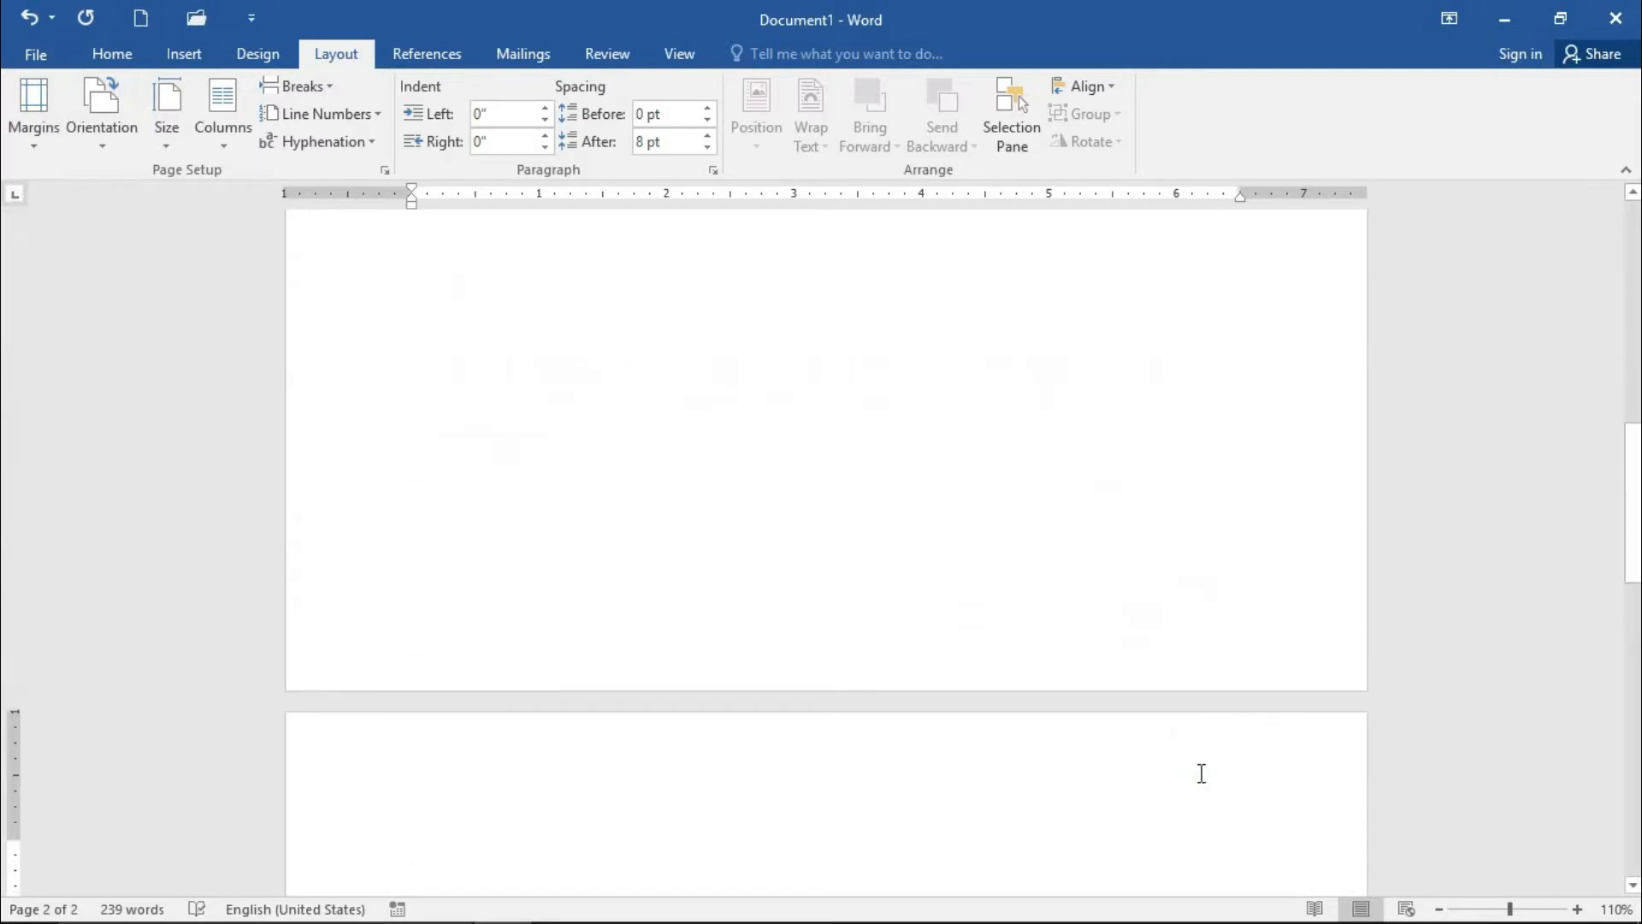
pyautogui.write('=rand()')
pyautogui.press('Return')
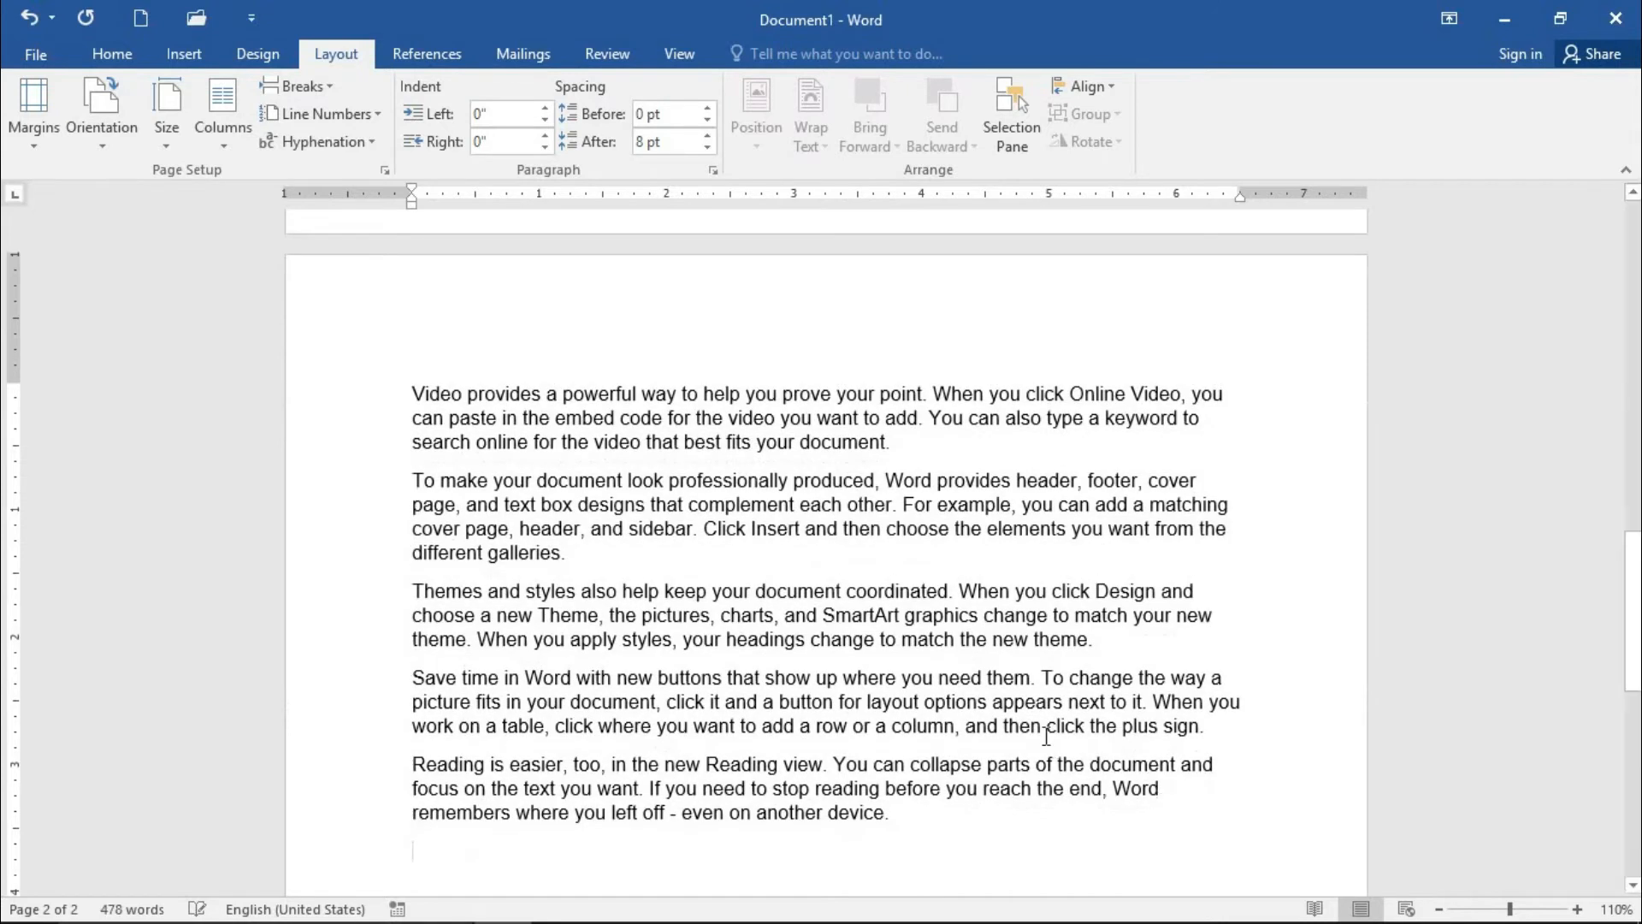
pyautogui.scroll(-5, 1045, 736)
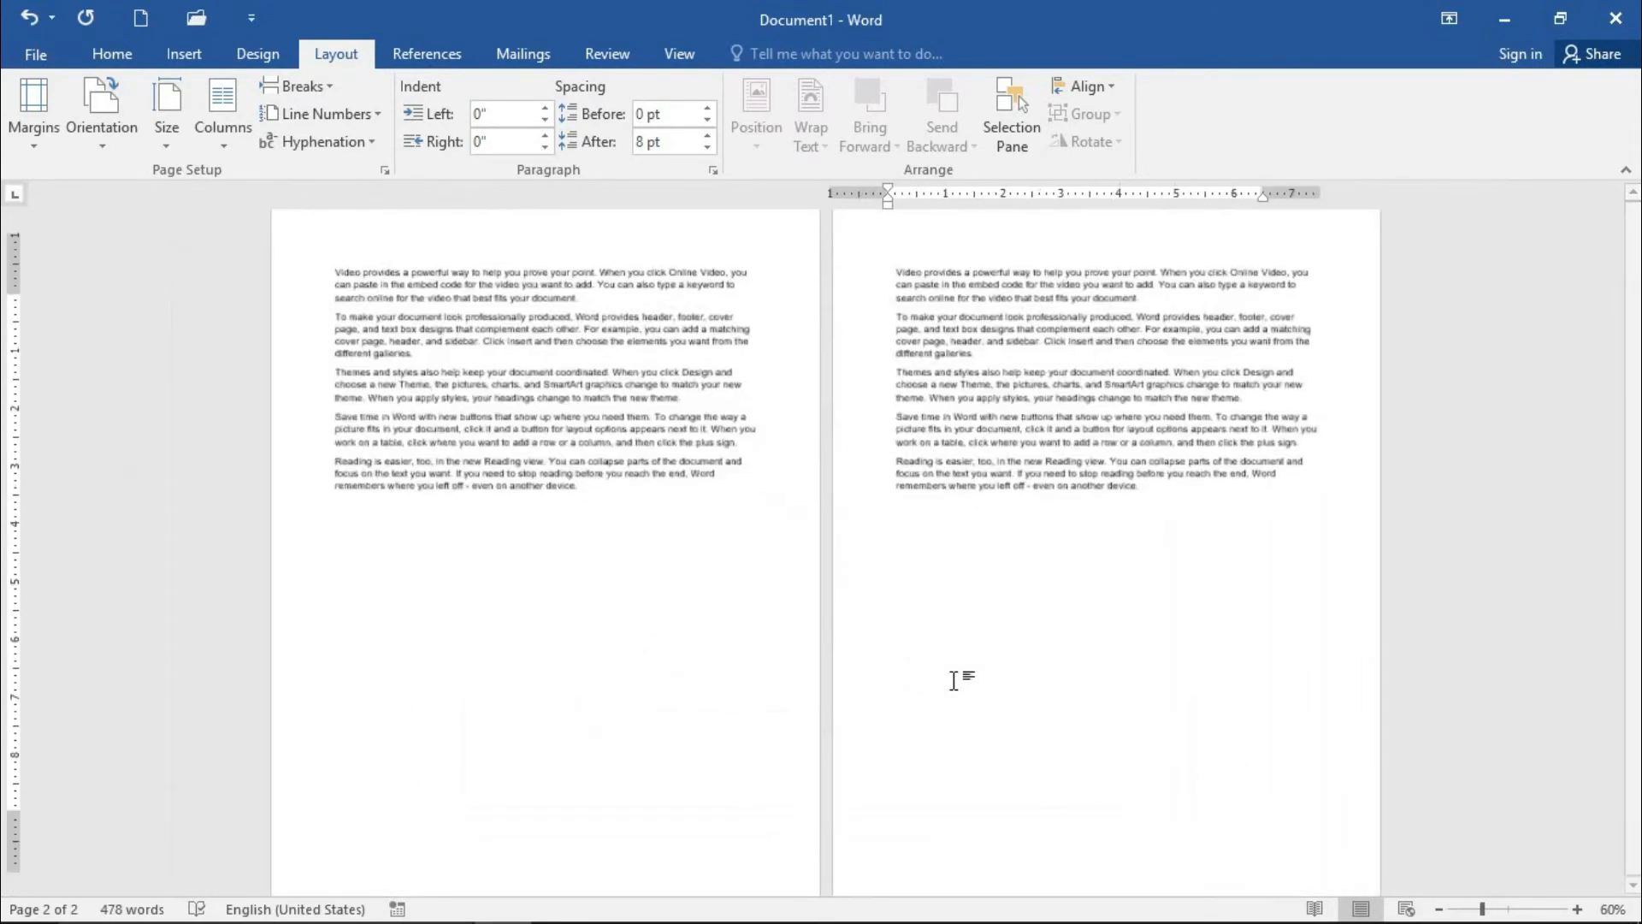
pyautogui.scroll(-1, 946, 671)
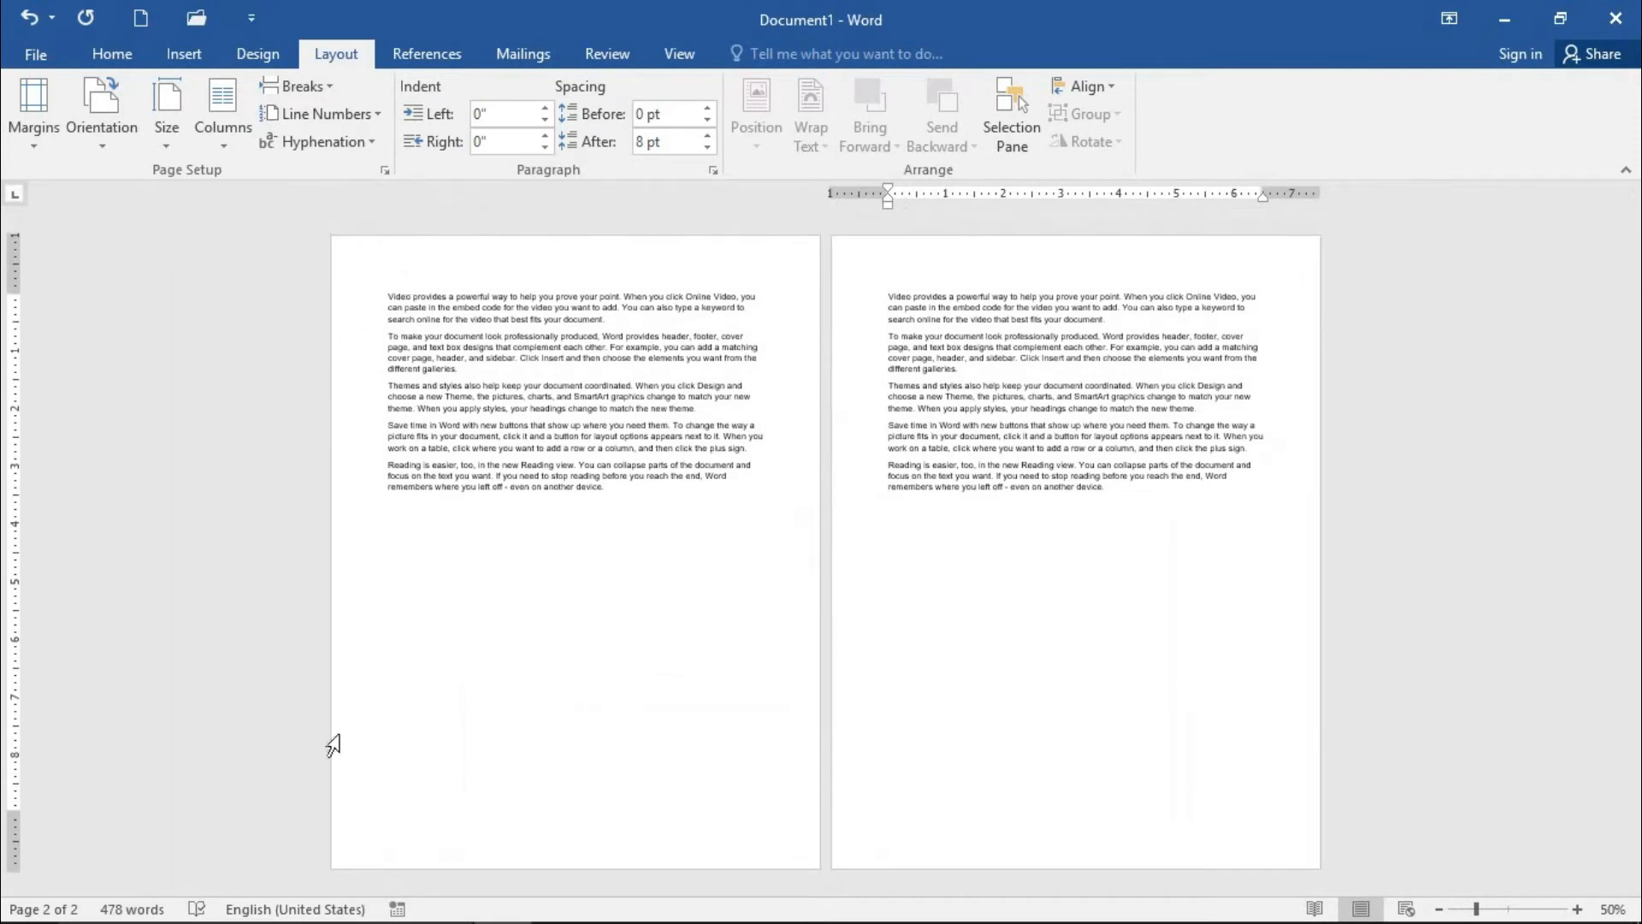
# Try the Narrow and Moderate margin presets on the document
pyautogui.click(34, 111)
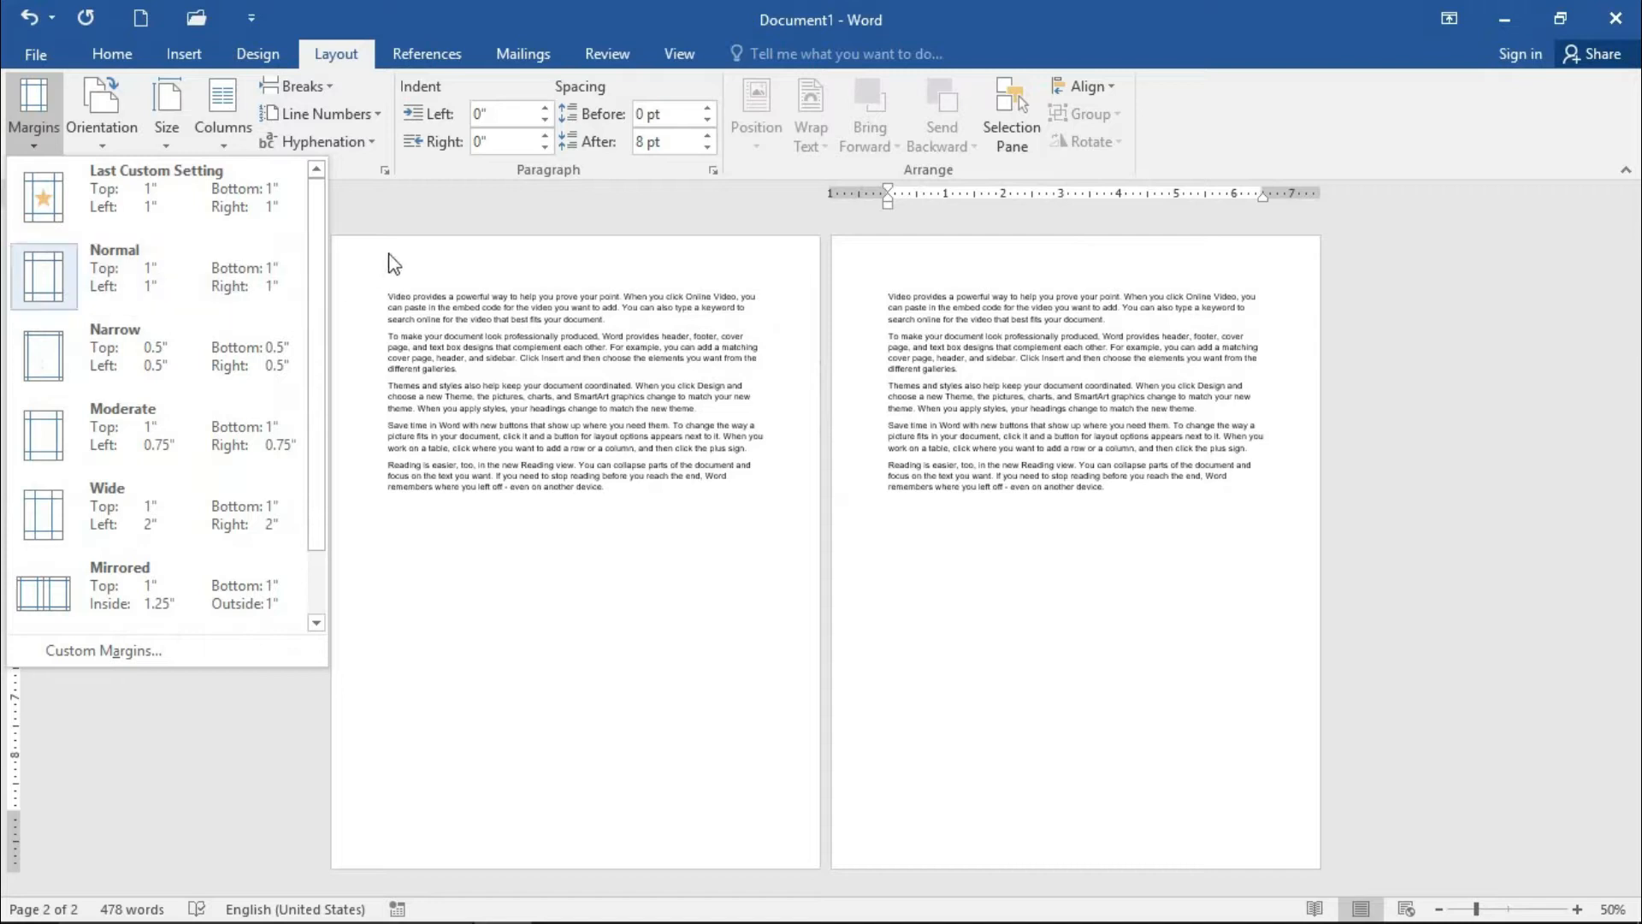
pyautogui.click(145, 369)
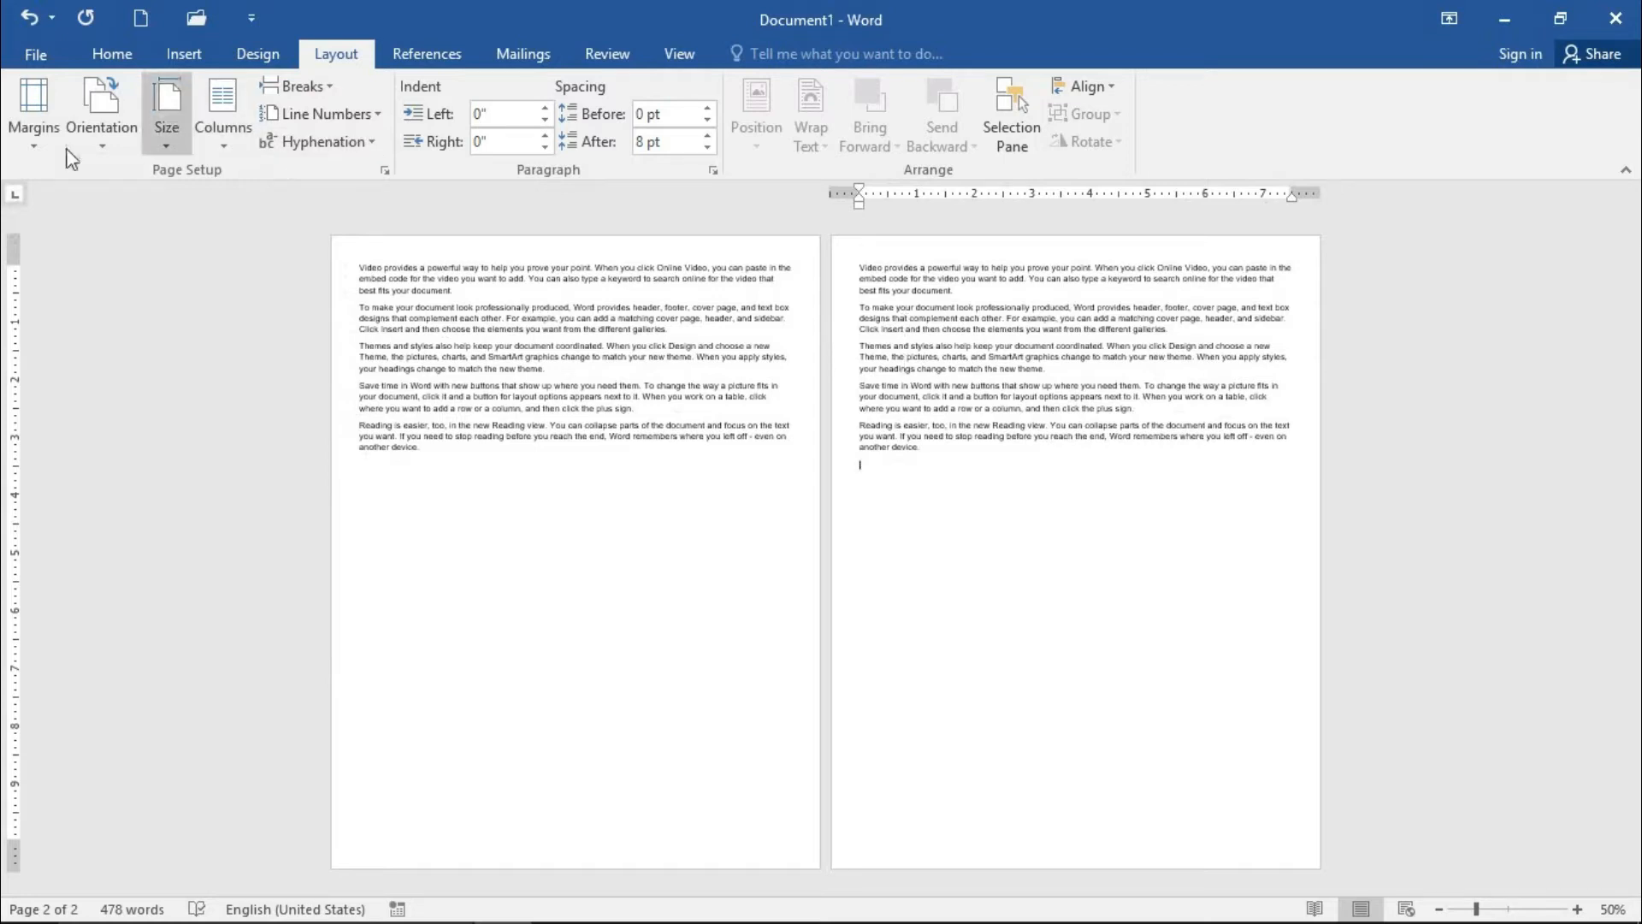
pyautogui.click(38, 128)
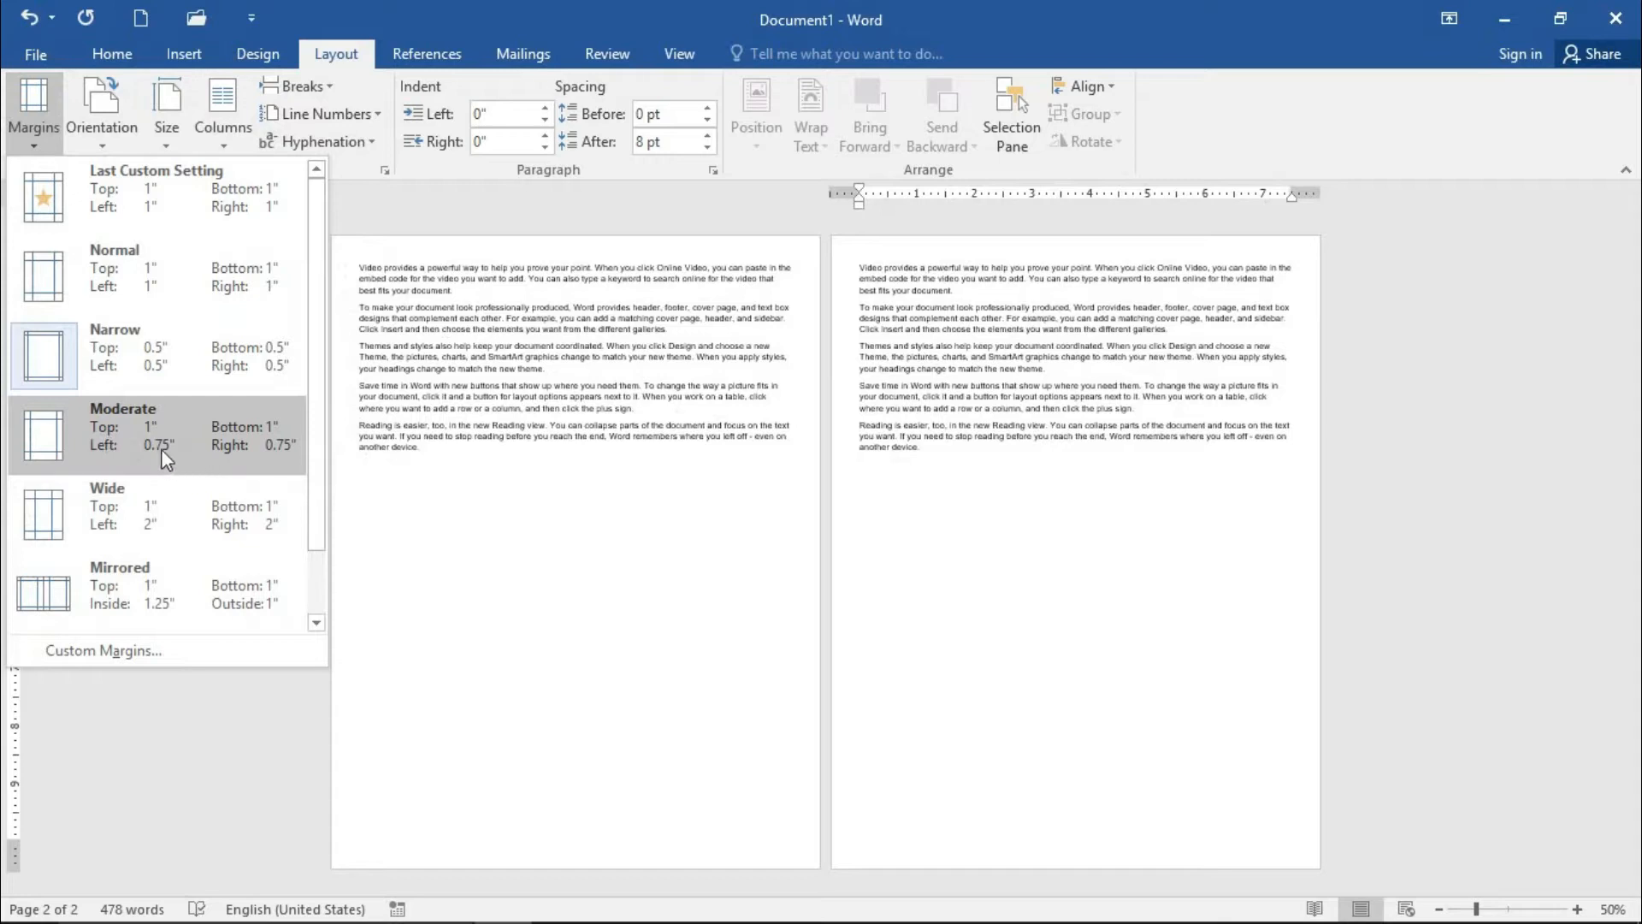
pyautogui.click(108, 421)
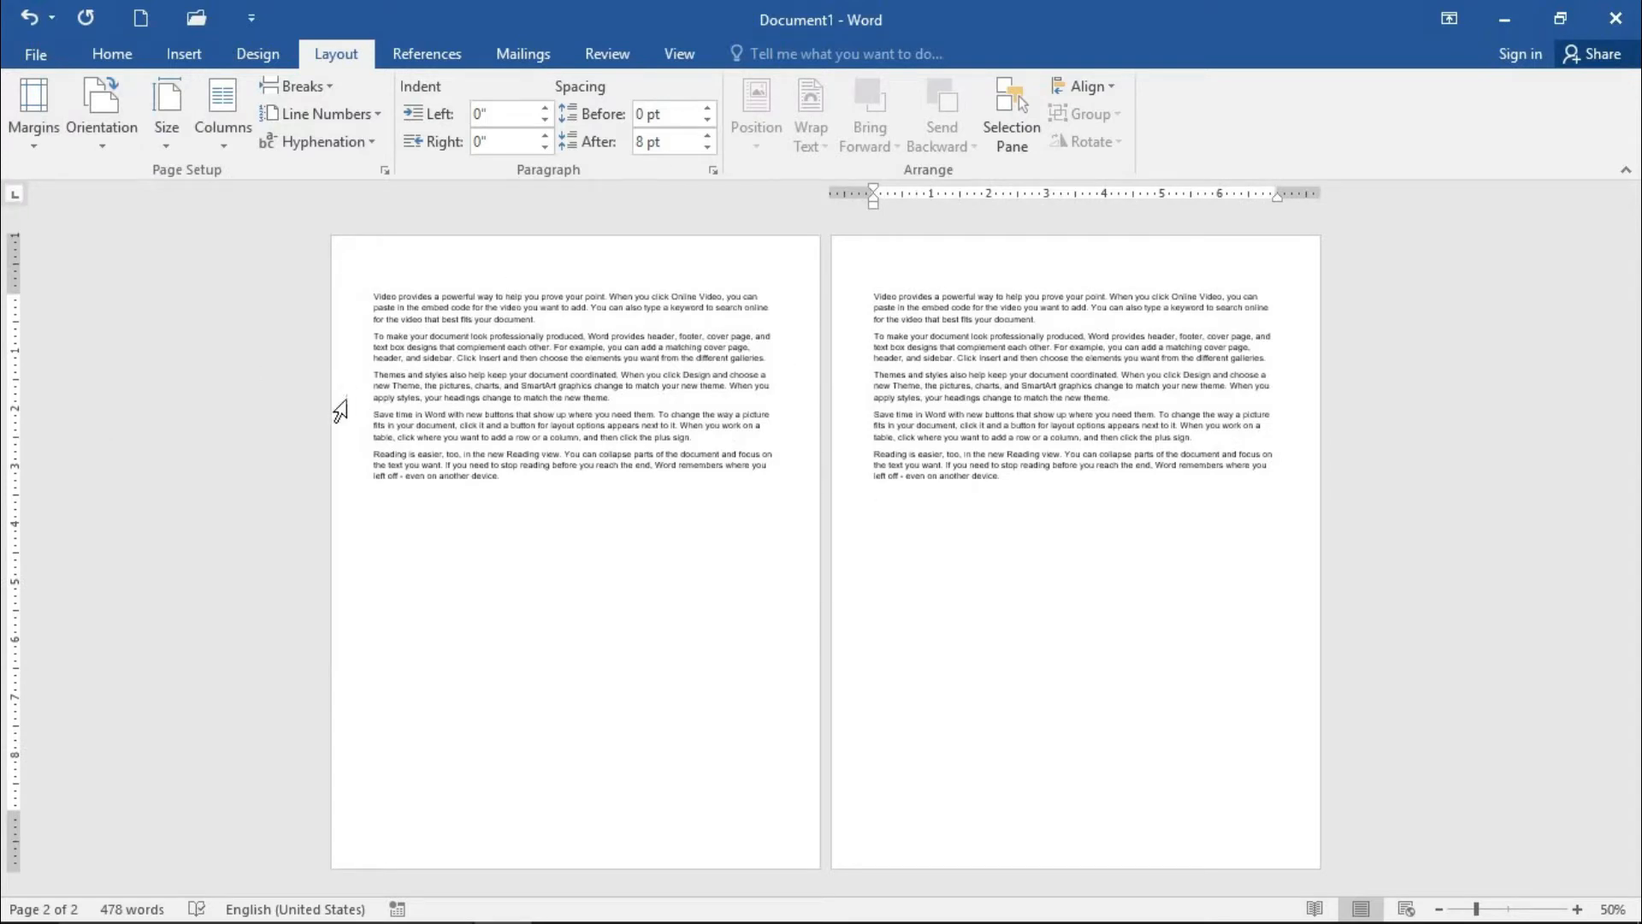
# Try the Wide and Office 2003 Default margin presets on the document
pyautogui.click(24, 129)
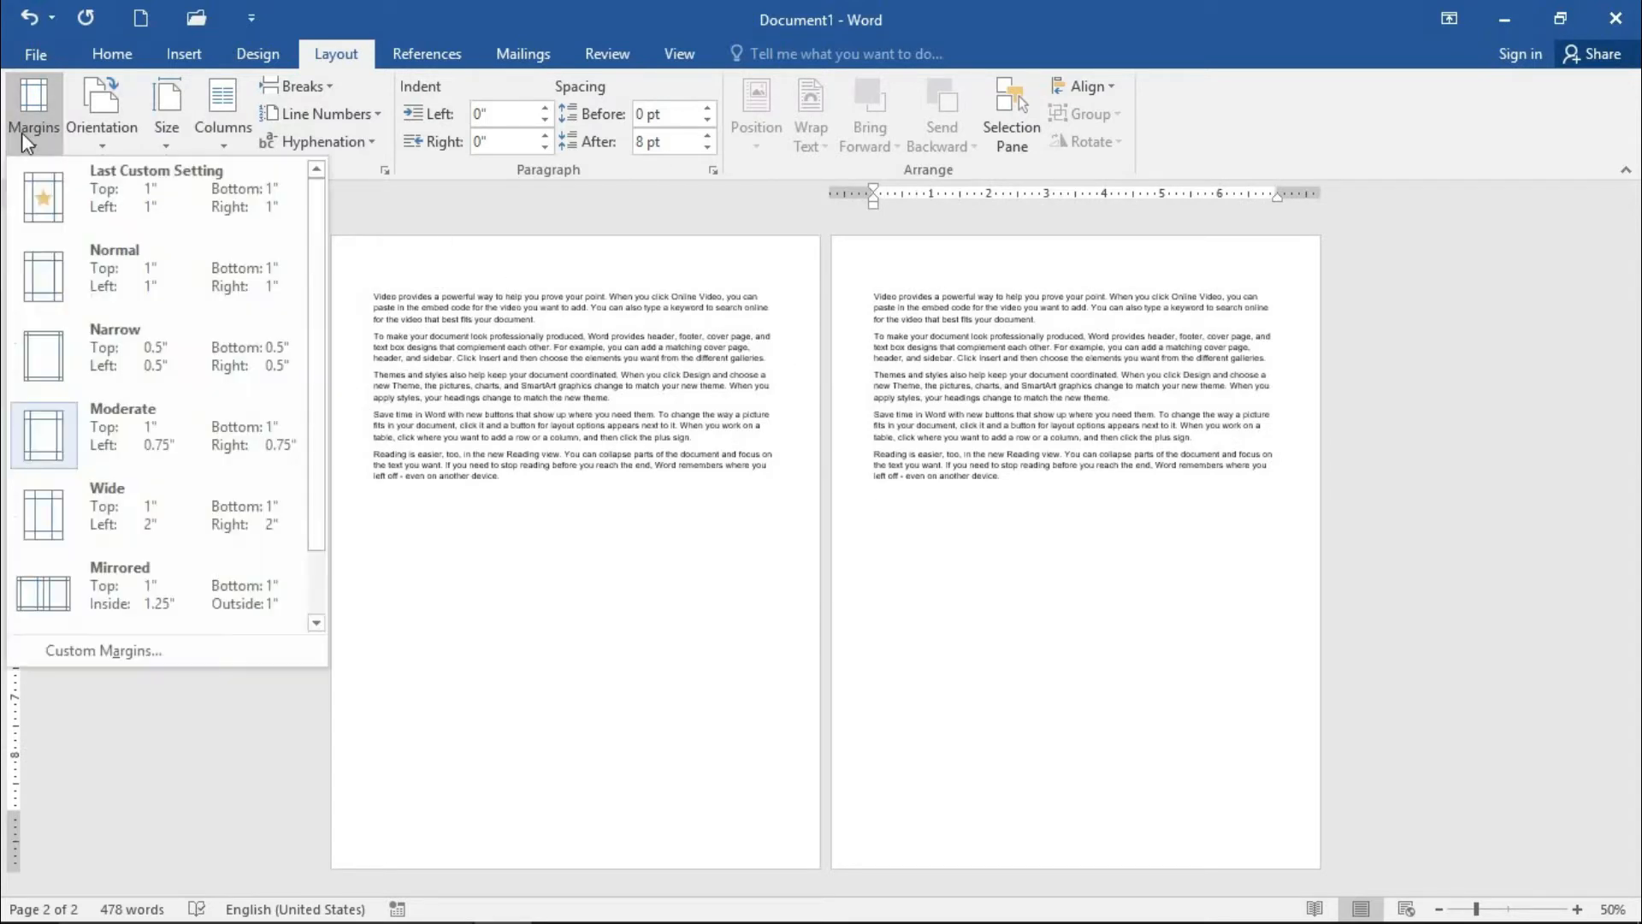
pyautogui.click(120, 511)
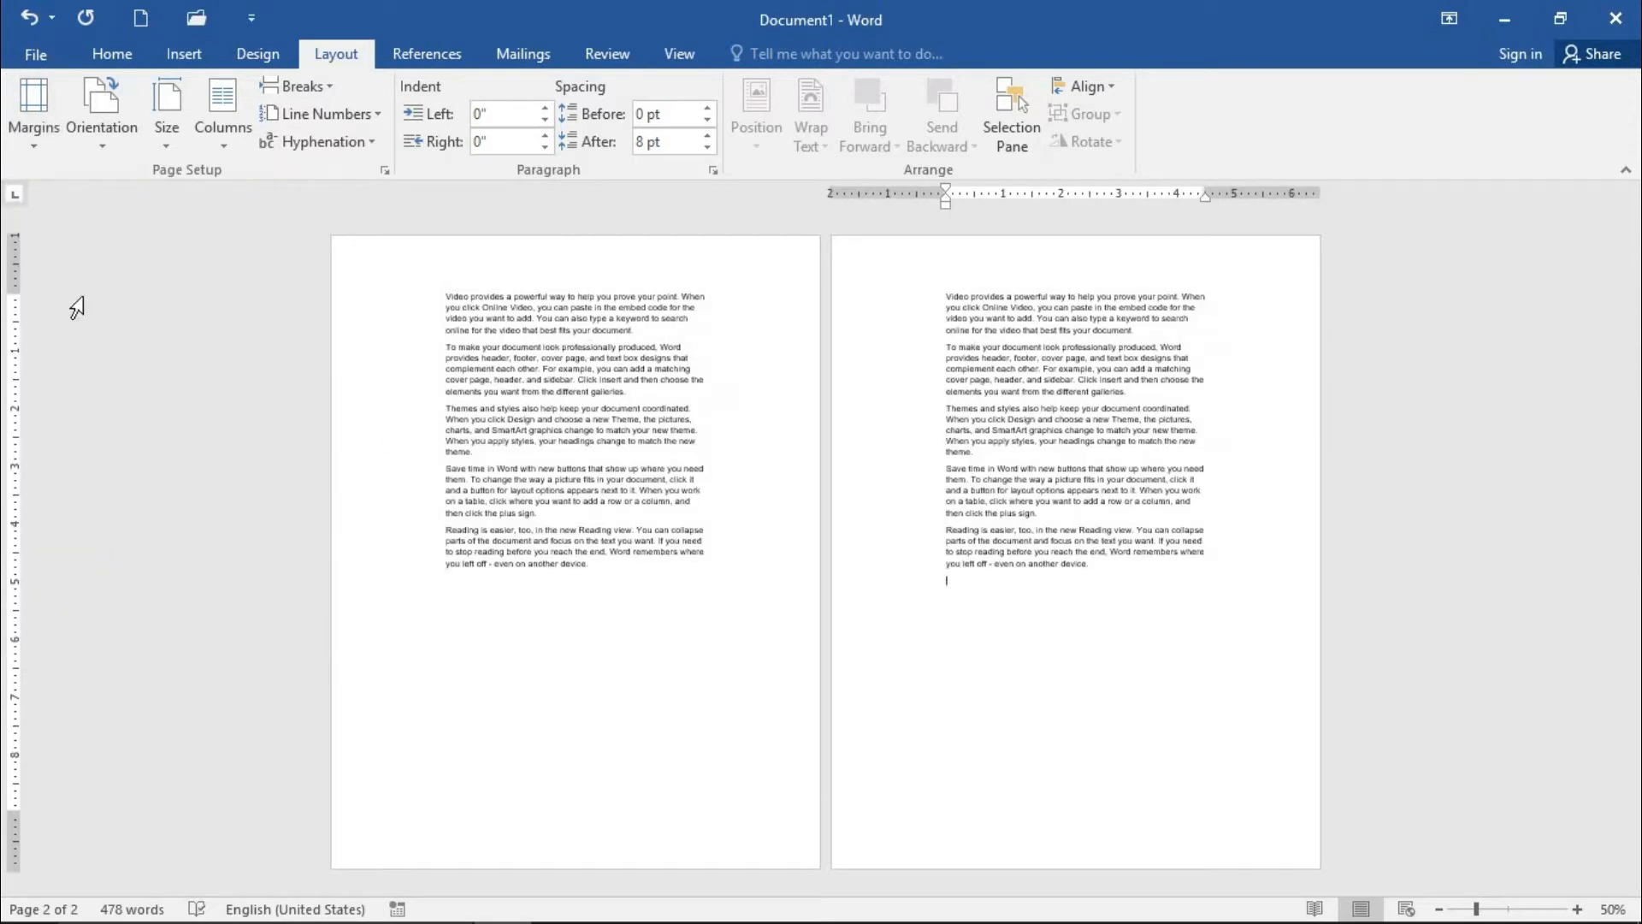
pyautogui.click(33, 115)
pyautogui.scroll(-1, 162, 510)
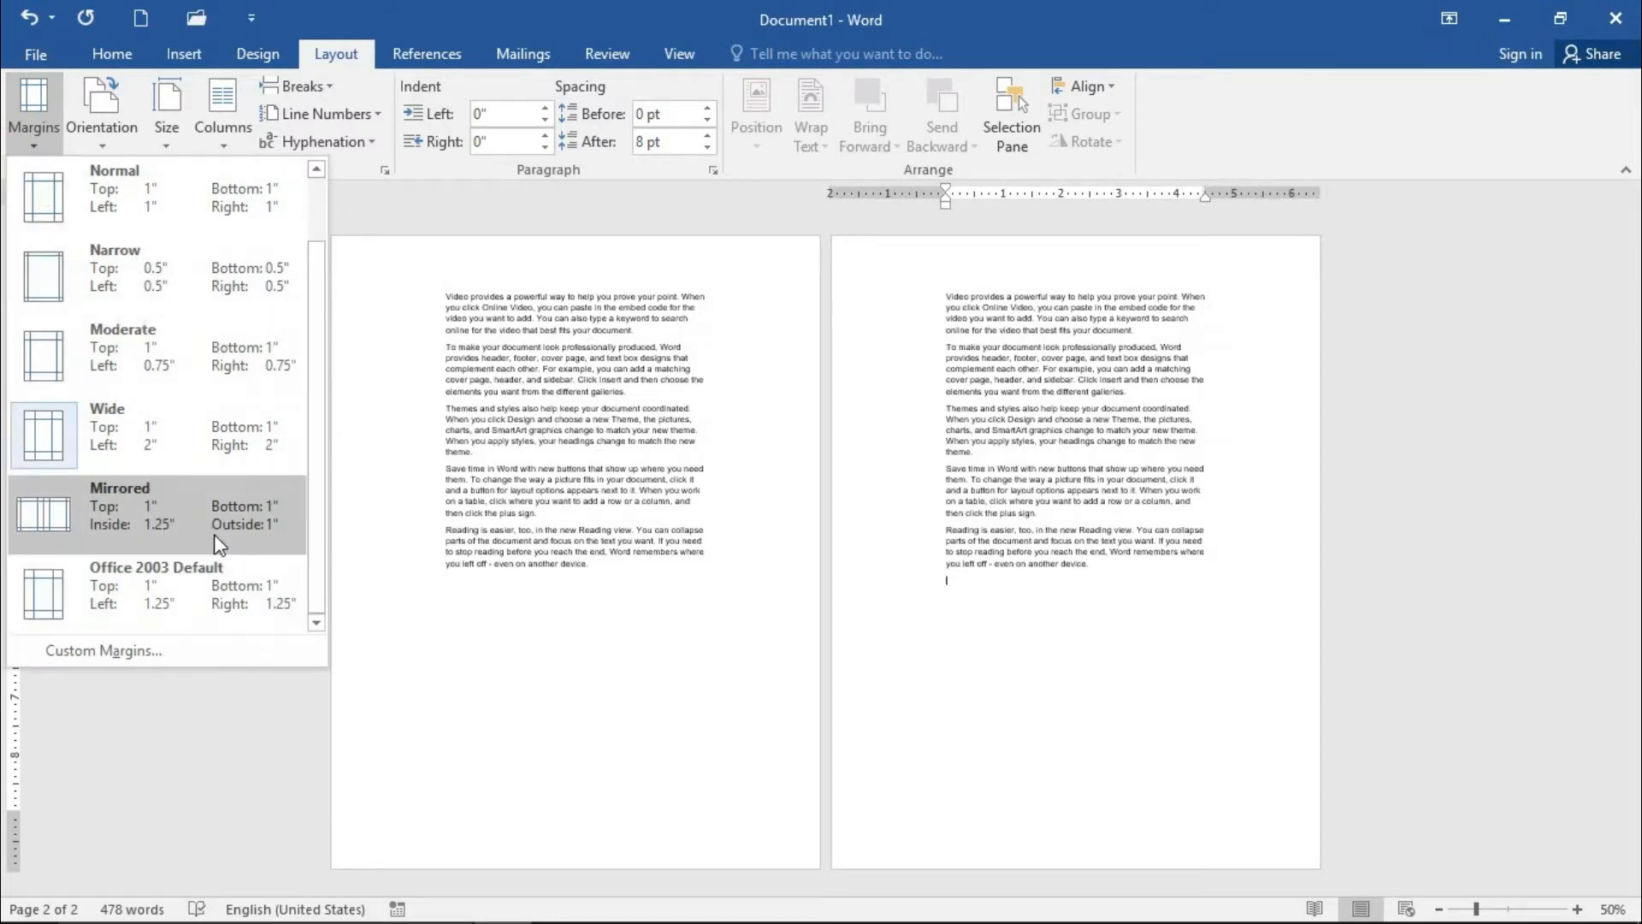
pyautogui.click(199, 594)
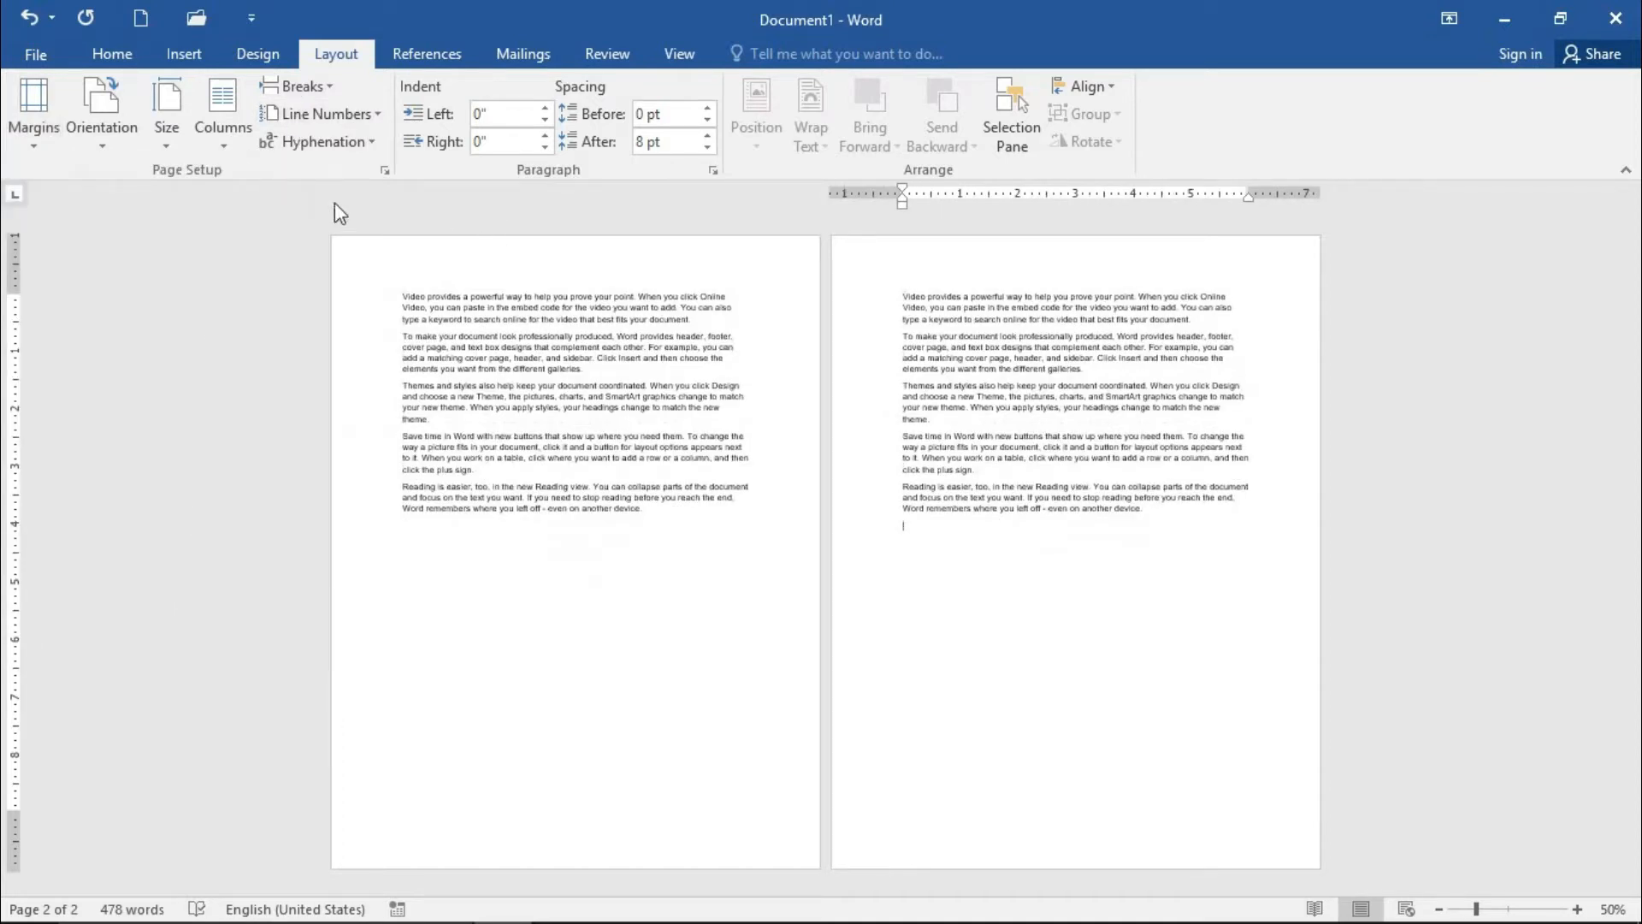
pyautogui.click(39, 133)
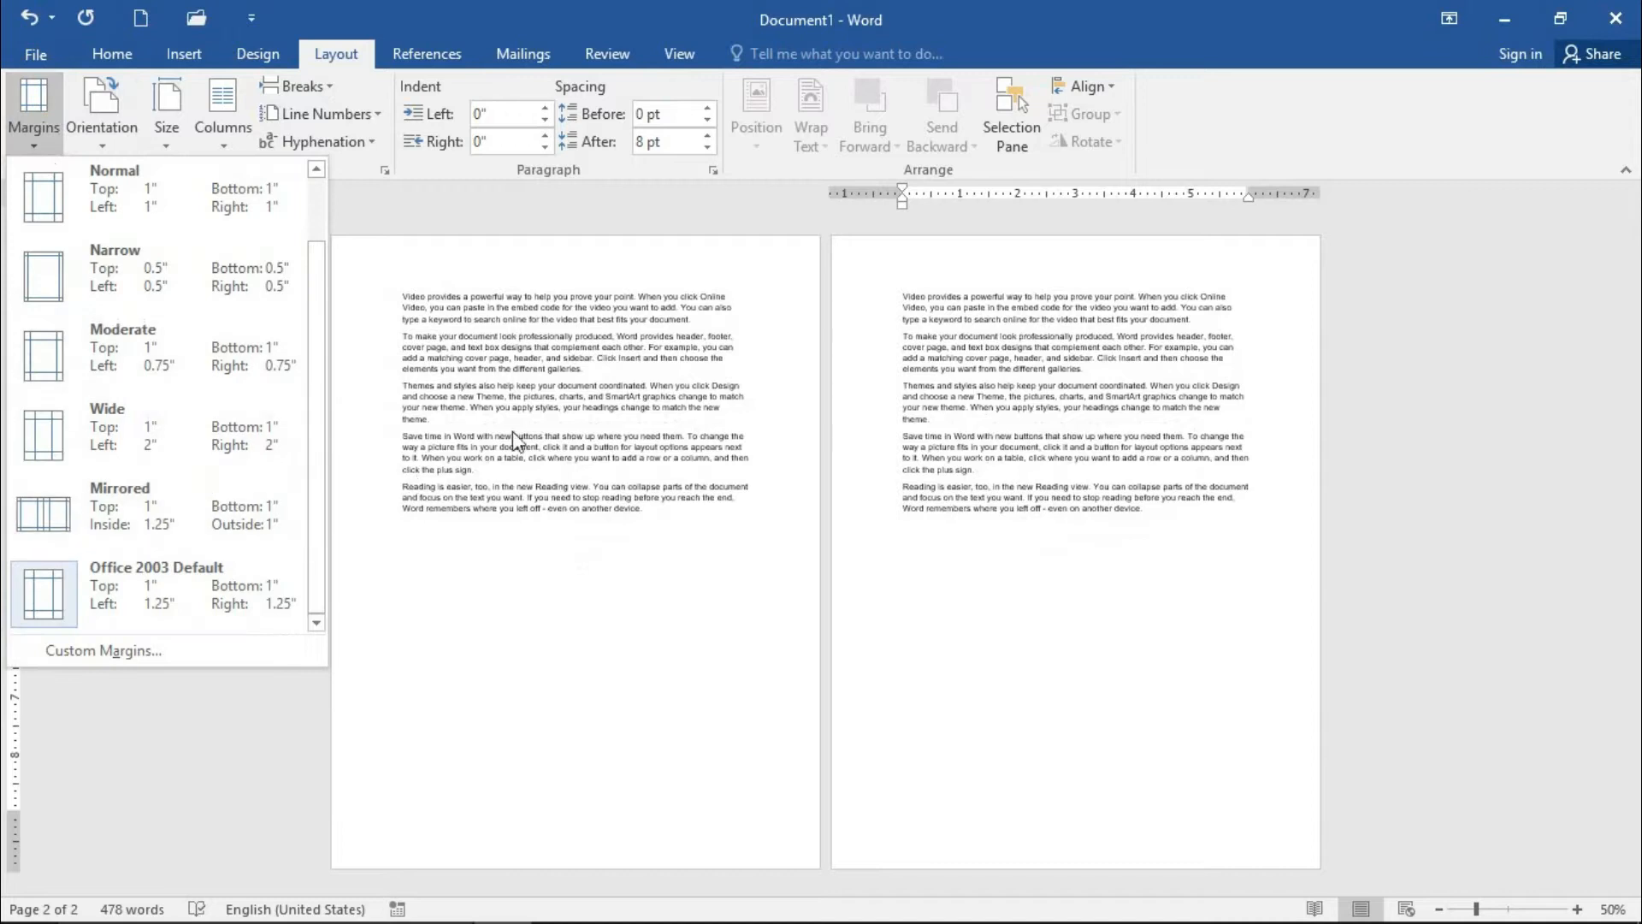
pyautogui.click(183, 650)
pyautogui.moveTo(1109, 162); pyautogui.dragTo(1014, 163)
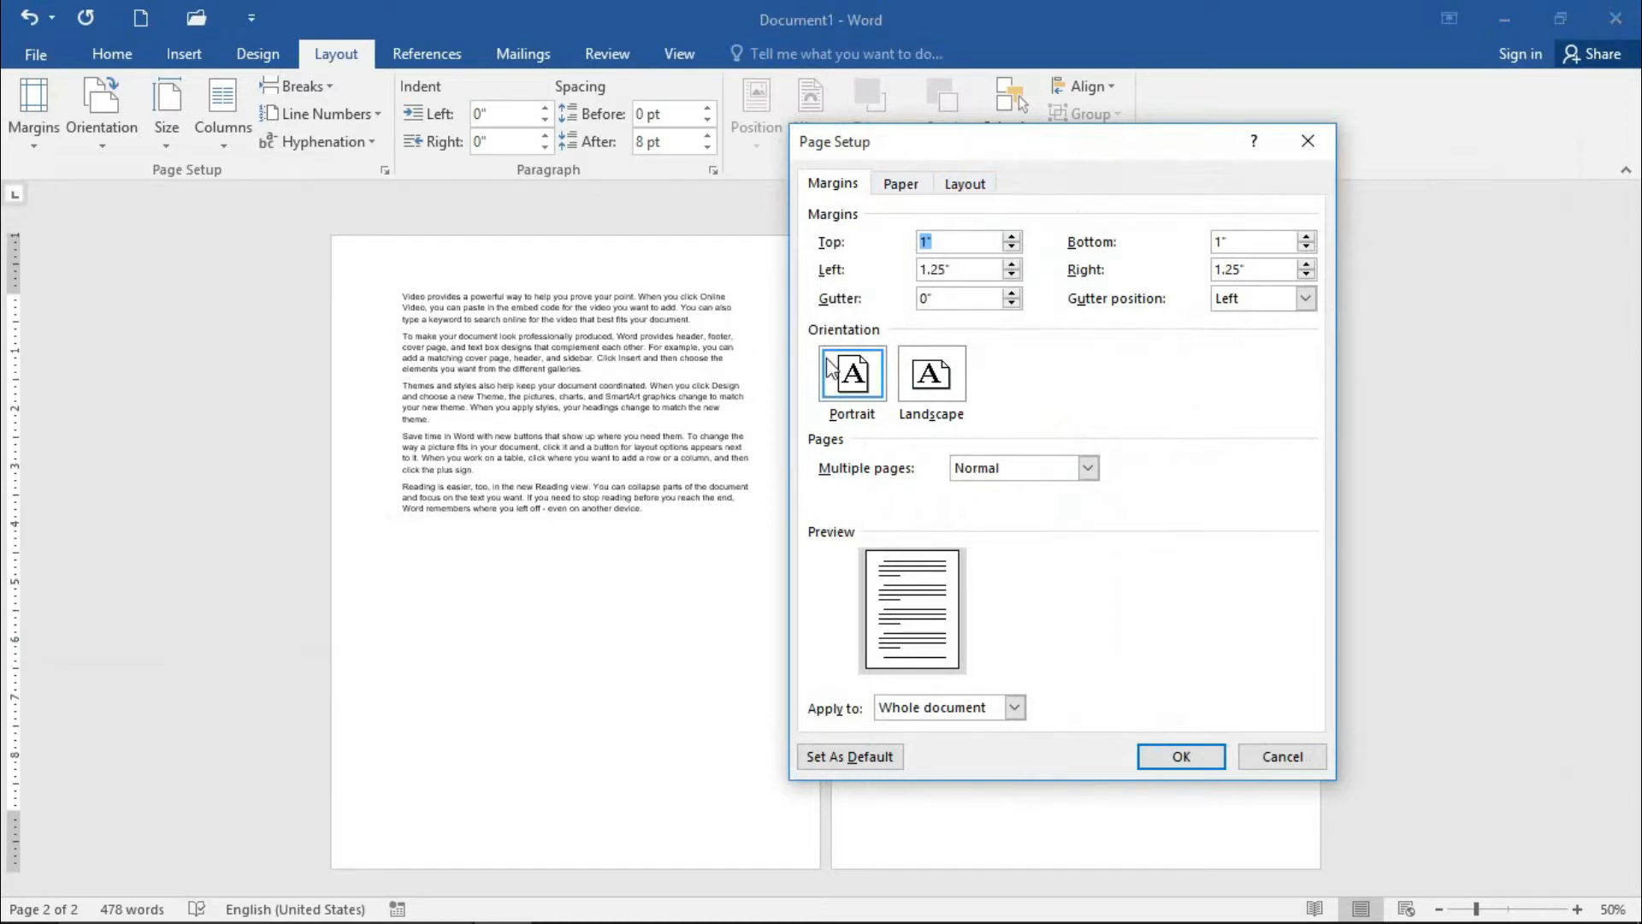
pyautogui.click(1282, 756)
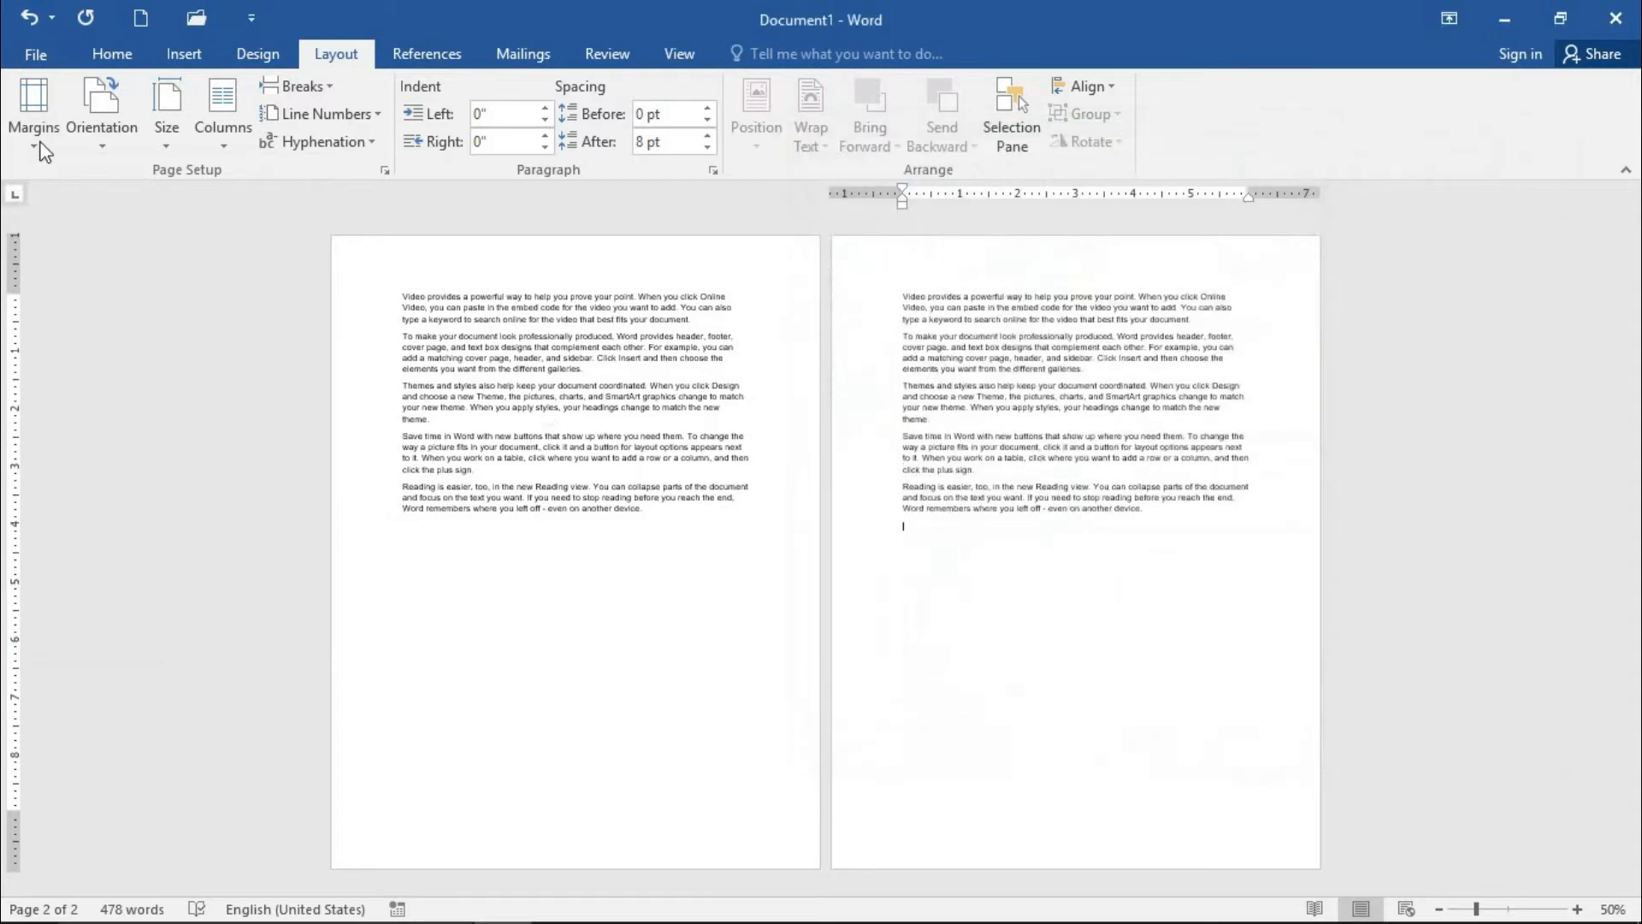
# Set the document's margins to 1" on all sides
pyautogui.click(43, 145)
pyautogui.click(63, 206)
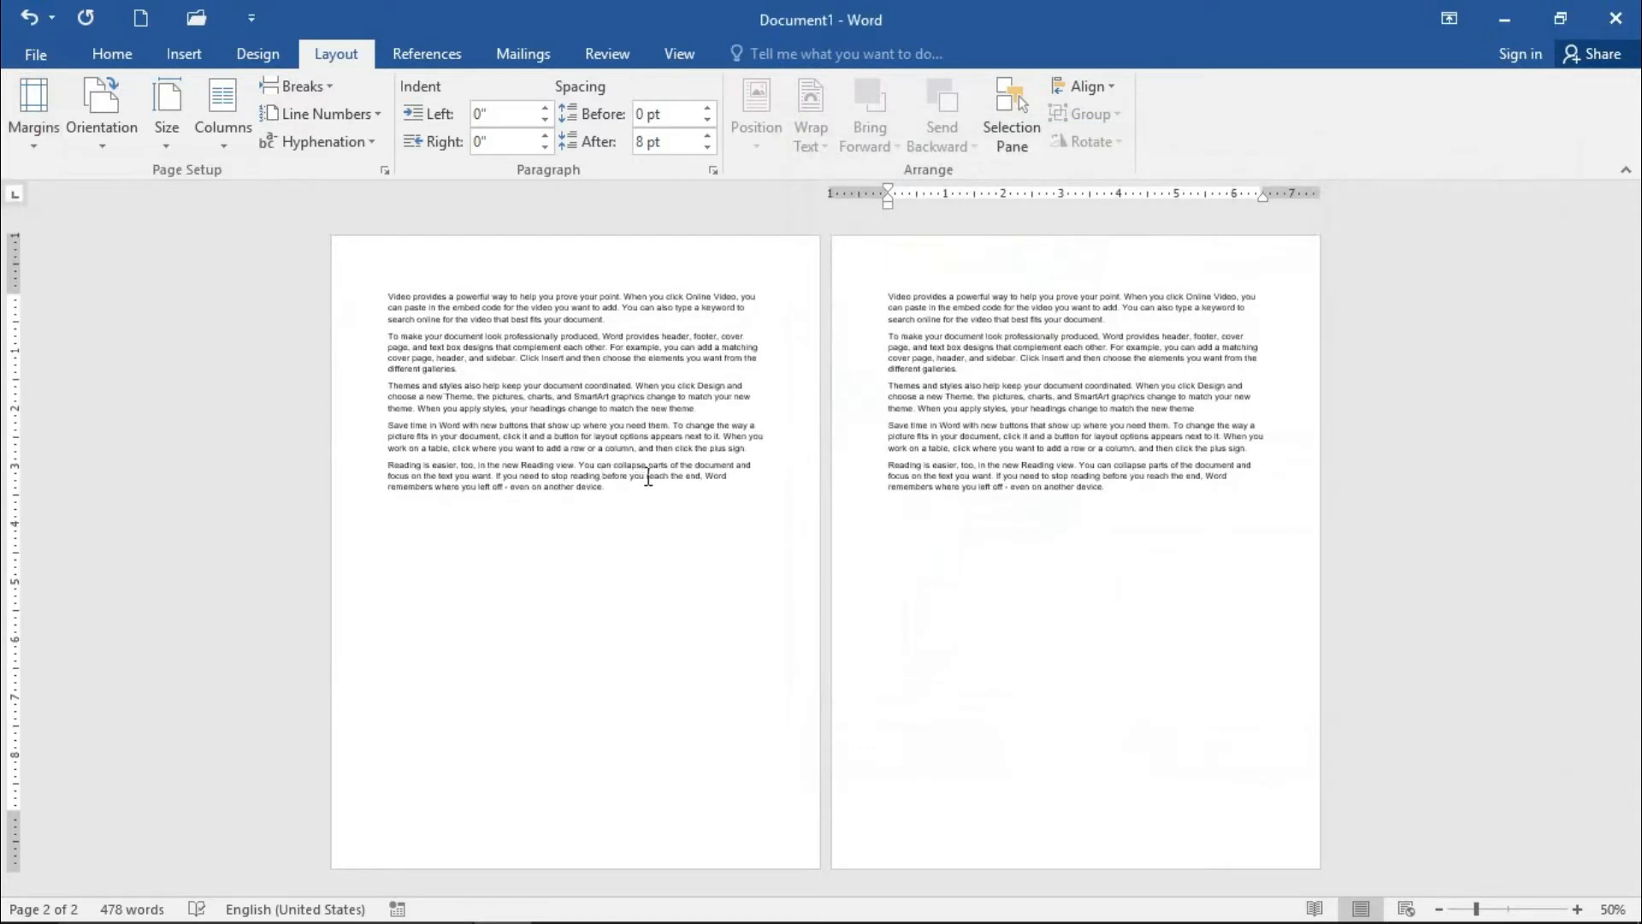
# Set the custom top and bottom page margins to 2" each
pyautogui.click(34, 119)
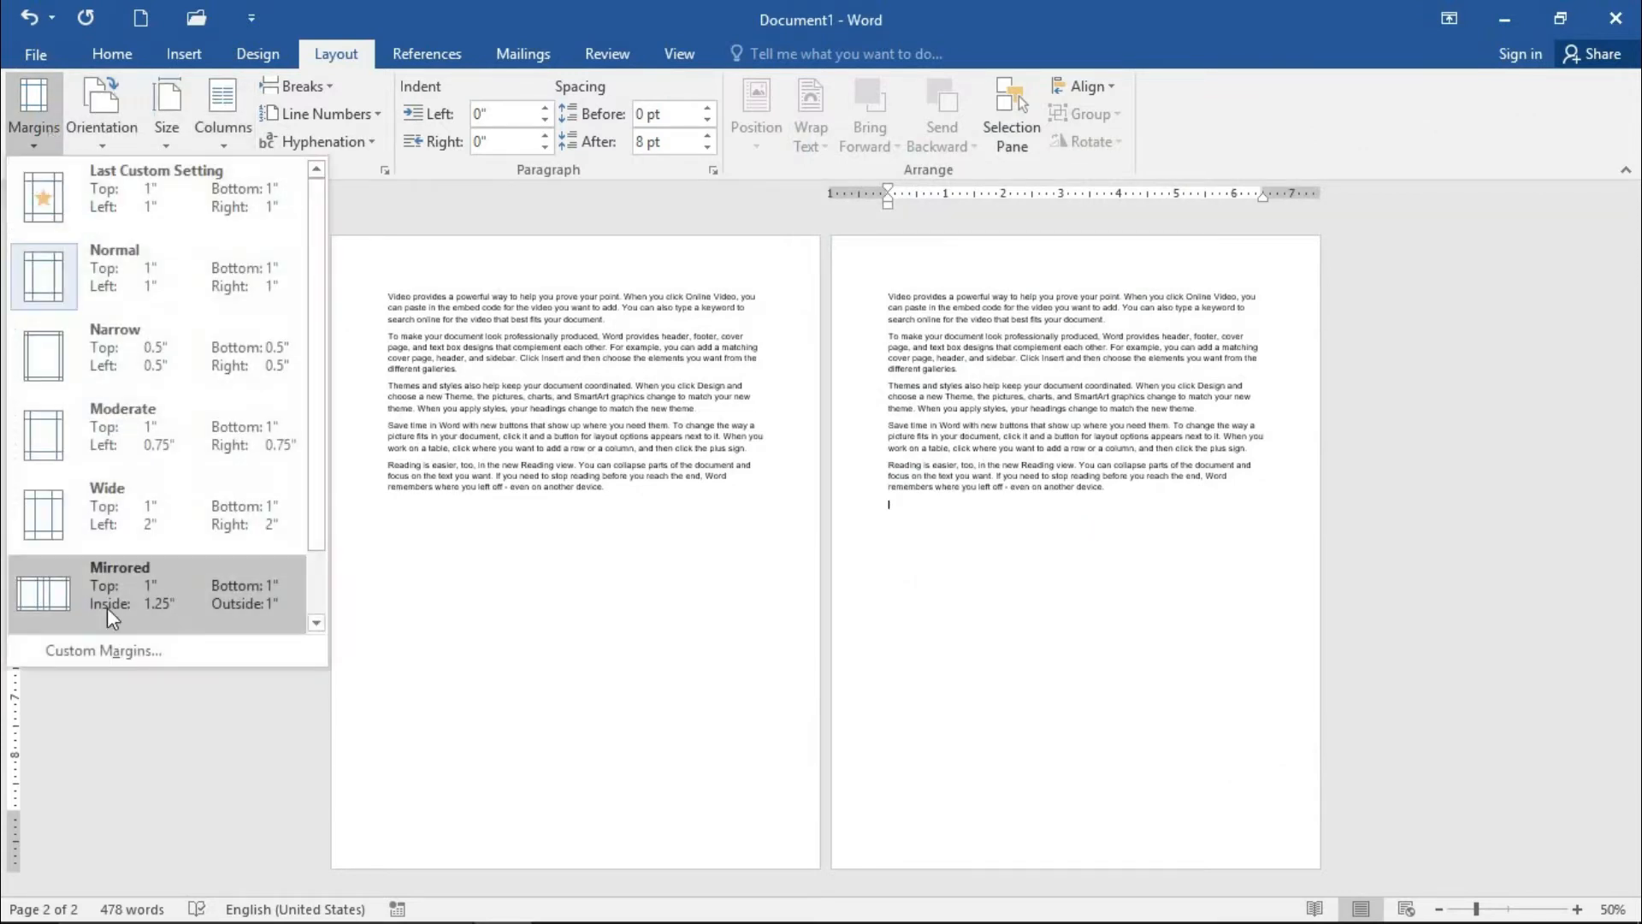
pyautogui.click(104, 651)
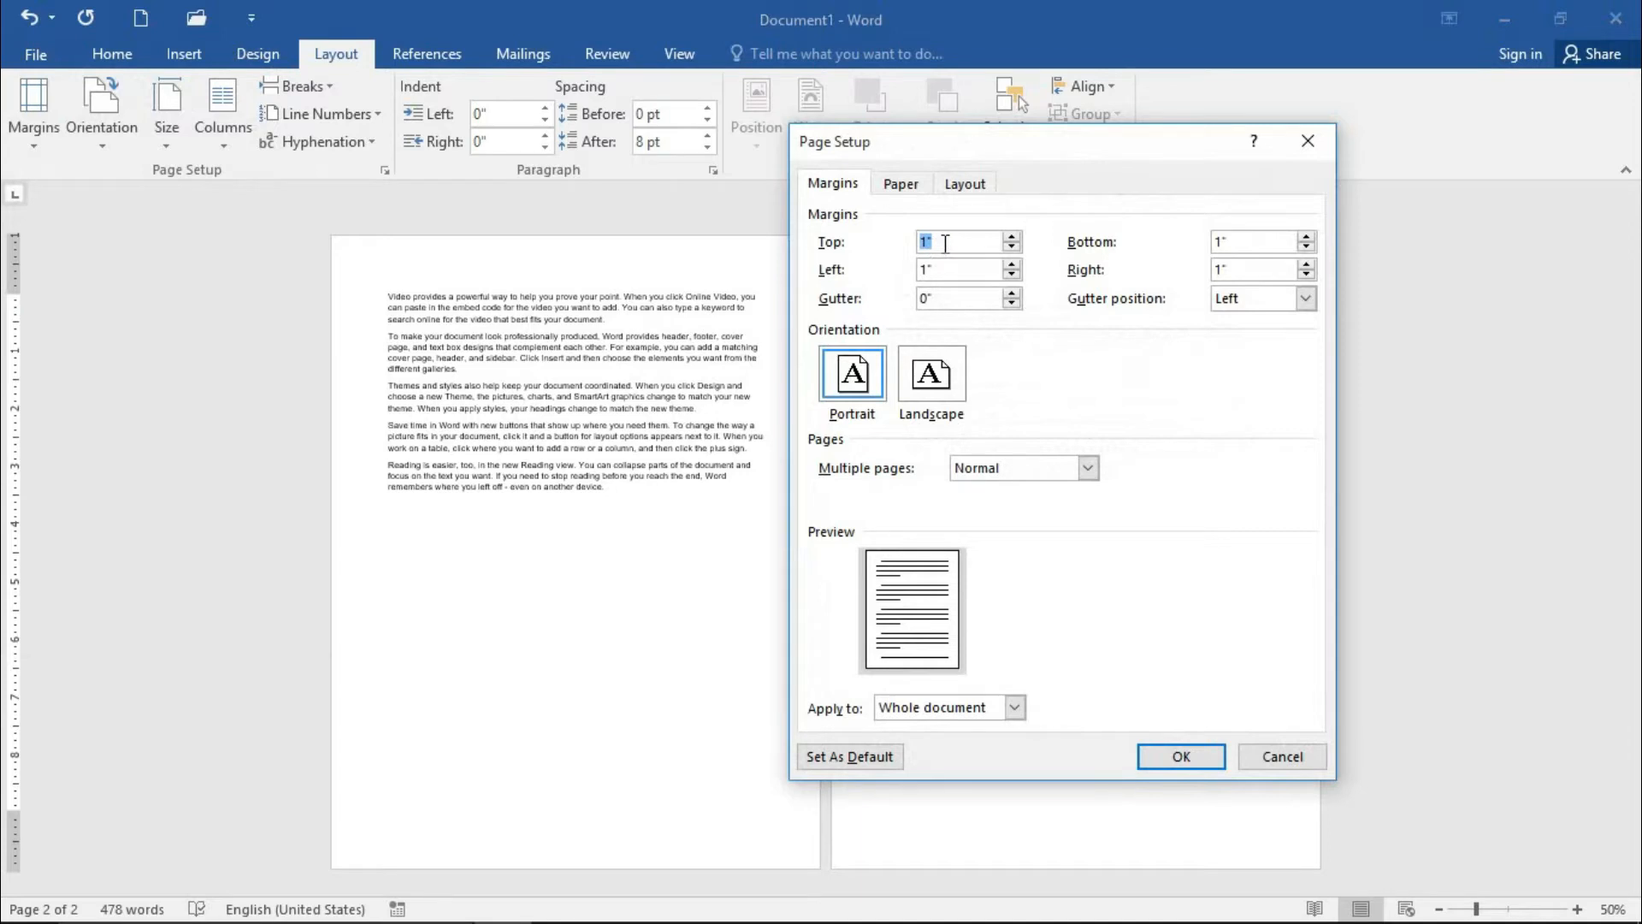
pyautogui.press('Up')
pyautogui.press('Up')
pyautogui.press('Up')
pyautogui.press('Up')
pyautogui.press('Up')
pyautogui.press('Up')
pyautogui.press('Up')
pyautogui.press('Up')
pyautogui.press('Up')
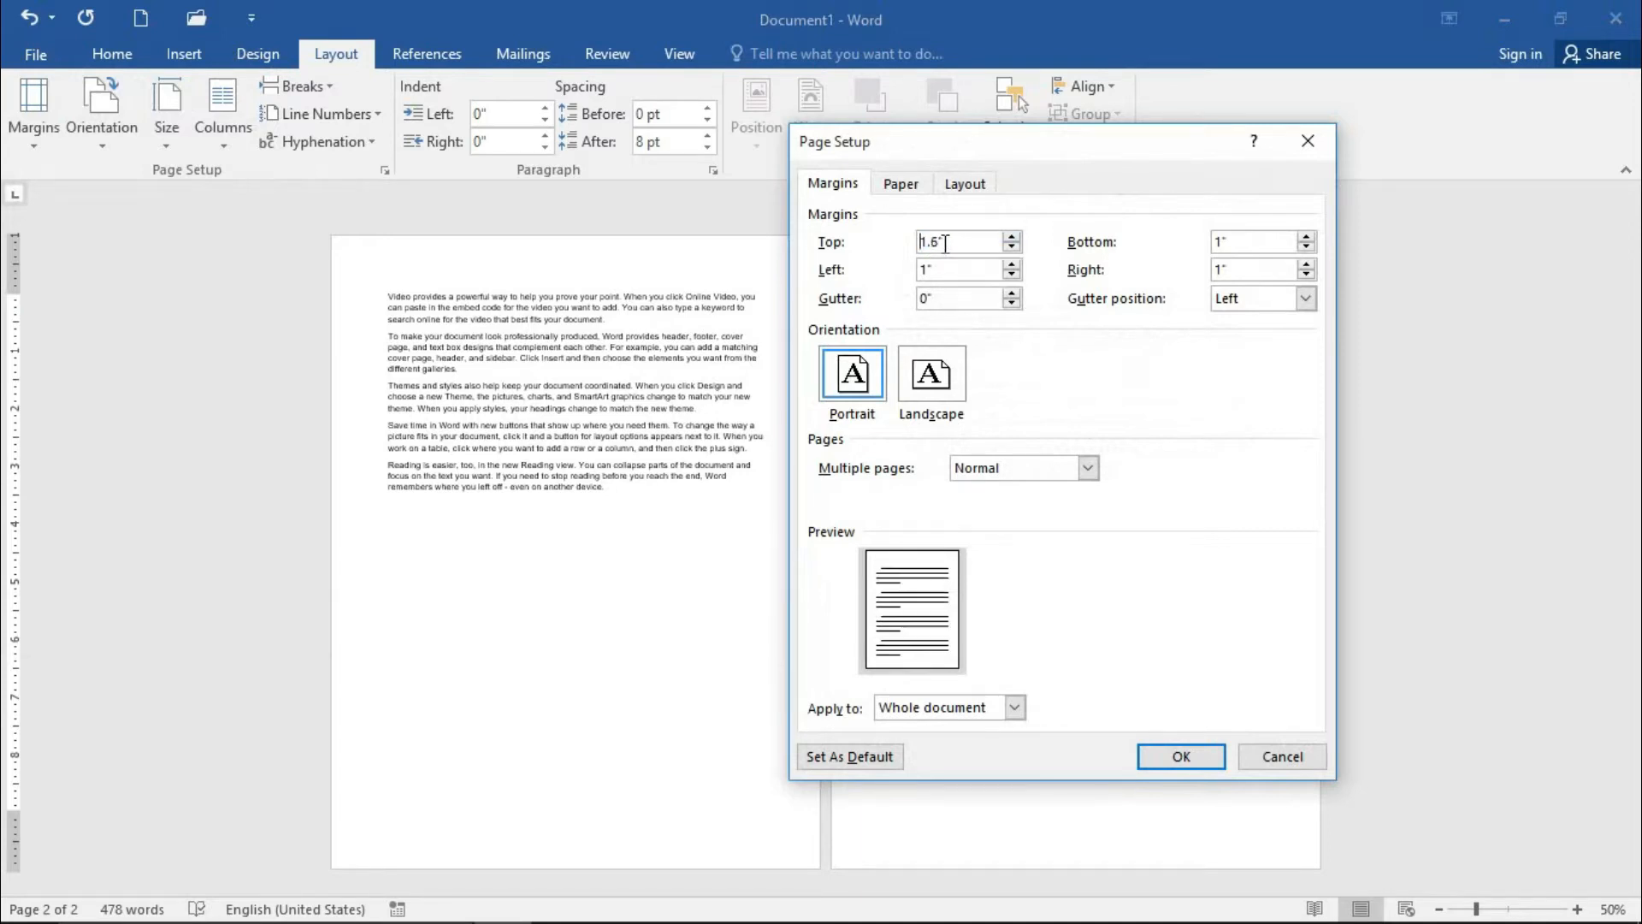
pyautogui.press('Up')
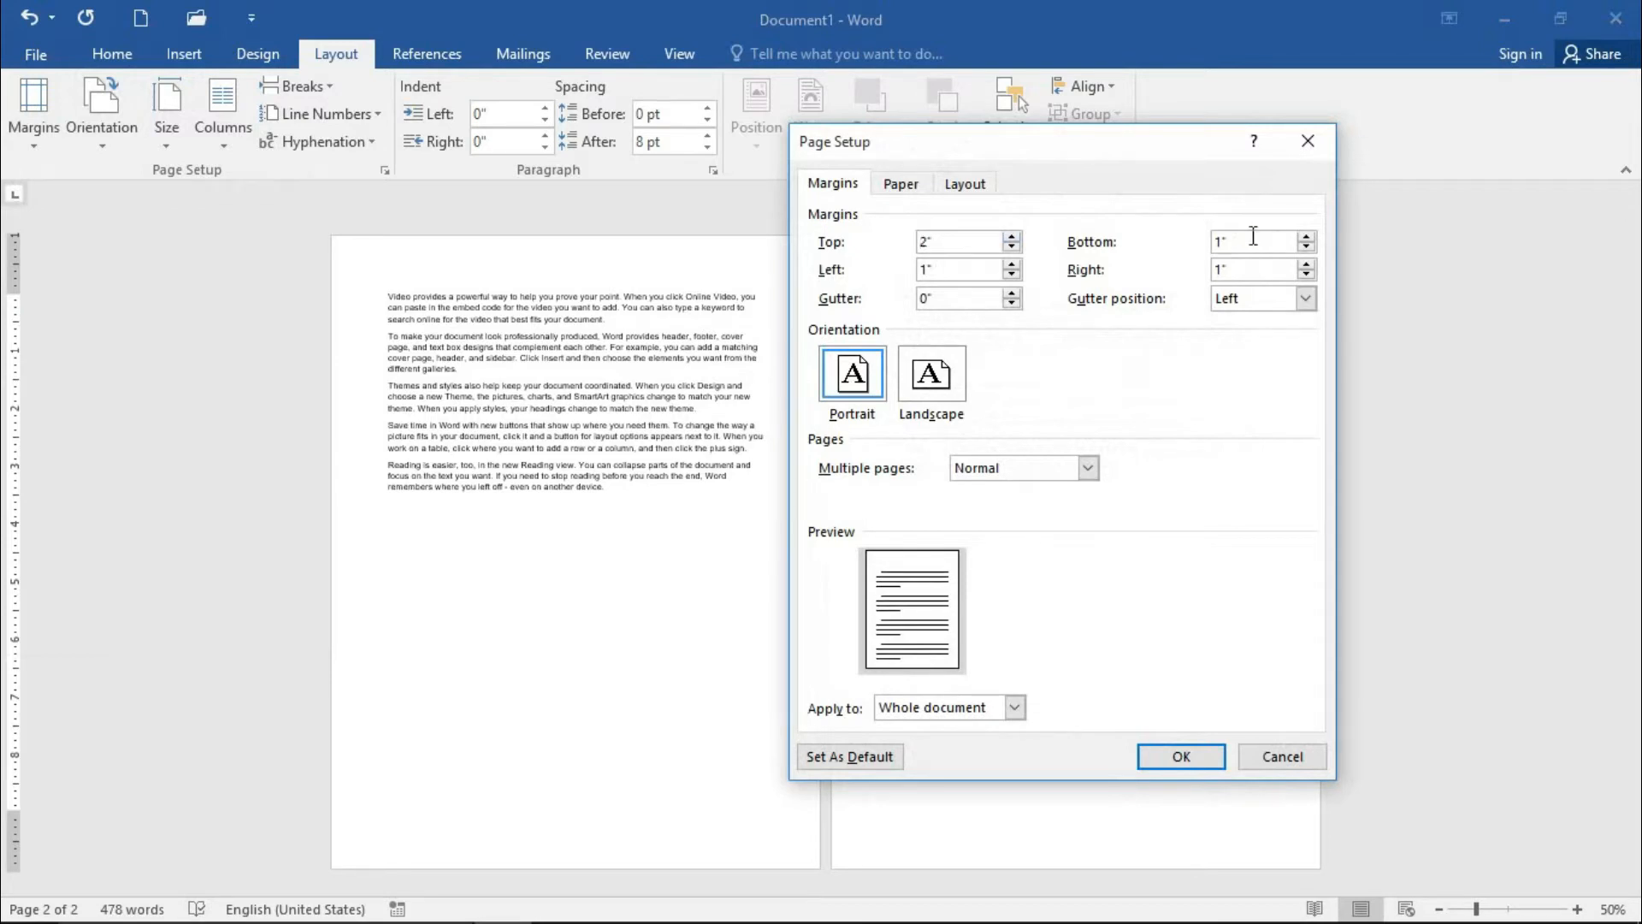
pyautogui.press('Up')
pyautogui.press('Up')
# Try a 0.5" gutter in the page setup, and reset it to 0"
pyautogui.click(1015, 304)
pyautogui.click(1010, 295)
pyautogui.click(1009, 295)
pyautogui.click(1010, 295)
pyautogui.click(1010, 295)
pyautogui.click(1011, 295)
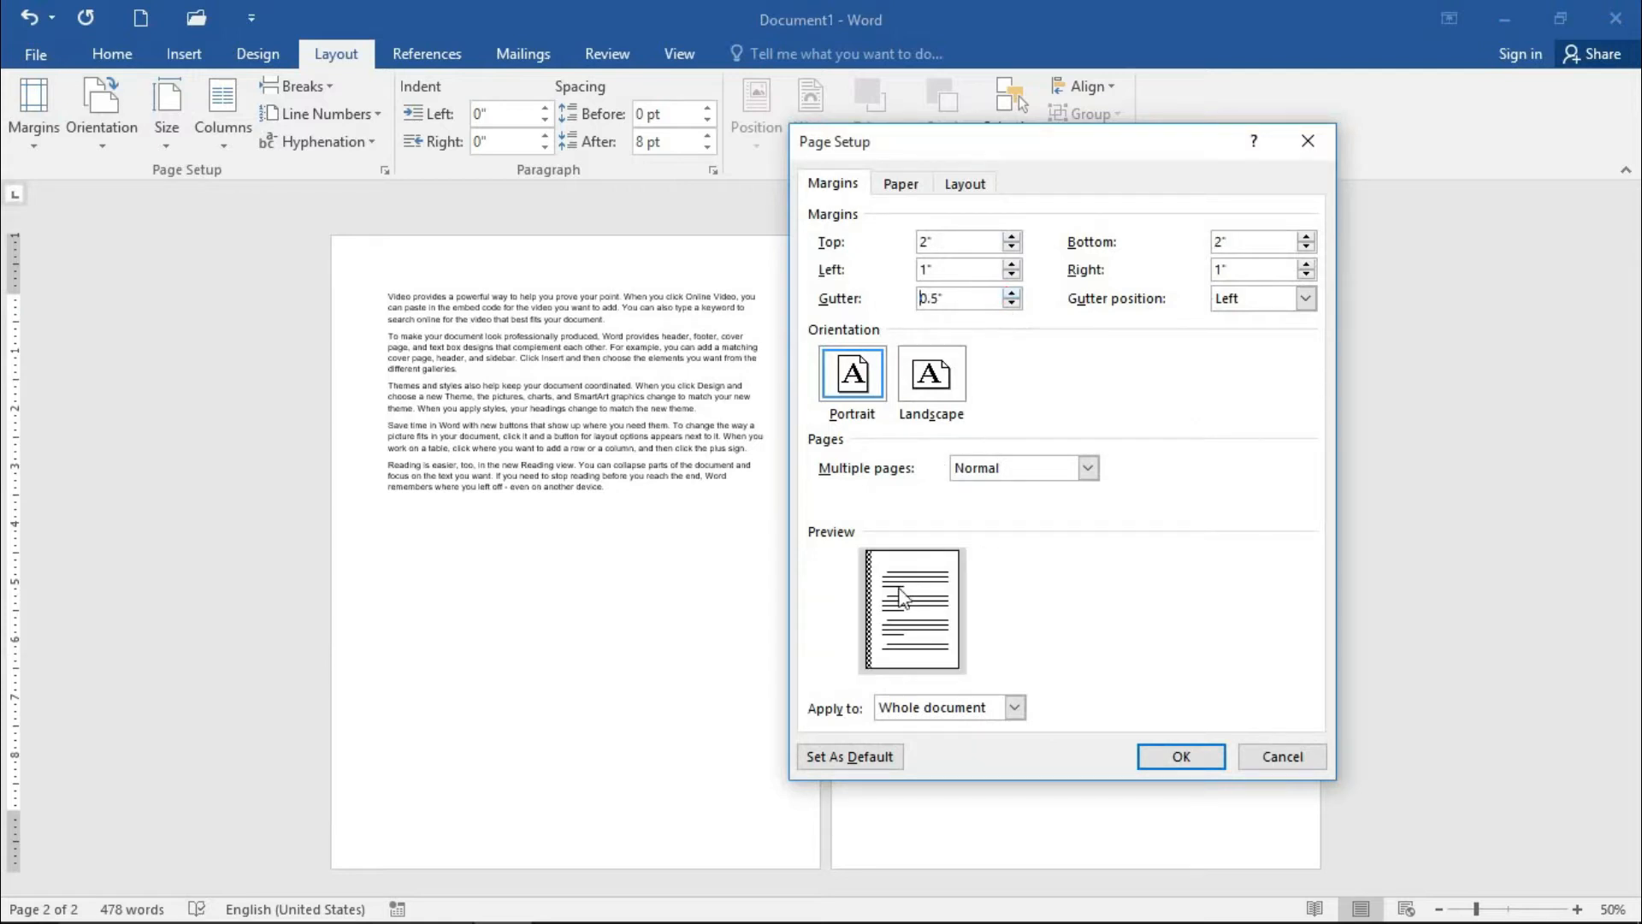
pyautogui.click(1011, 304)
pyautogui.click(1011, 304)
pyautogui.click(1012, 304)
pyautogui.click(1012, 304)
pyautogui.click(1012, 305)
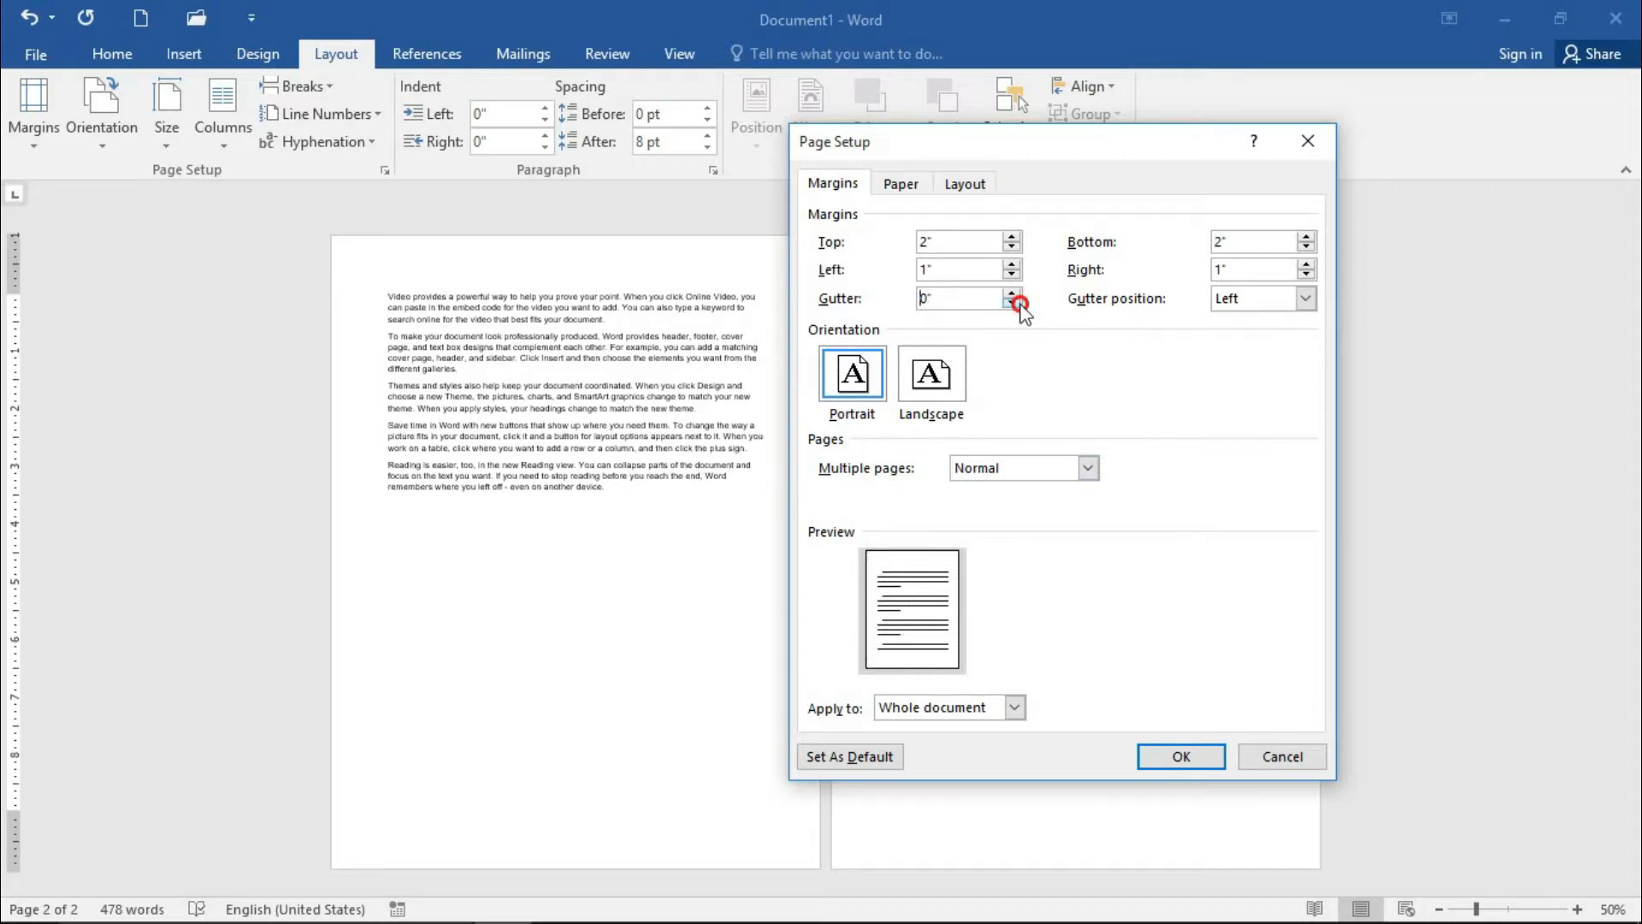
# Set the gutter position to Right and the gutter width to 0.5"
pyautogui.click(1305, 298)
pyautogui.click(1244, 352)
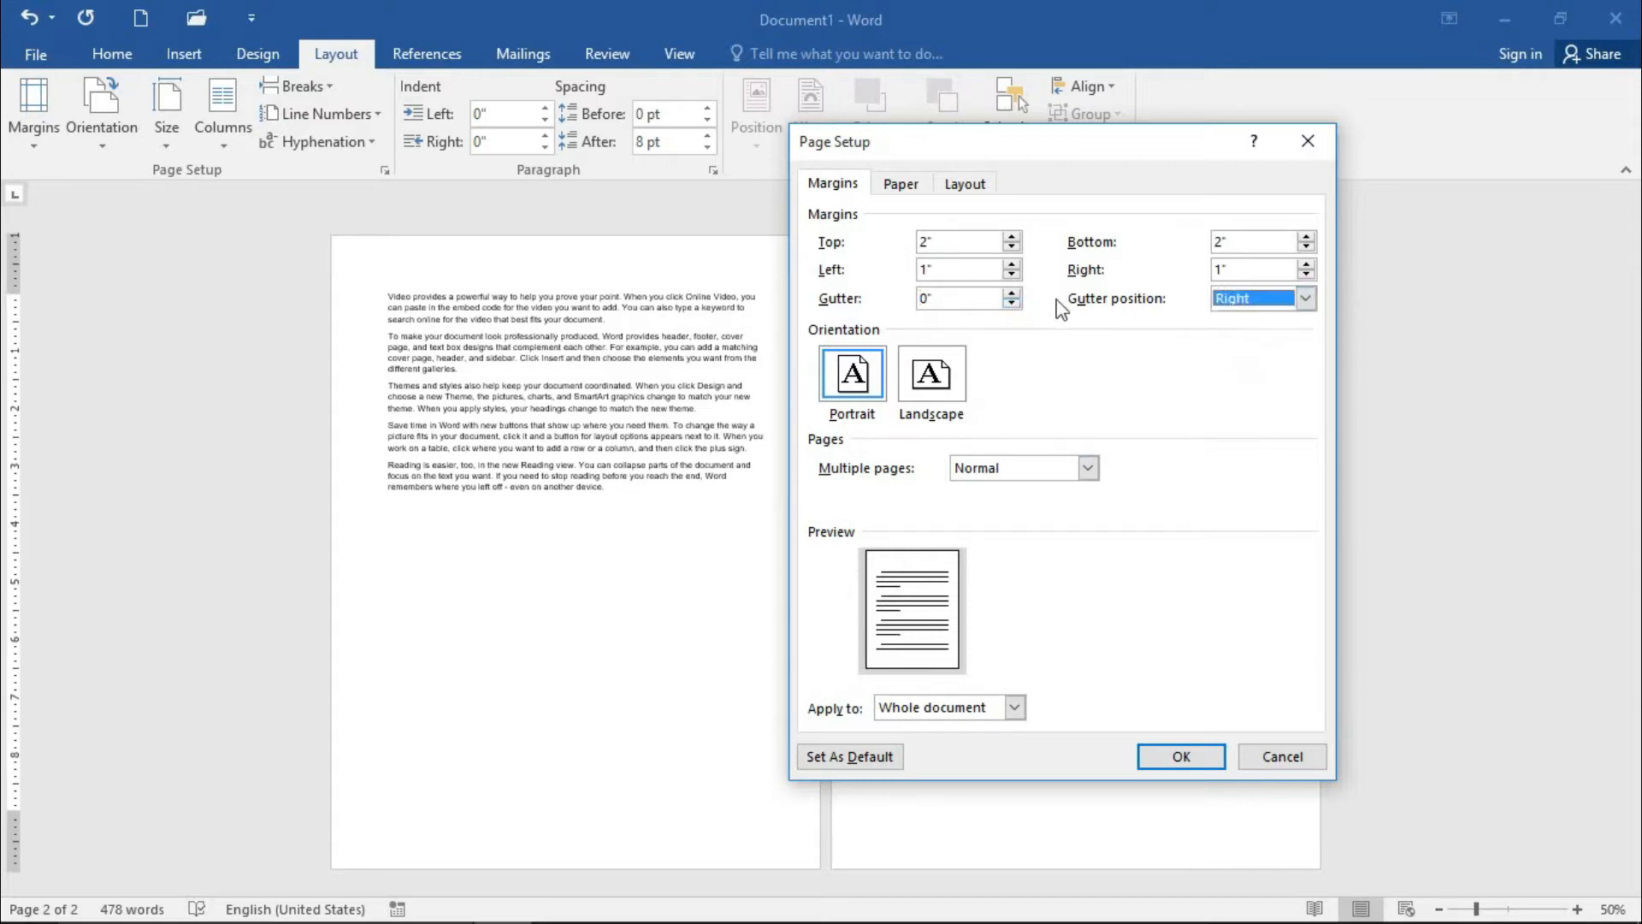
pyautogui.click(1012, 292)
pyautogui.click(1011, 293)
pyautogui.click(1011, 293)
pyautogui.click(1012, 292)
pyautogui.click(1012, 292)
pyautogui.click(1012, 293)
pyautogui.click(1013, 303)
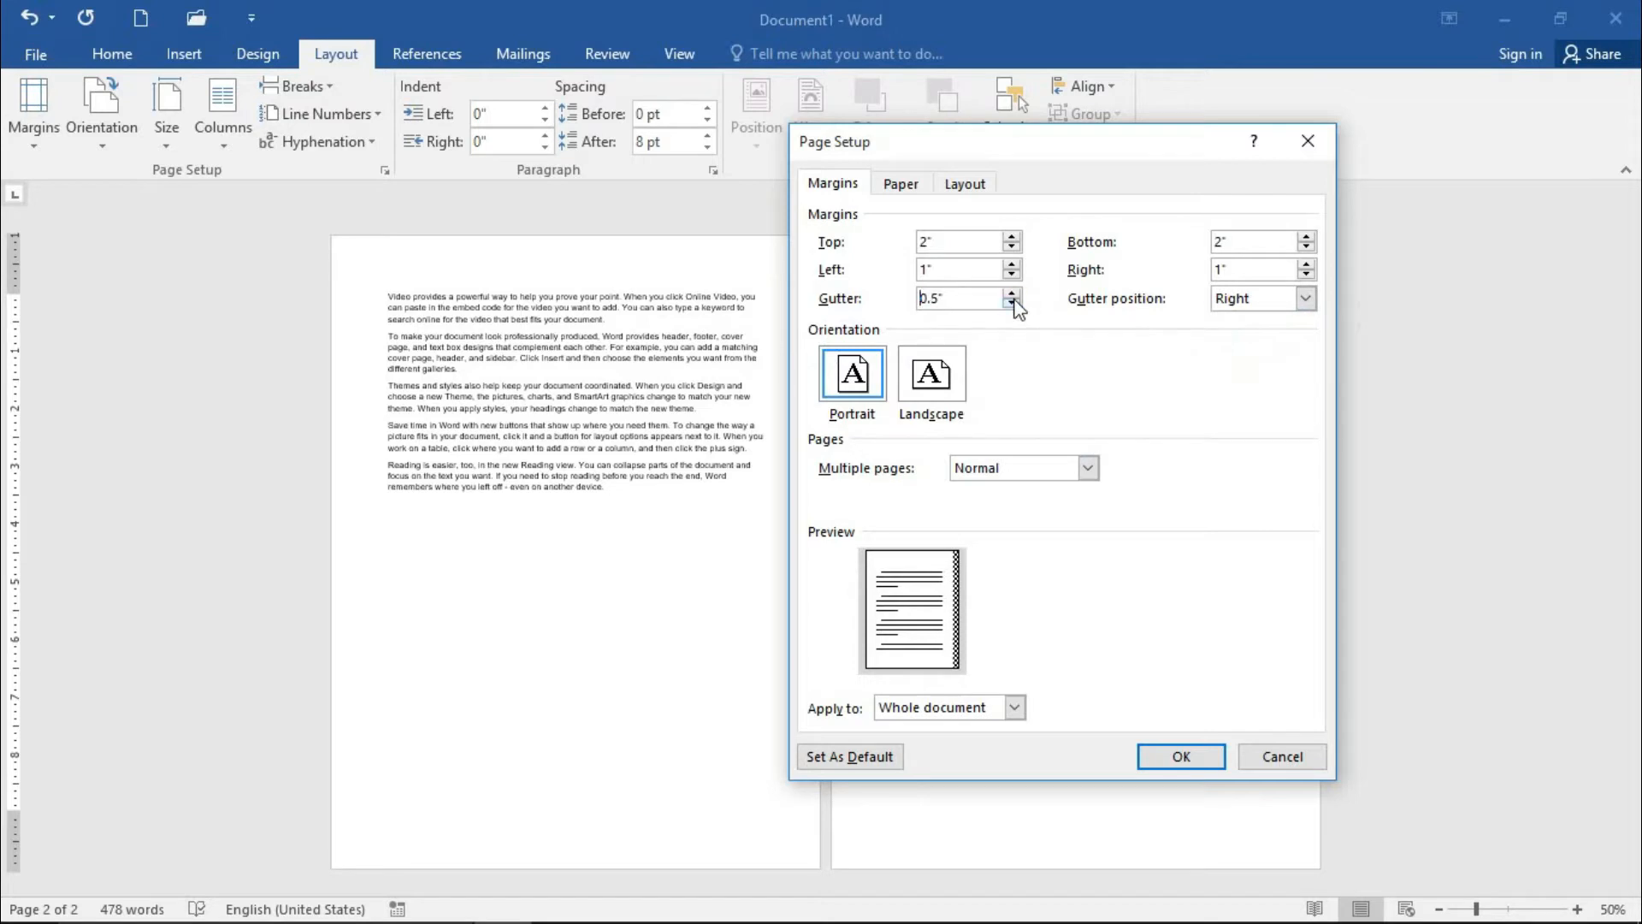
# Examine the multiple pages and apply-to options in the page setup, keeping Normal and Whole document
pyautogui.click(955, 395)
pyautogui.click(1088, 477)
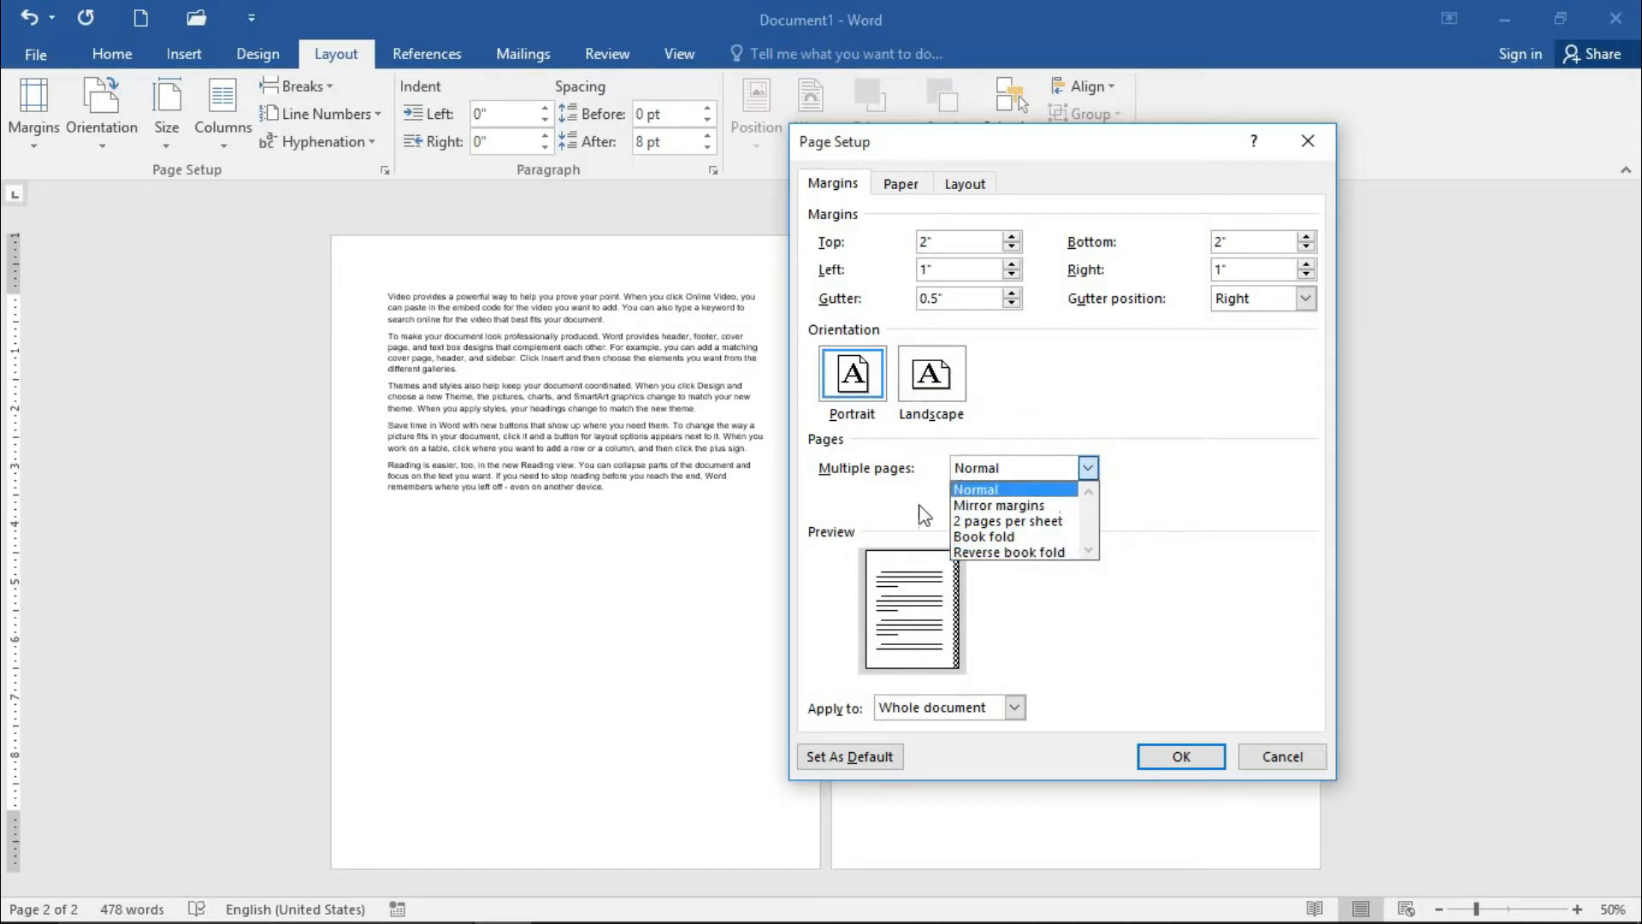
pyautogui.click(984, 472)
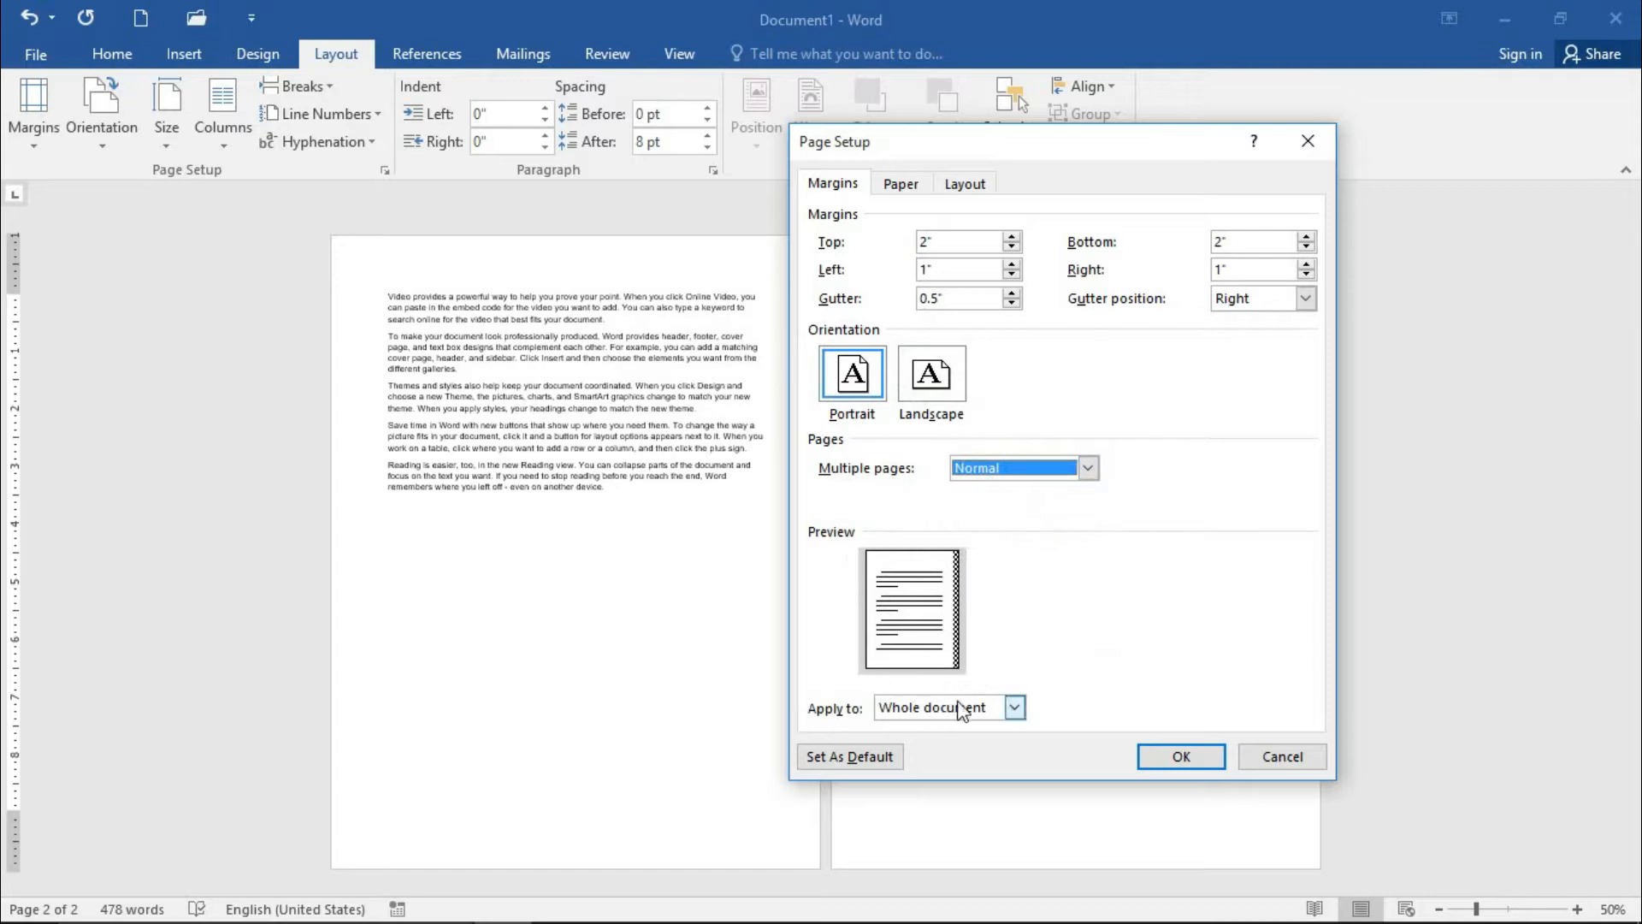
pyautogui.click(1015, 708)
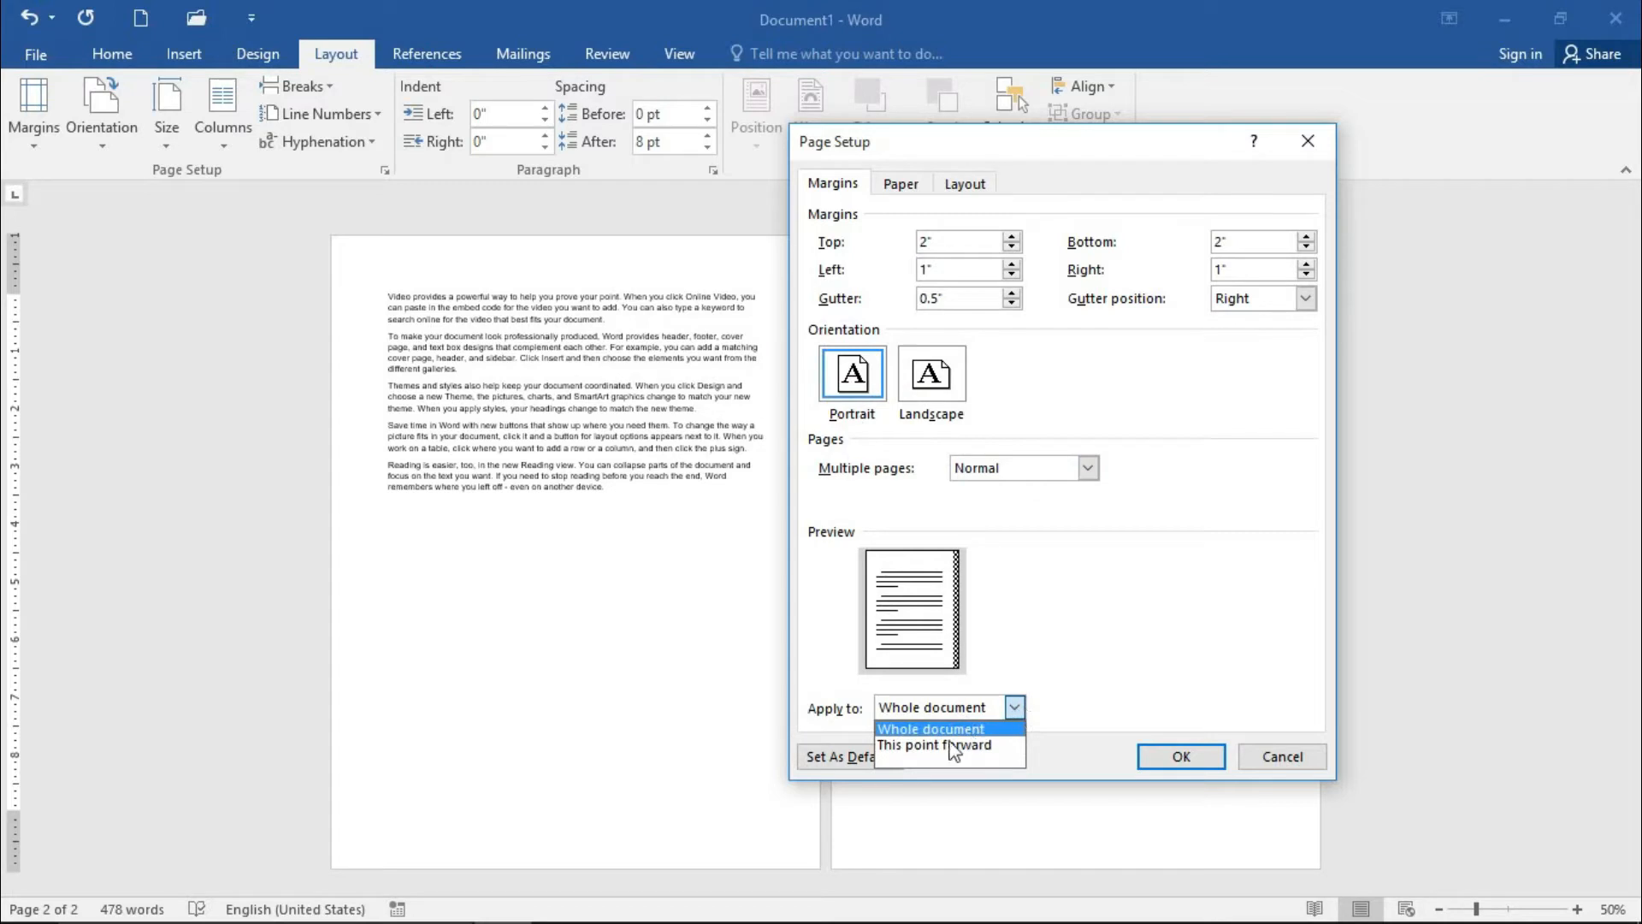
pyautogui.click(1069, 689)
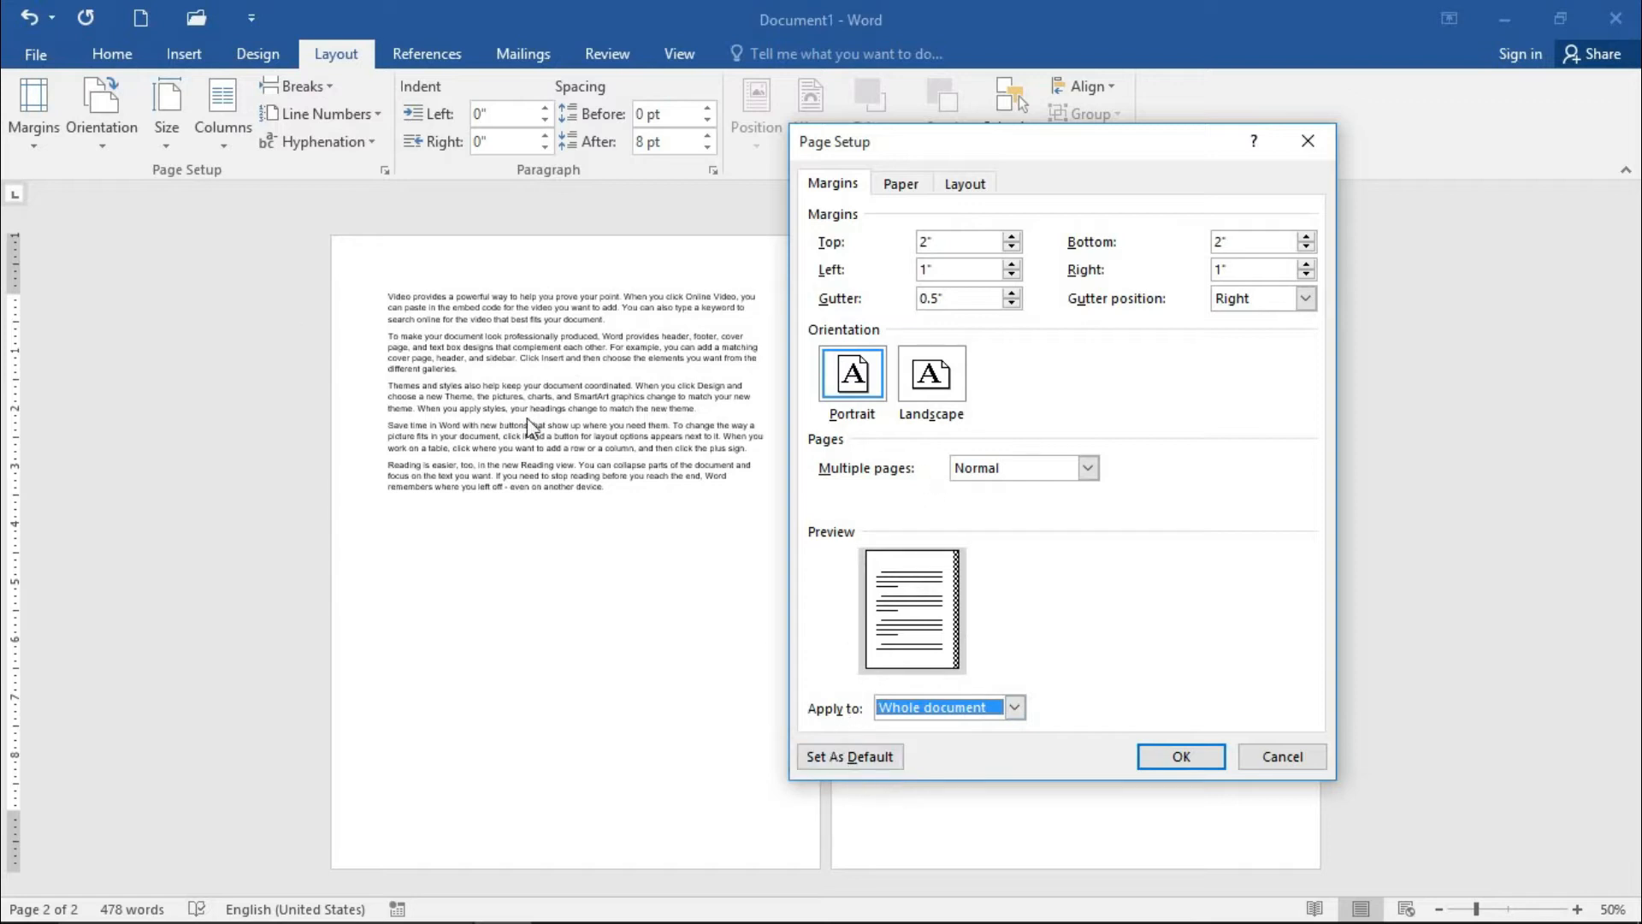
# Apply the configured page margins and gutter to the whole document
pyautogui.click(1193, 764)
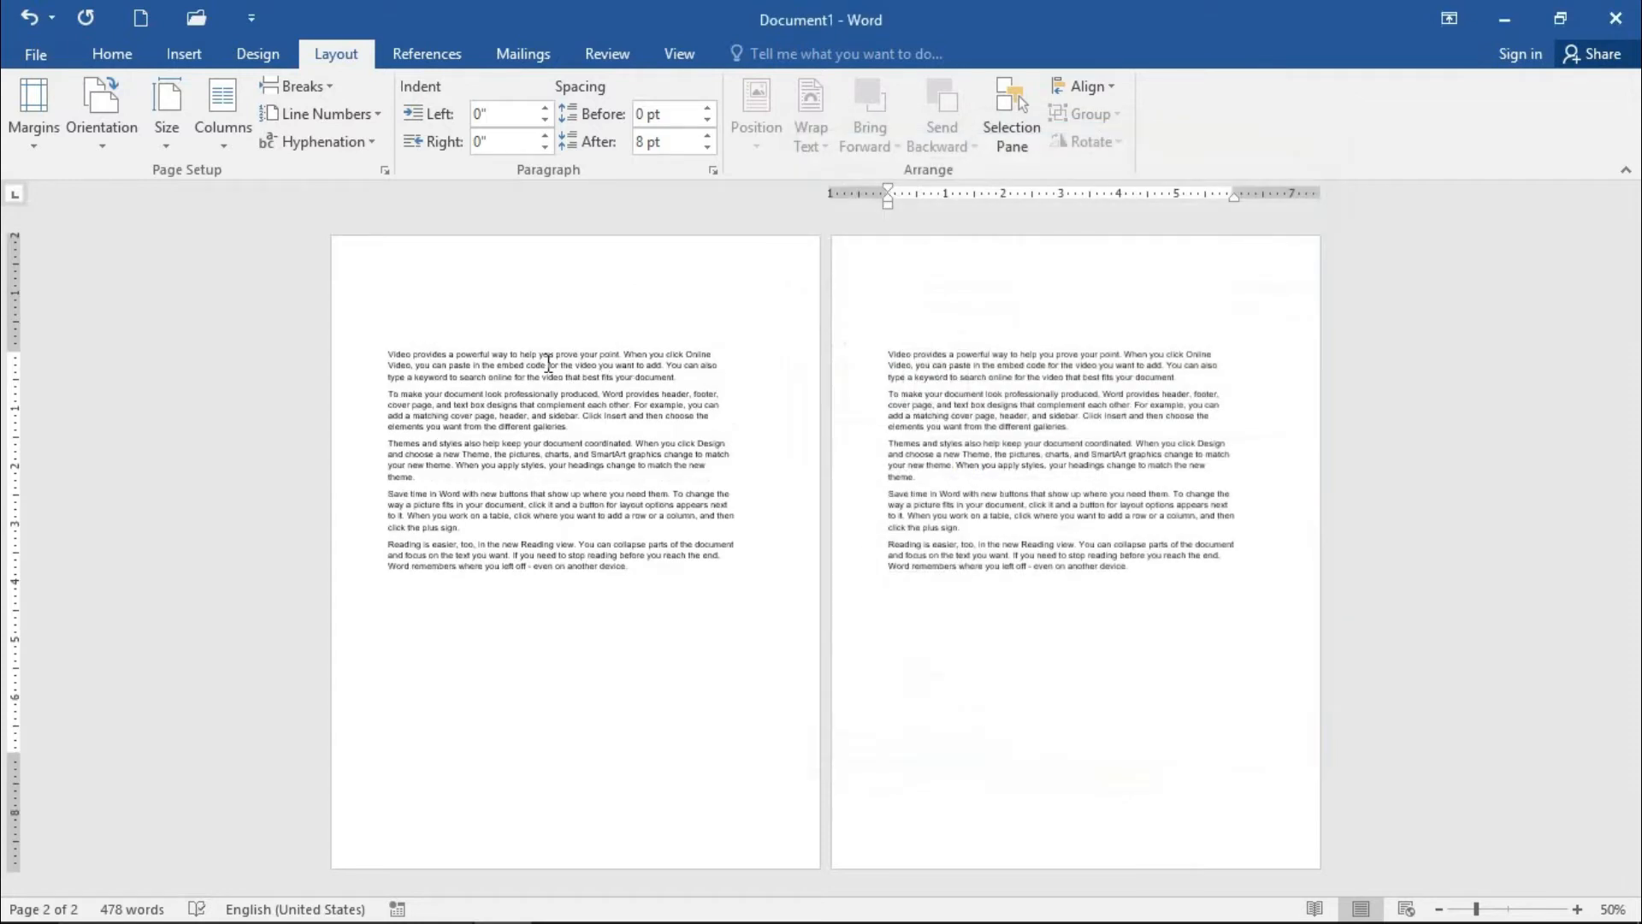
pyautogui.keyDown('ctrl'); pyautogui.scroll(2, 529, 329); pyautogui.keyUp('ctrl')
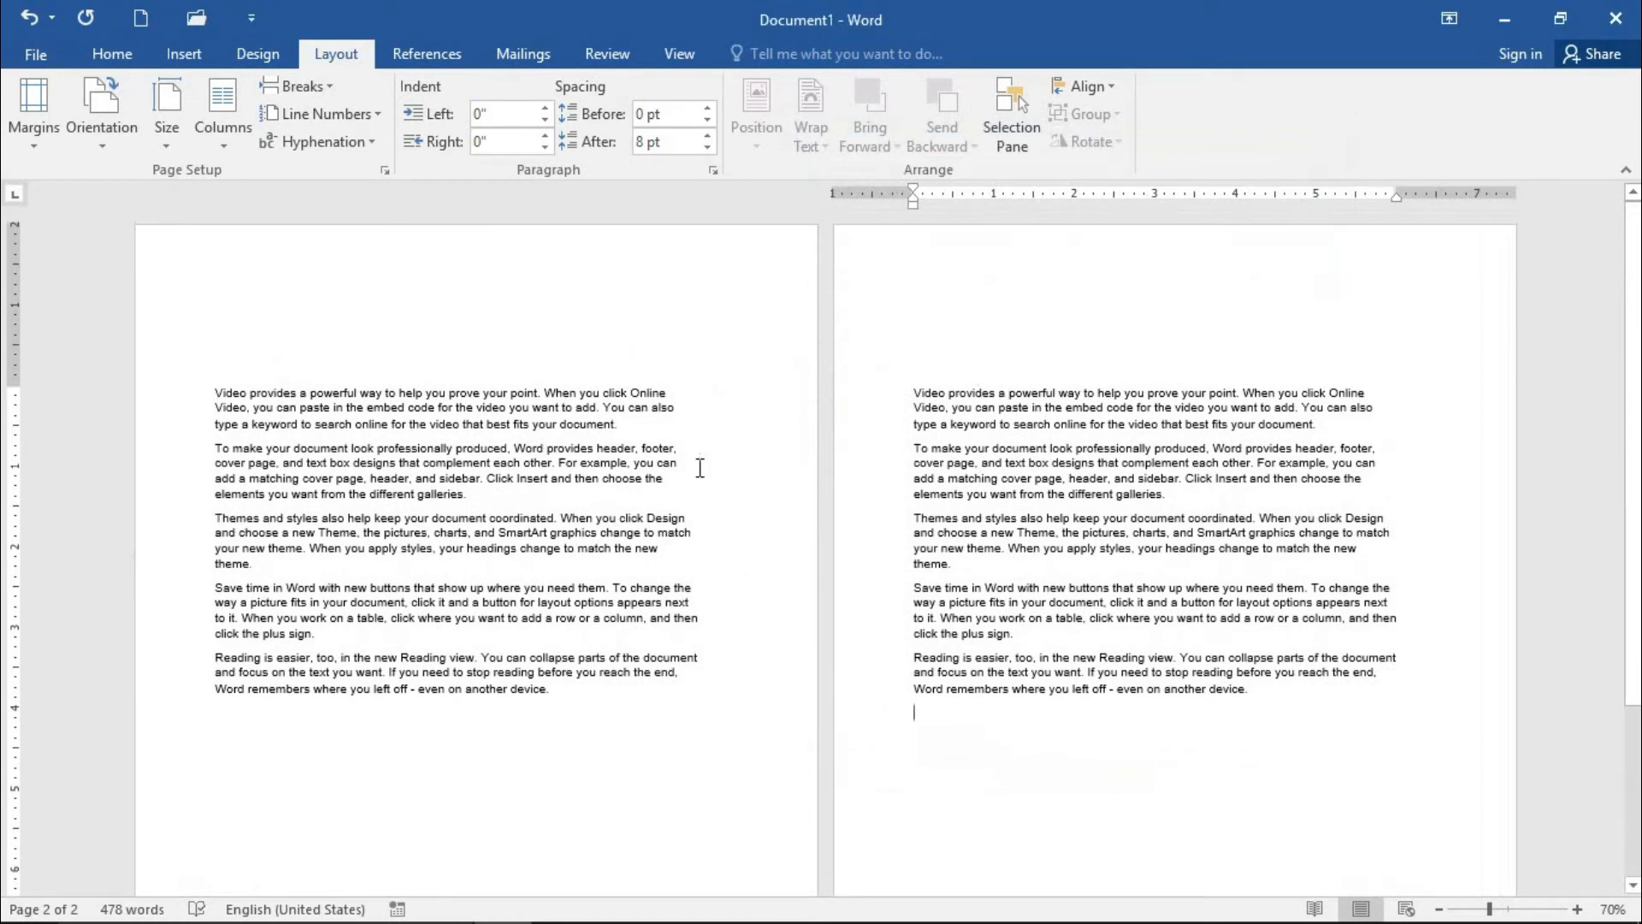
# Examine the paper size options in the page setup, keeping Letter at 8.5" by 11"
pyautogui.click(34, 107)
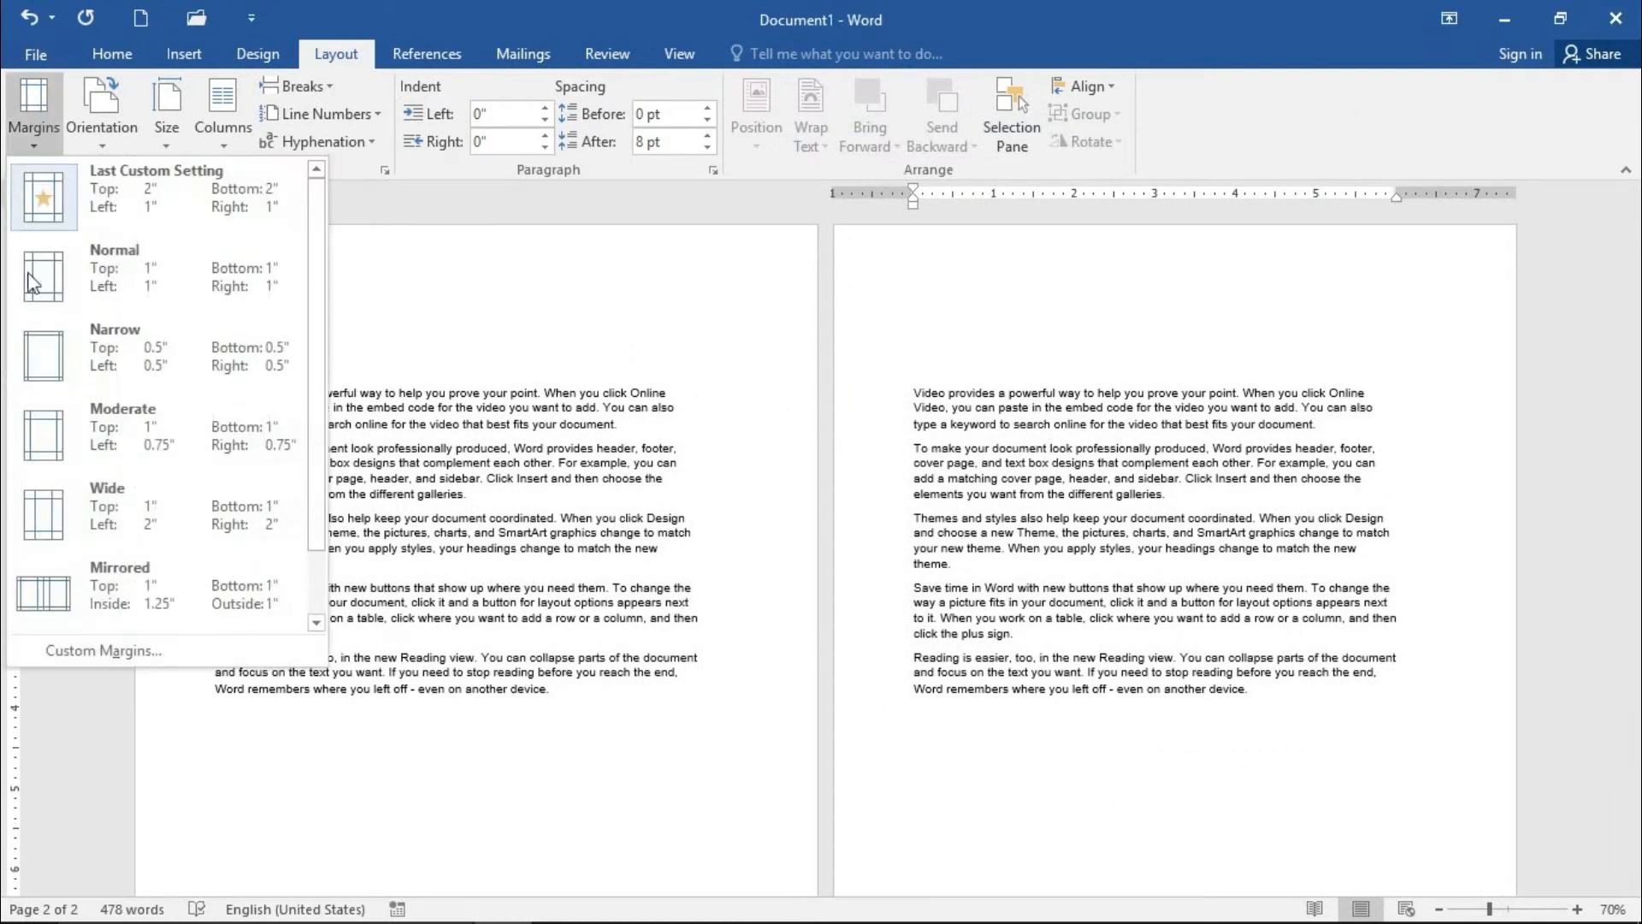
pyautogui.click(77, 652)
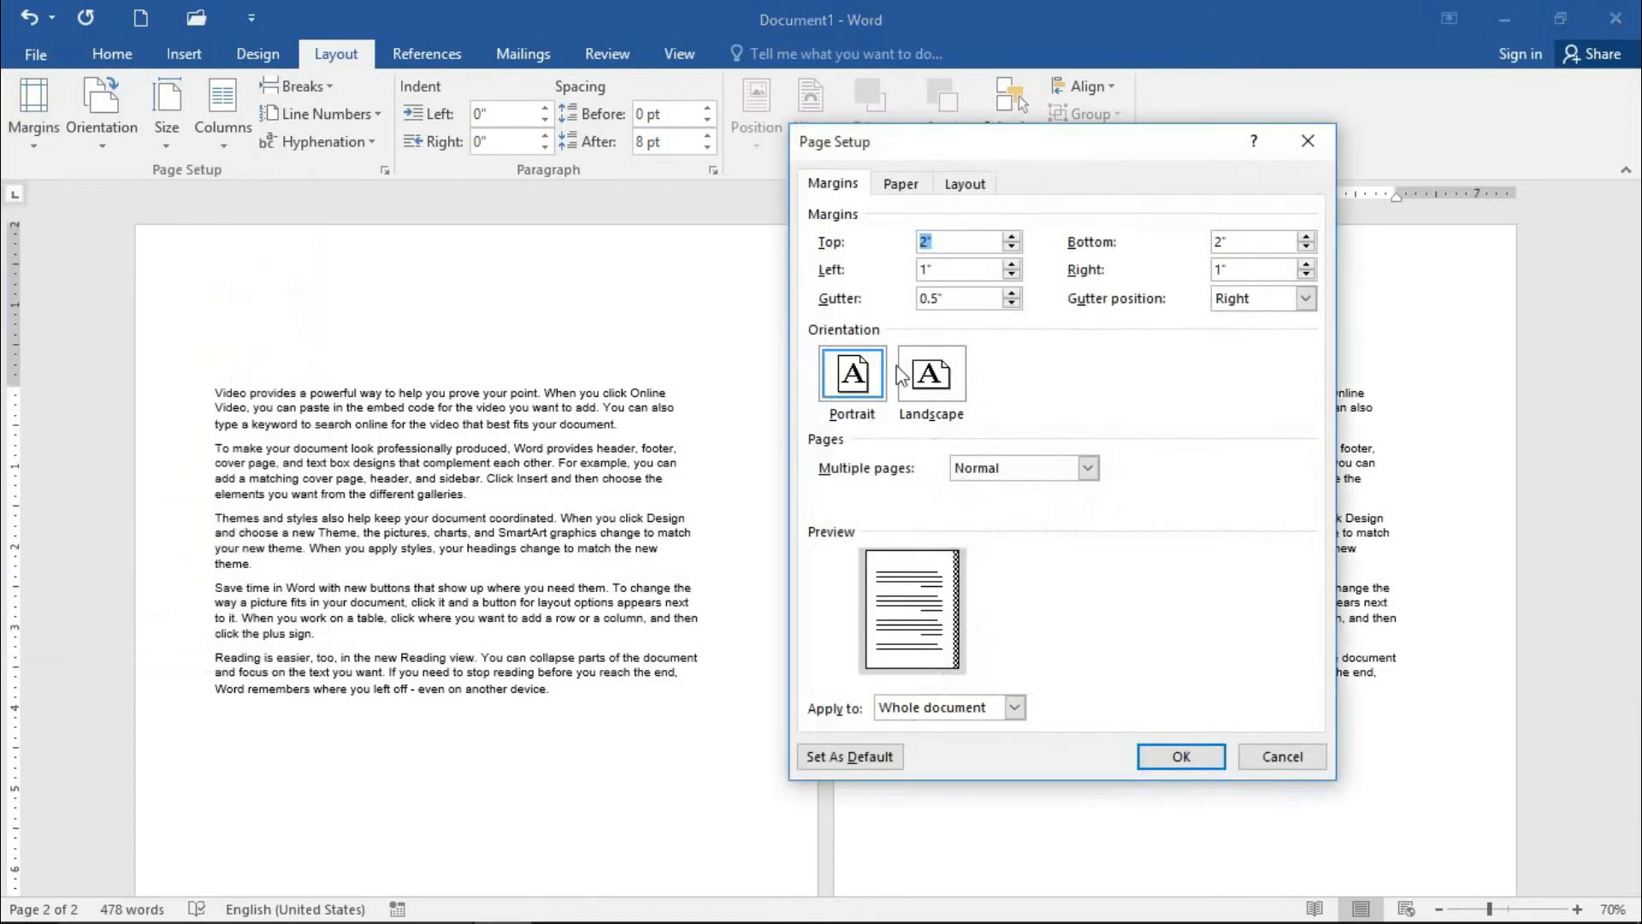
pyautogui.click(903, 186)
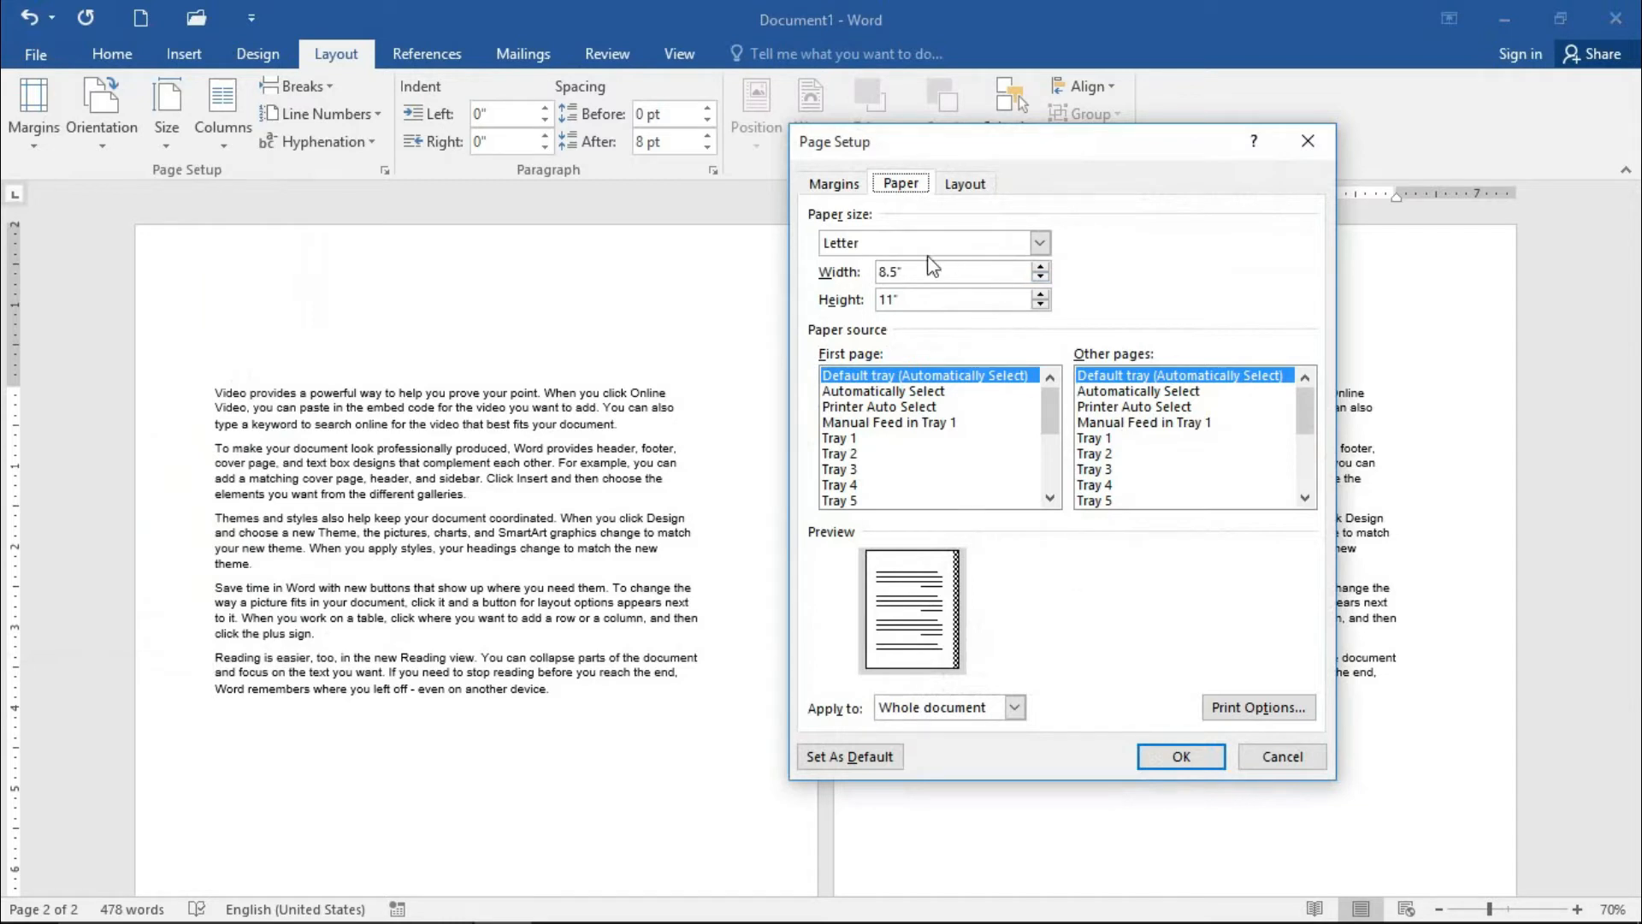
pyautogui.click(868, 244)
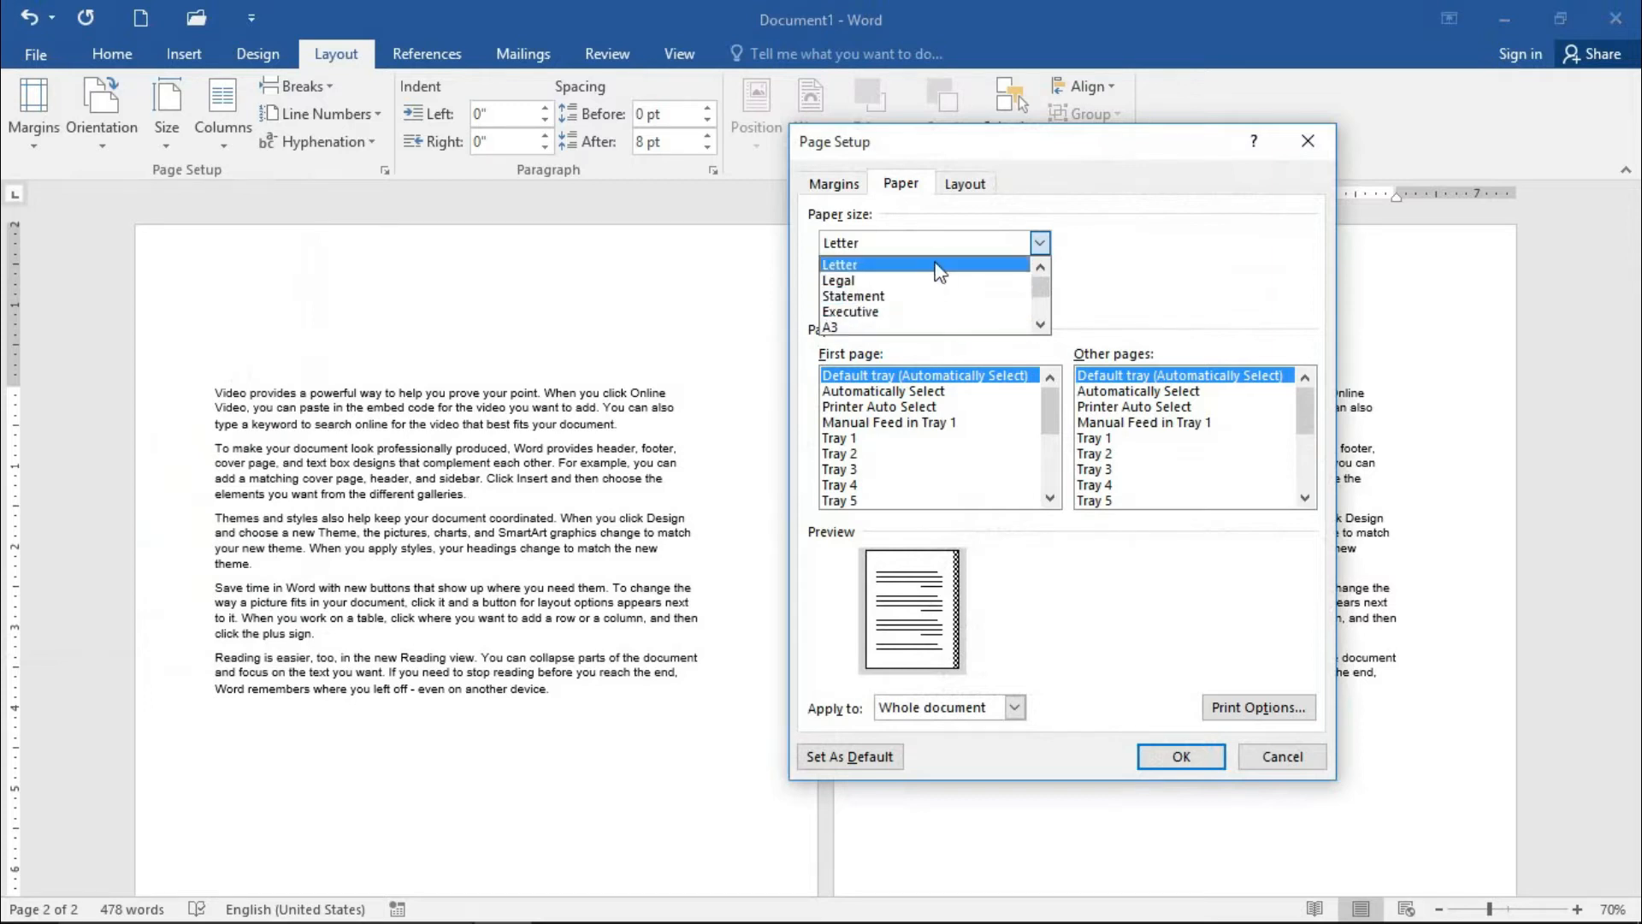
pyautogui.click(792, 299)
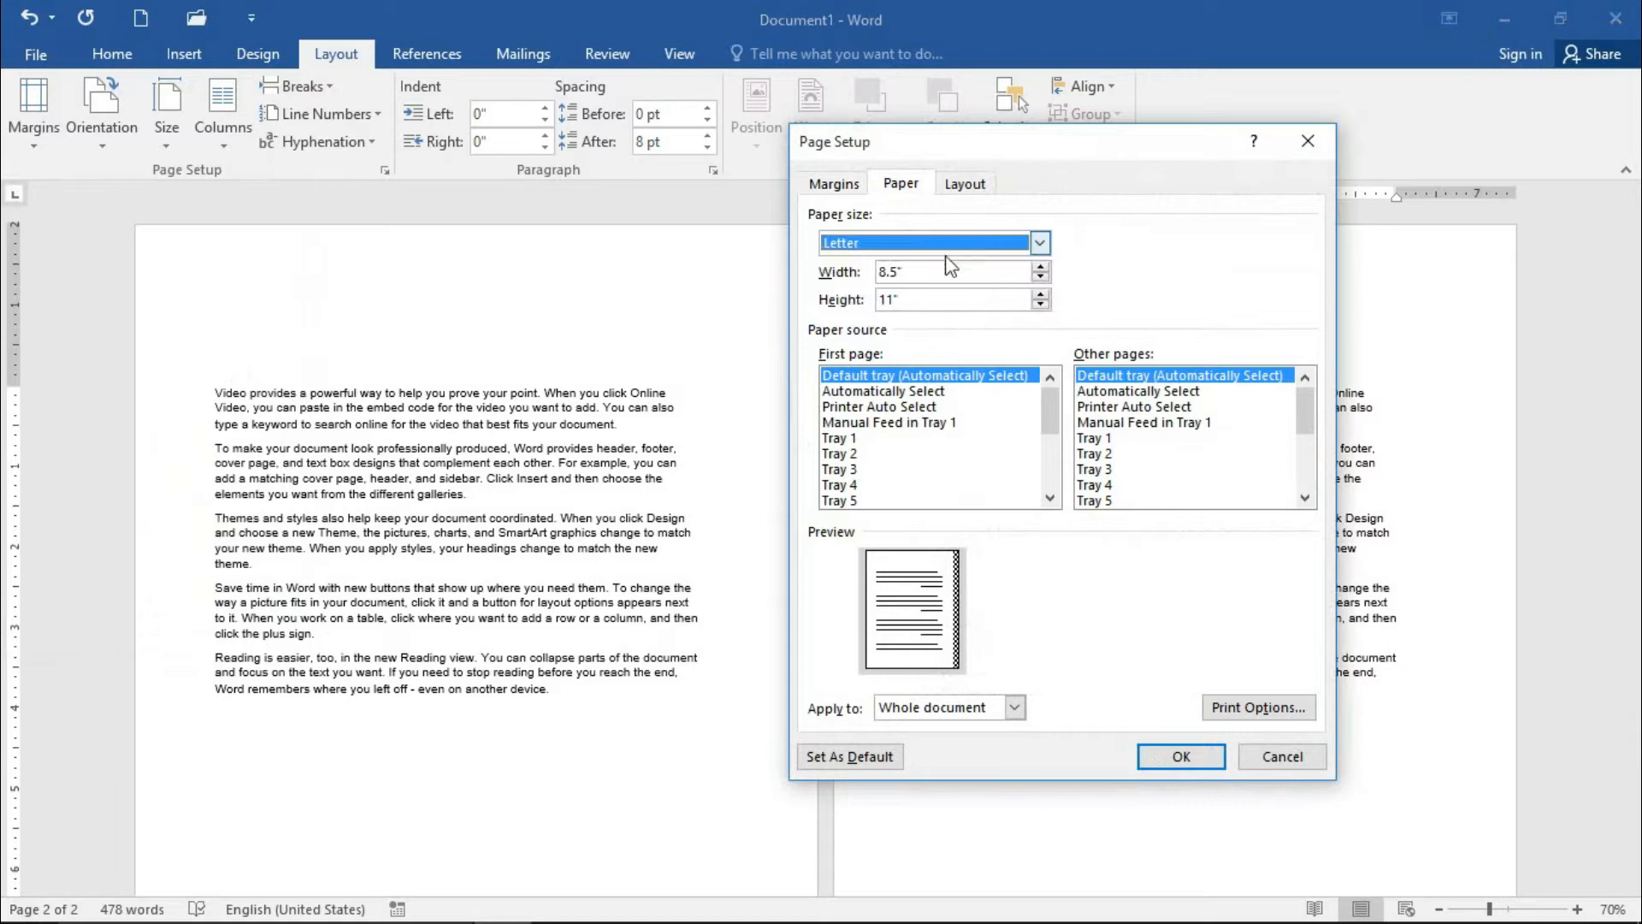
pyautogui.click(906, 272)
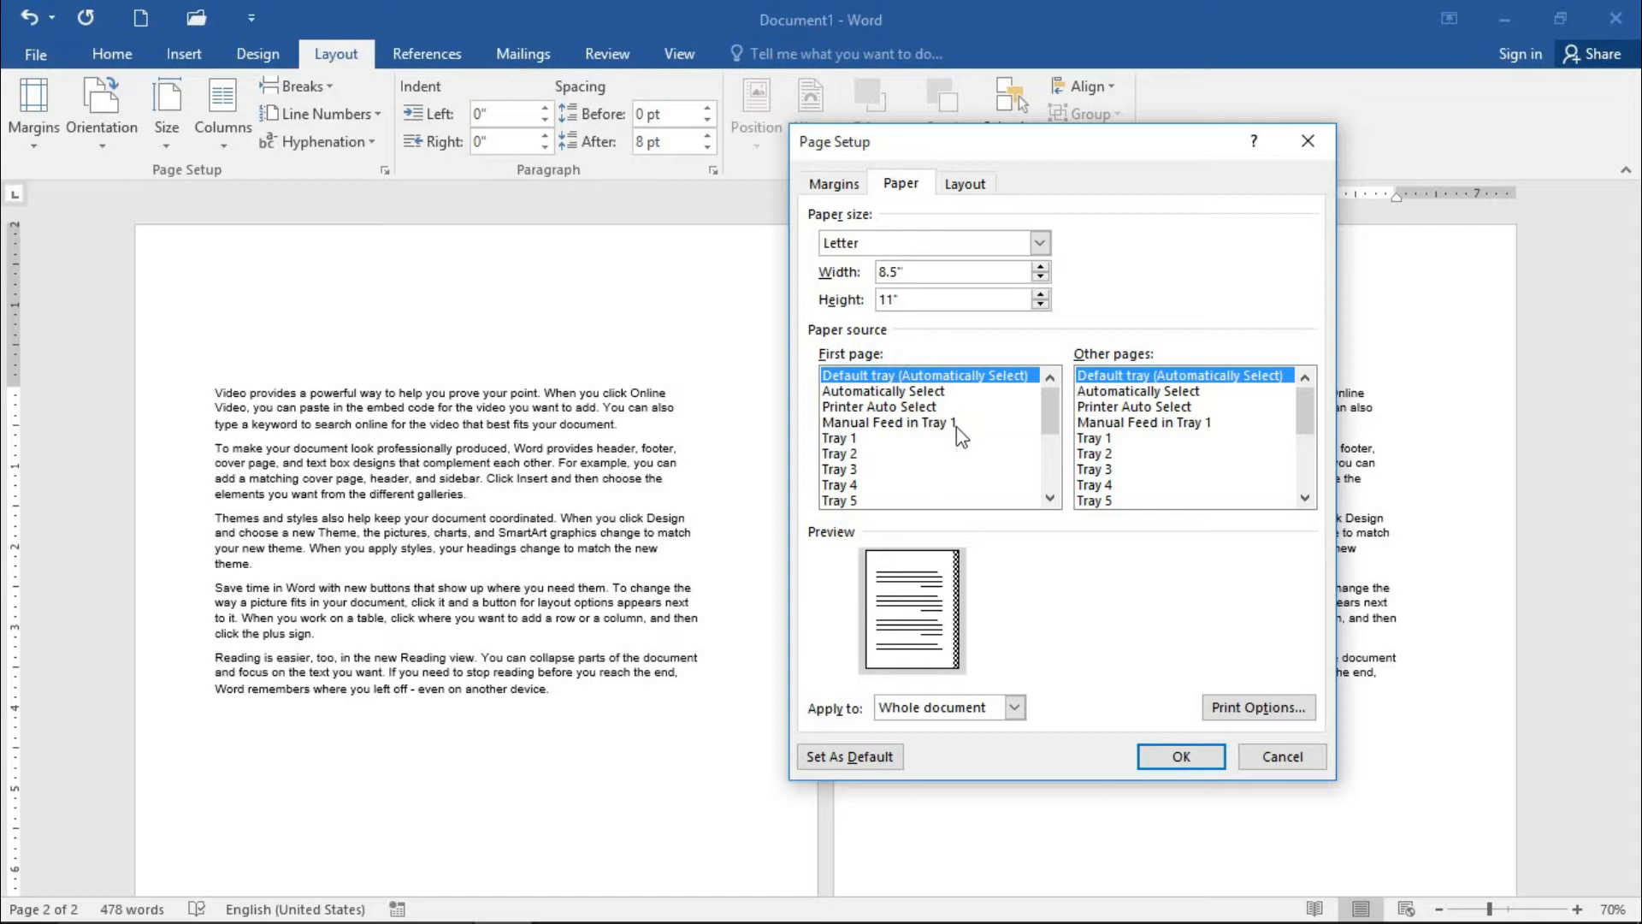
# Try Tray 3 as the first-page paper source, and reset it to Default tray (Automatically Select)
pyautogui.click(859, 440)
pyautogui.click(855, 469)
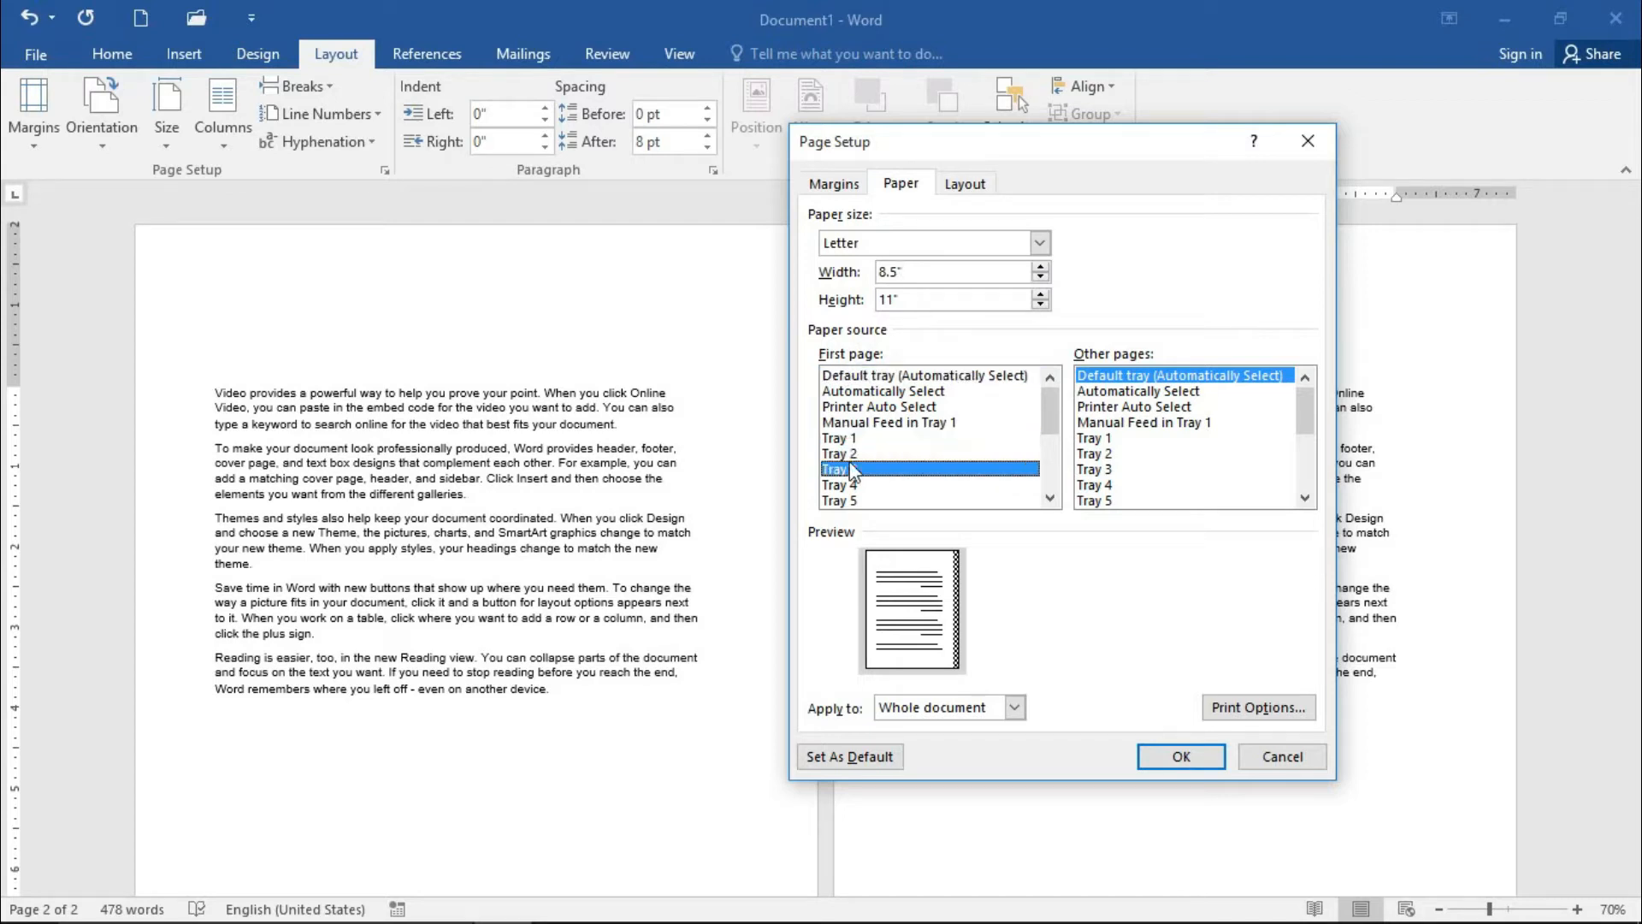
pyautogui.click(1055, 404)
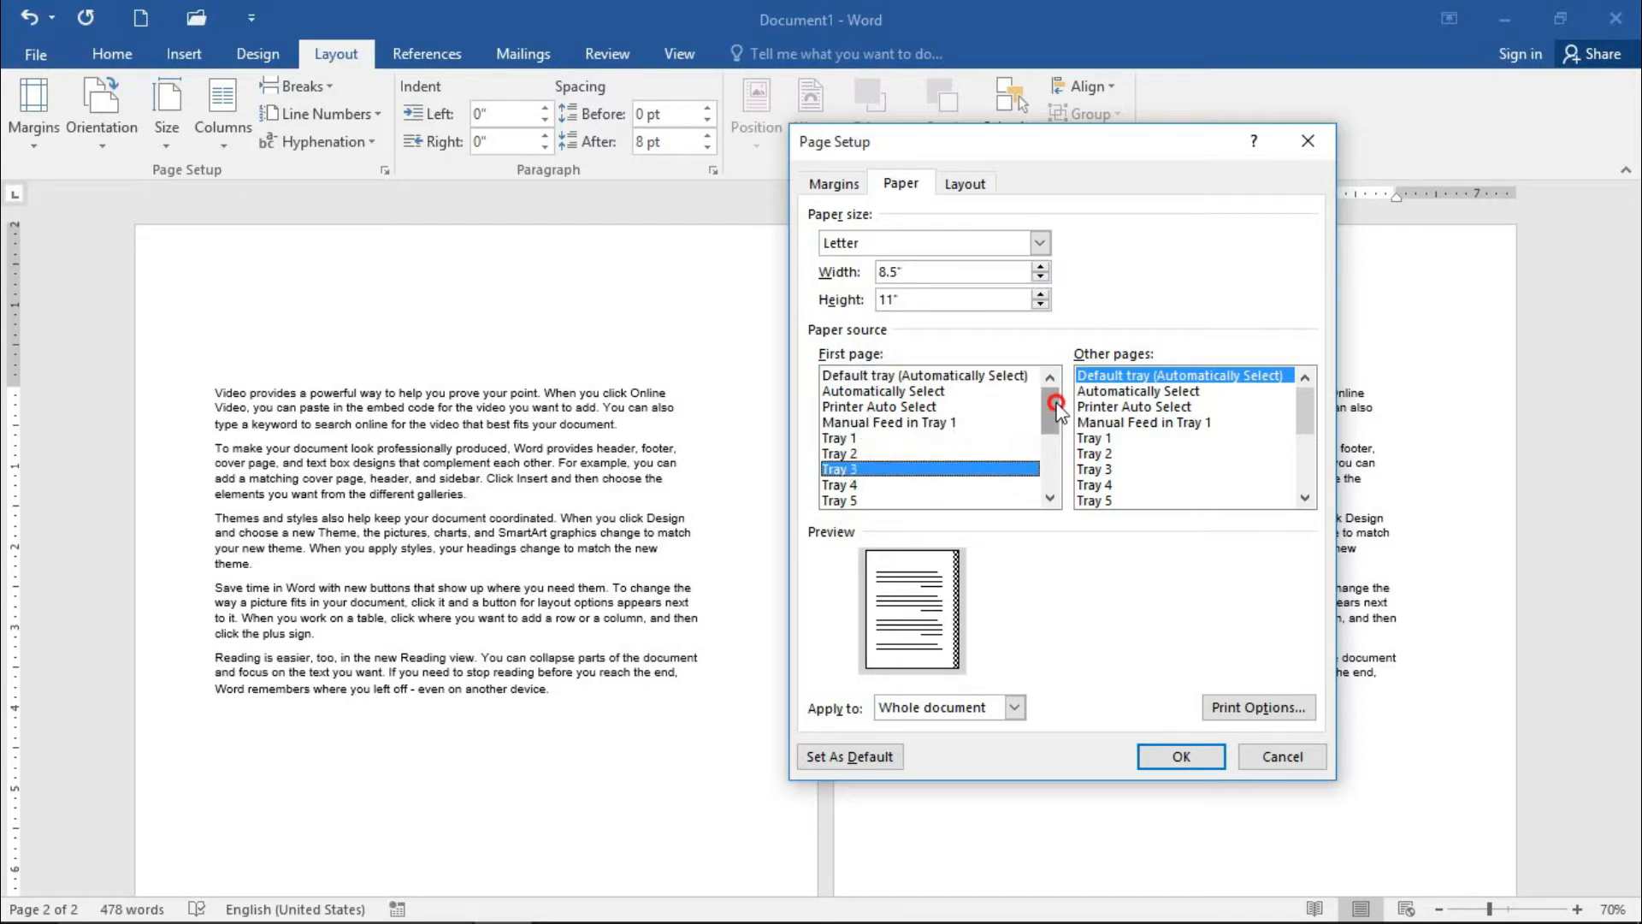
pyautogui.click(1096, 381)
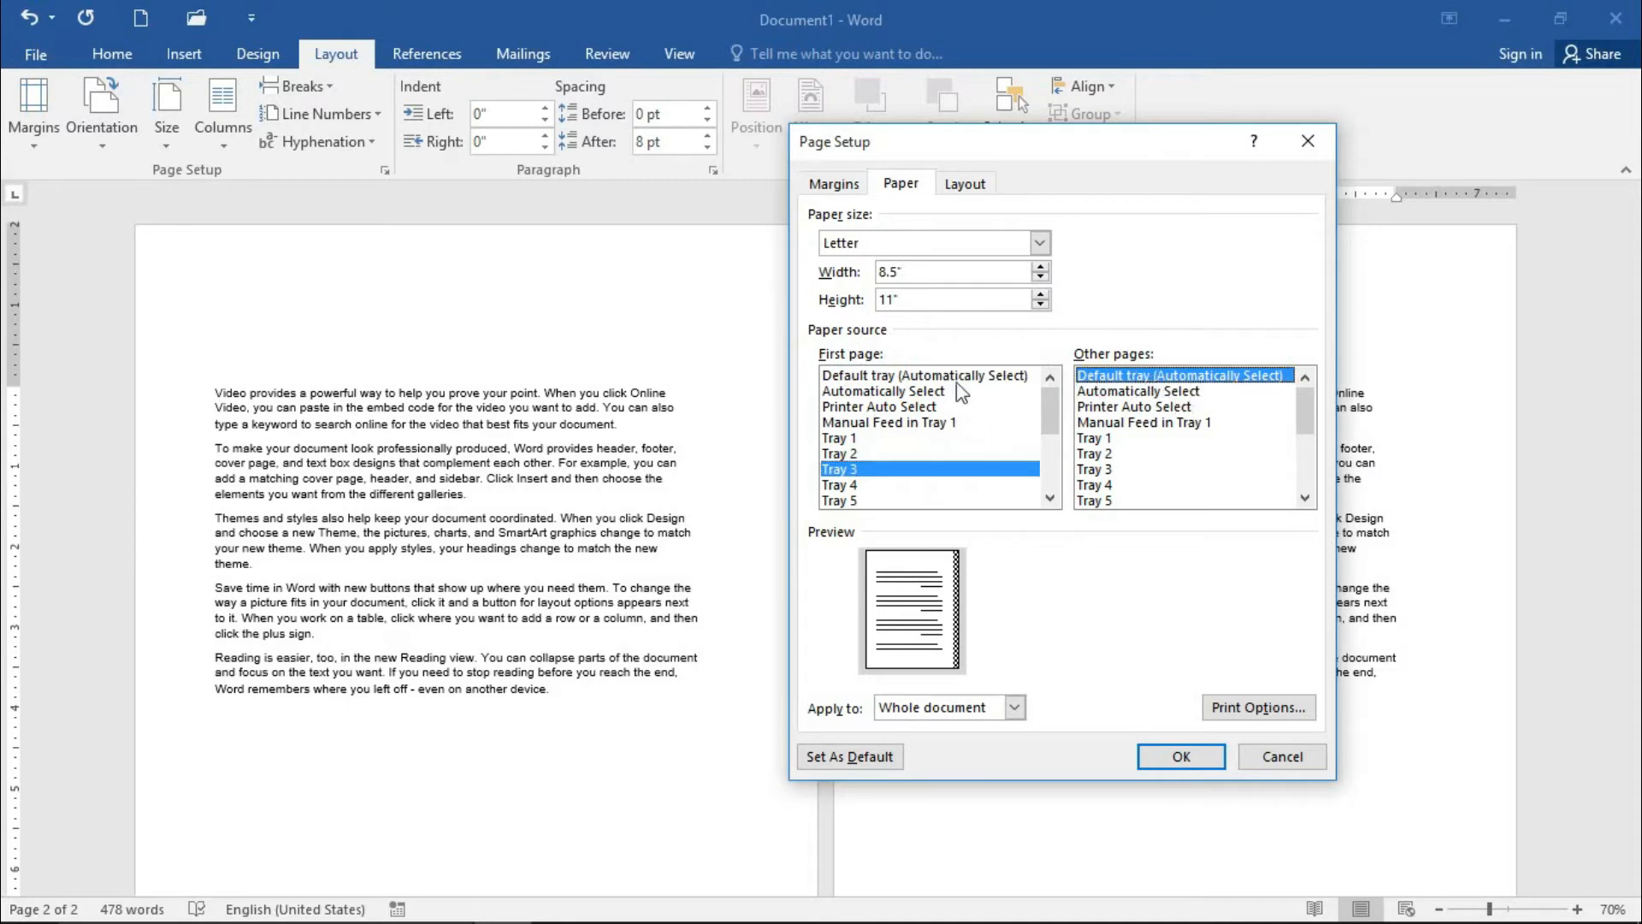
pyautogui.click(891, 377)
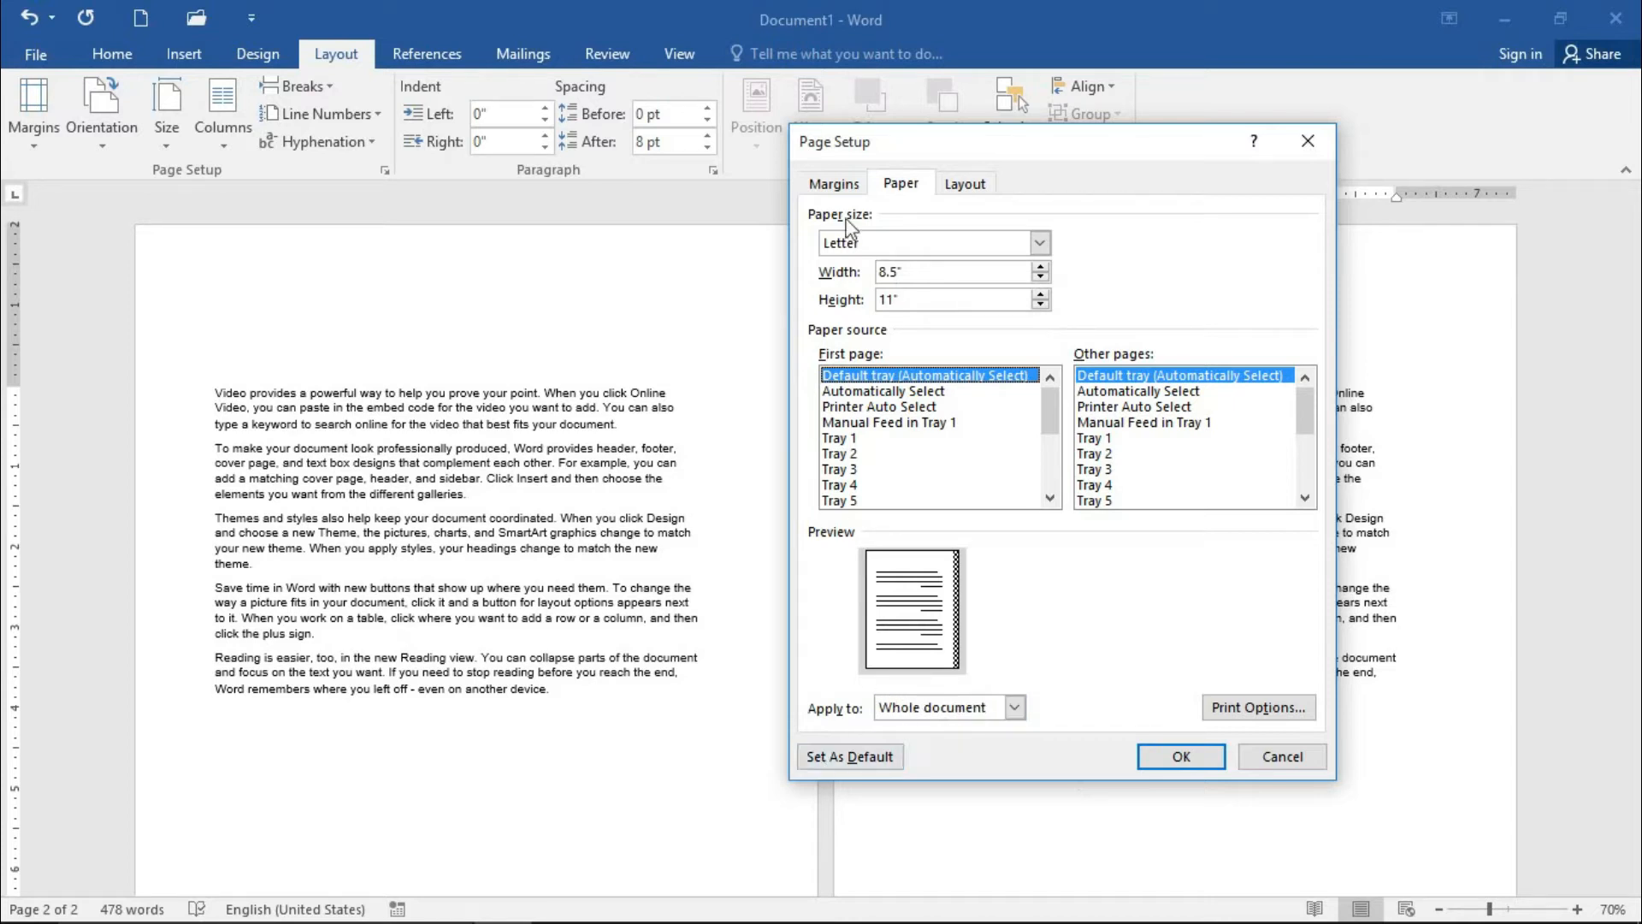
# Try enabling Print hidden text in the print options, turn it off again, and close the page setup
pyautogui.click(1235, 711)
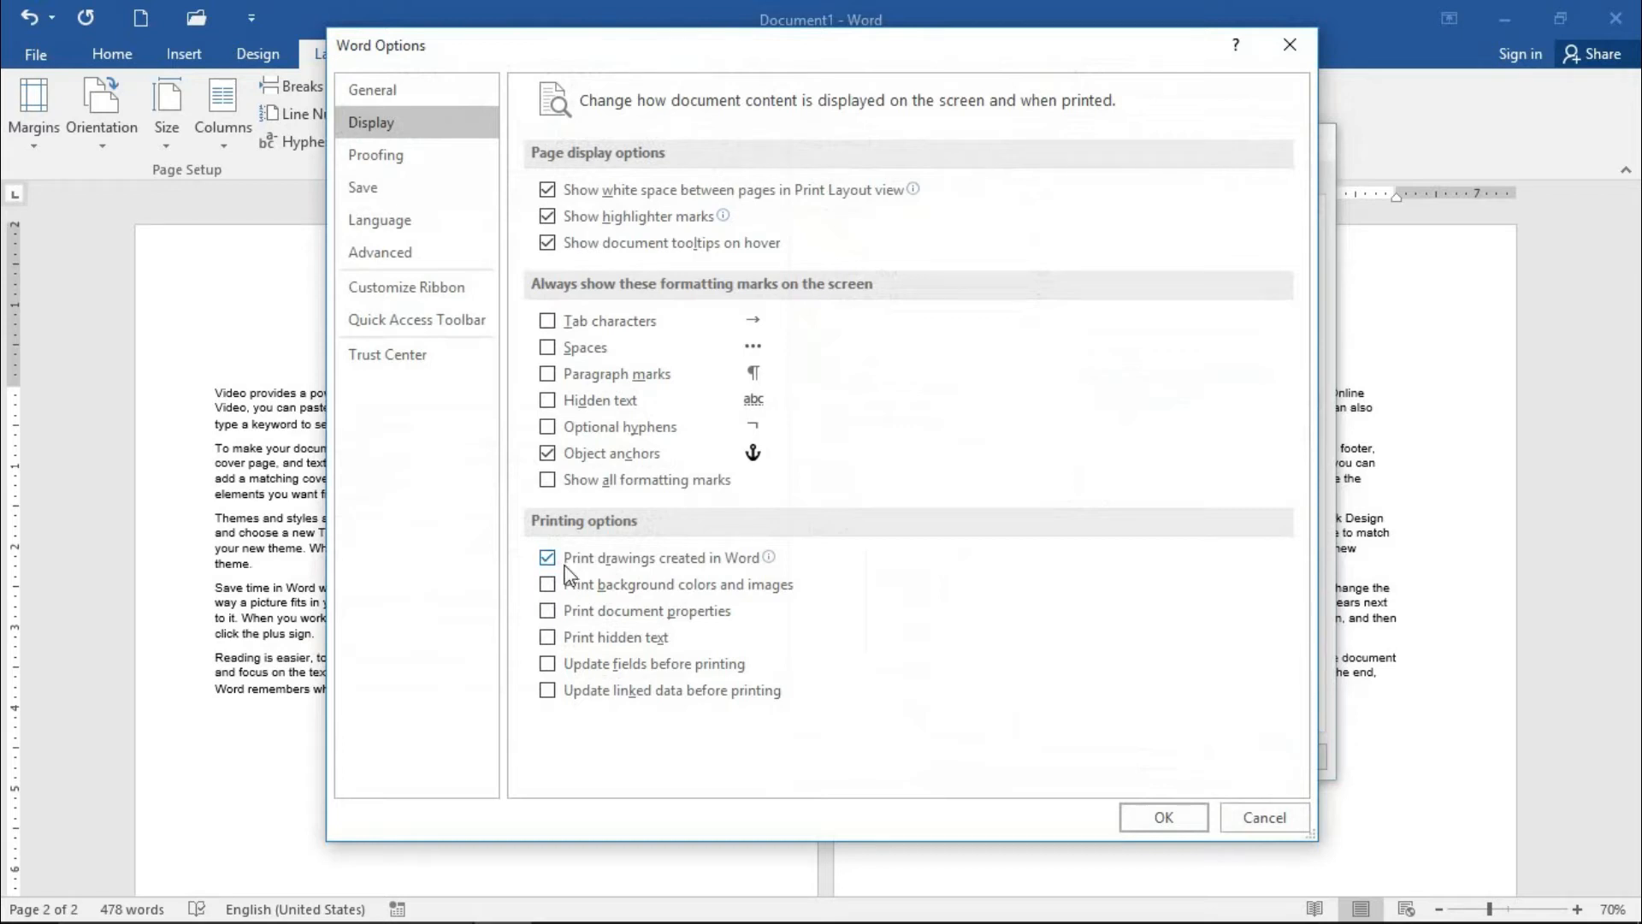
pyautogui.moveTo(566, 563)
pyautogui.click(546, 641)
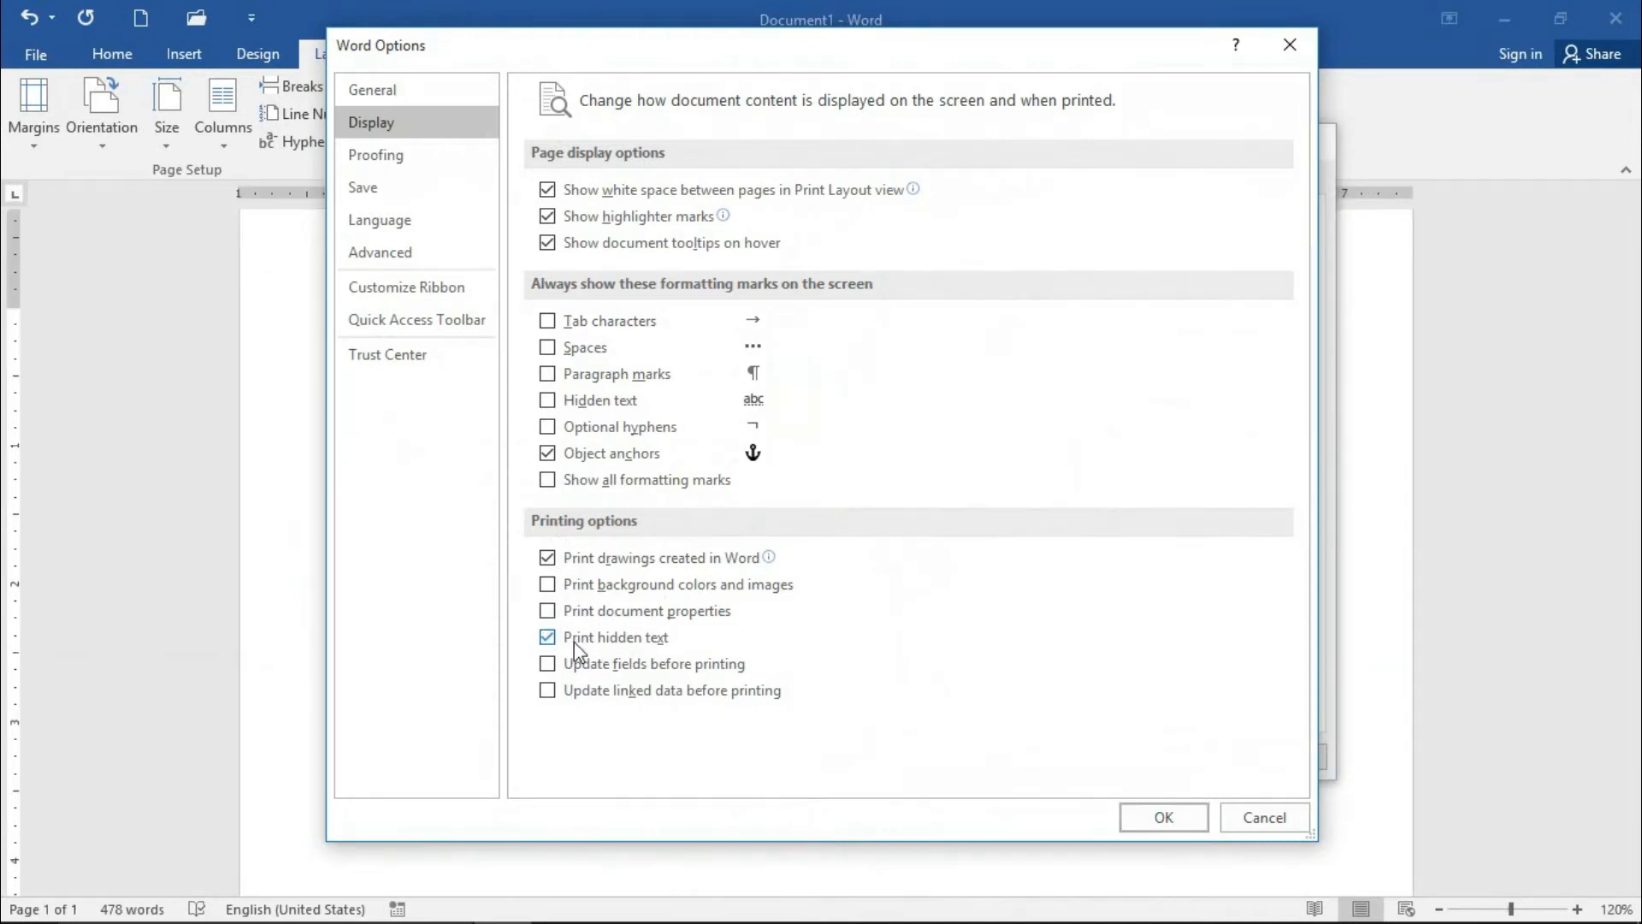
pyautogui.click(548, 640)
pyautogui.click(1164, 817)
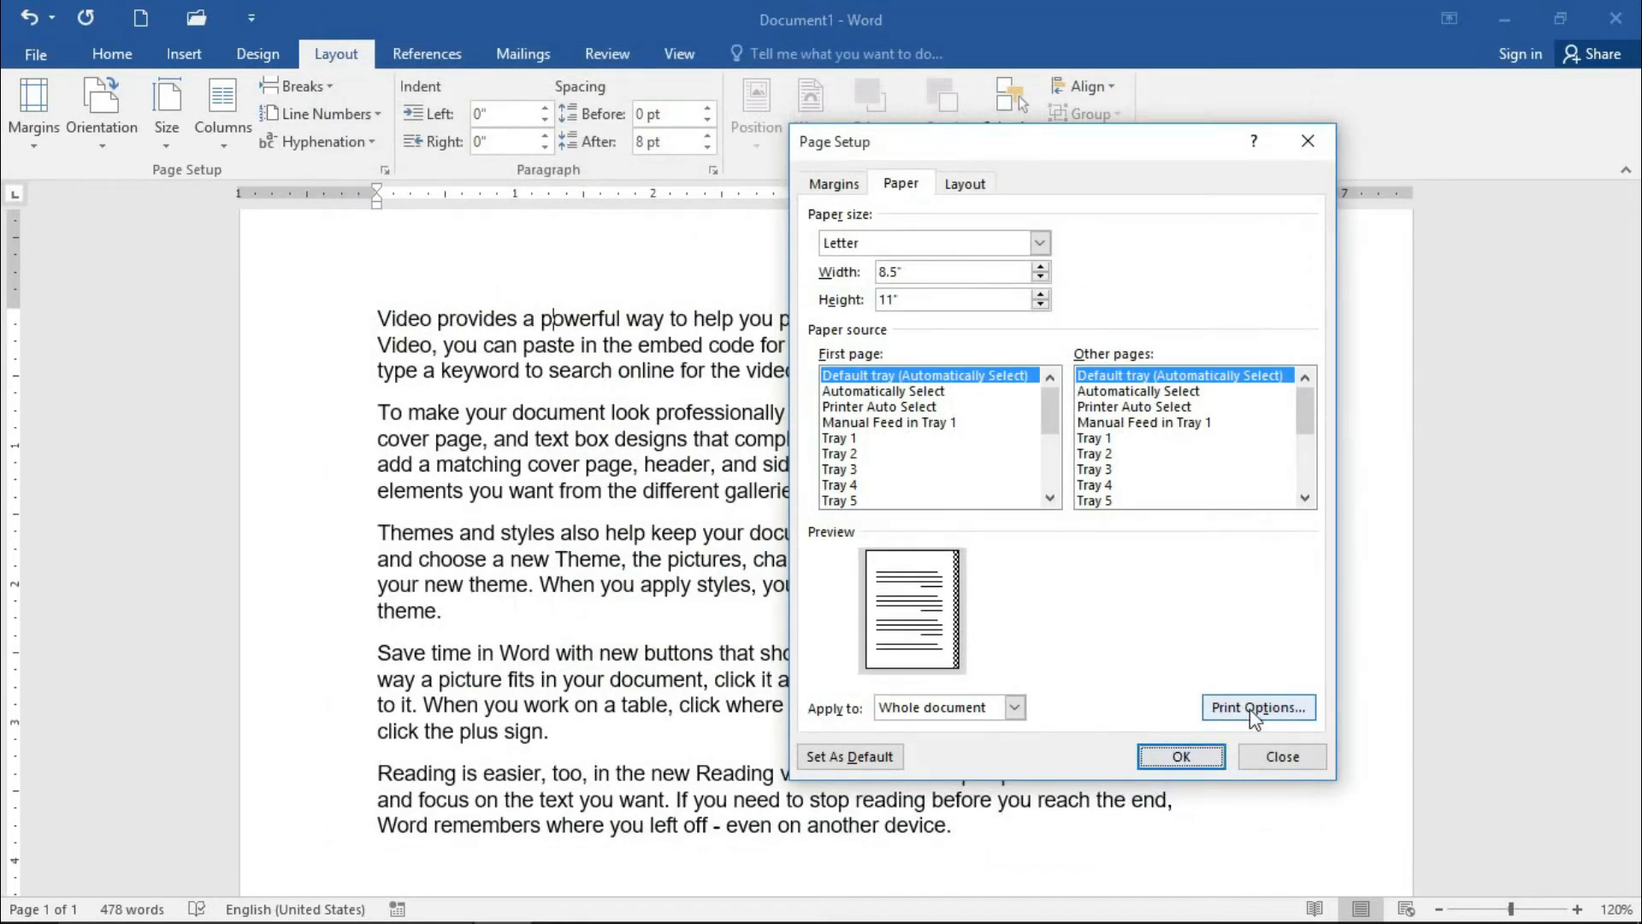
pyautogui.click(1161, 761)
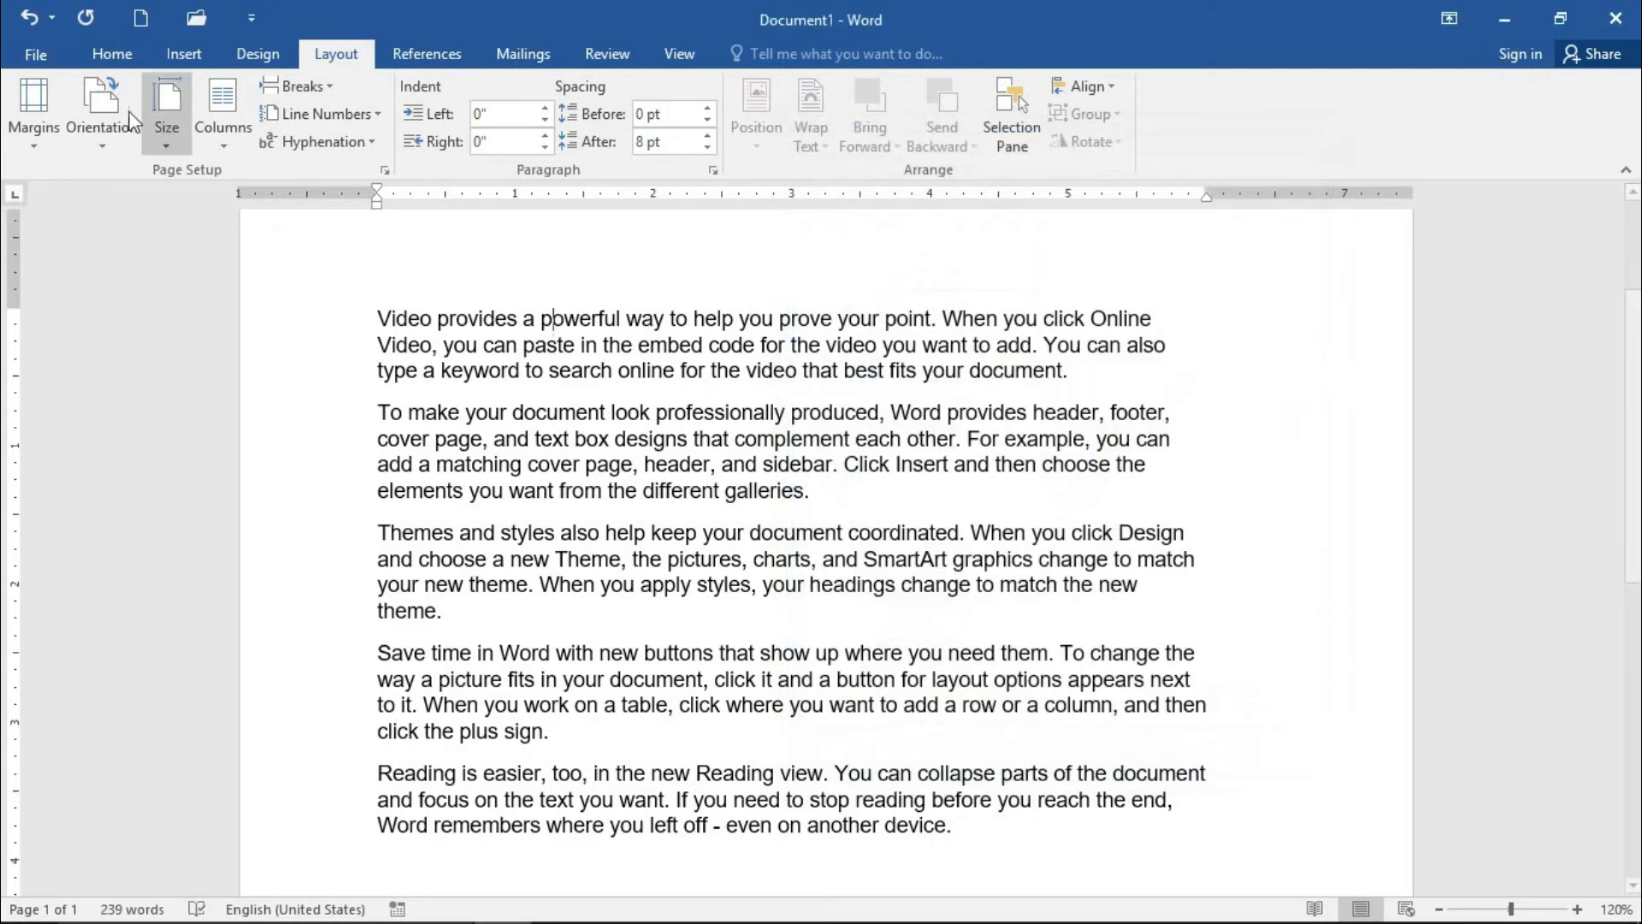
# Review the page setup's section direction options, keeping Left-to-right, and look through the preset paper sizes
pyautogui.click(33, 110)
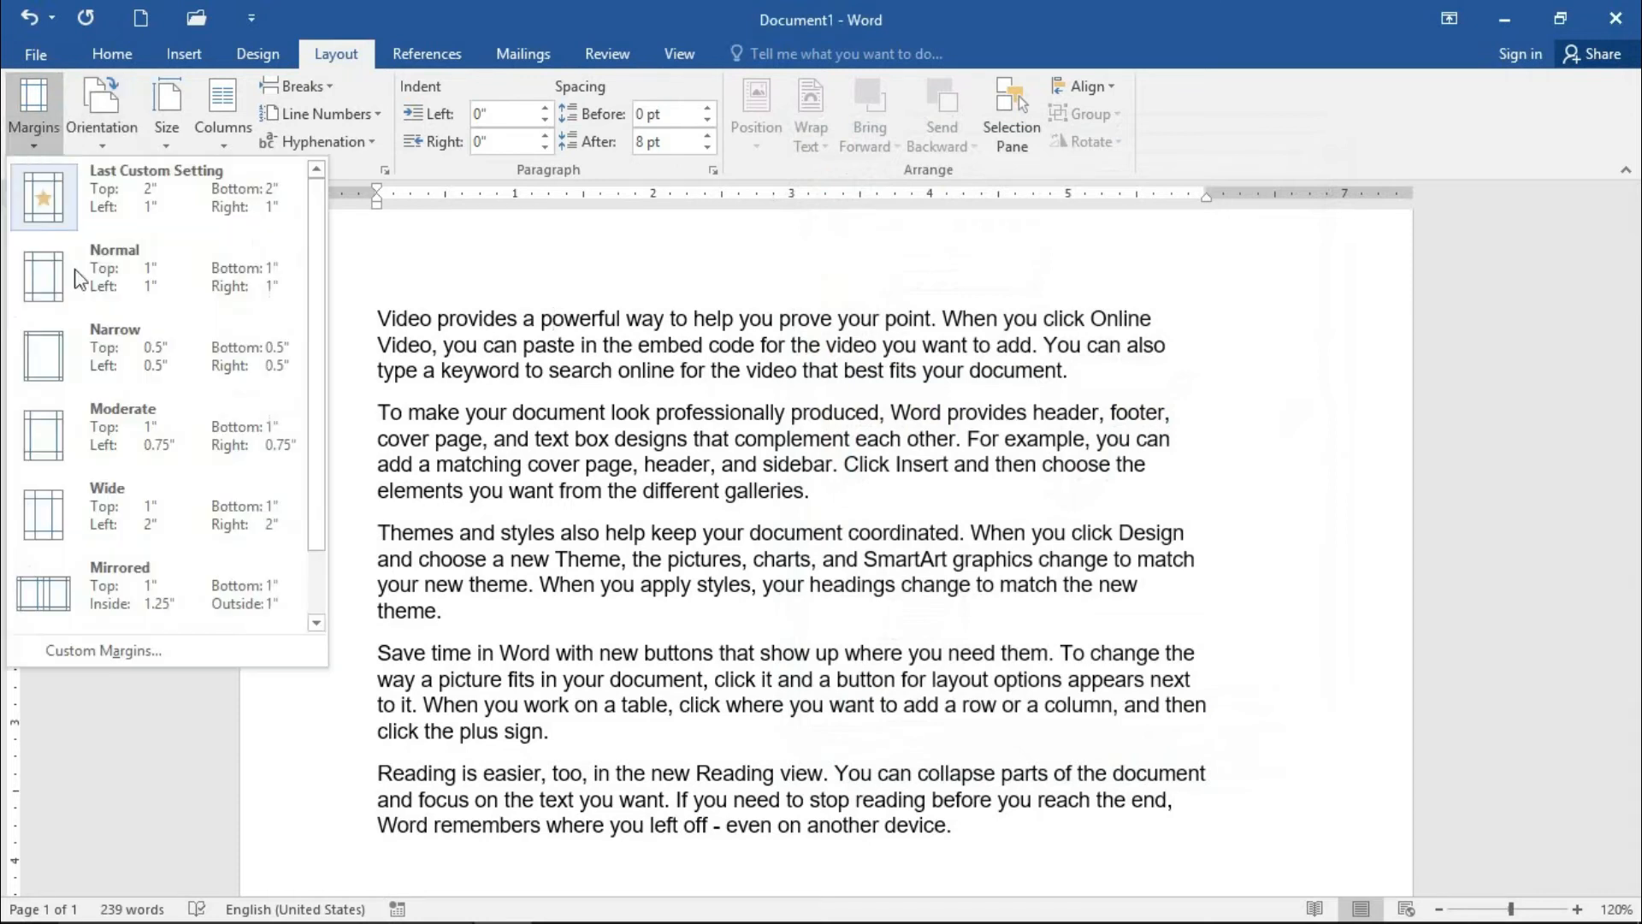
pyautogui.click(118, 660)
pyautogui.click(959, 188)
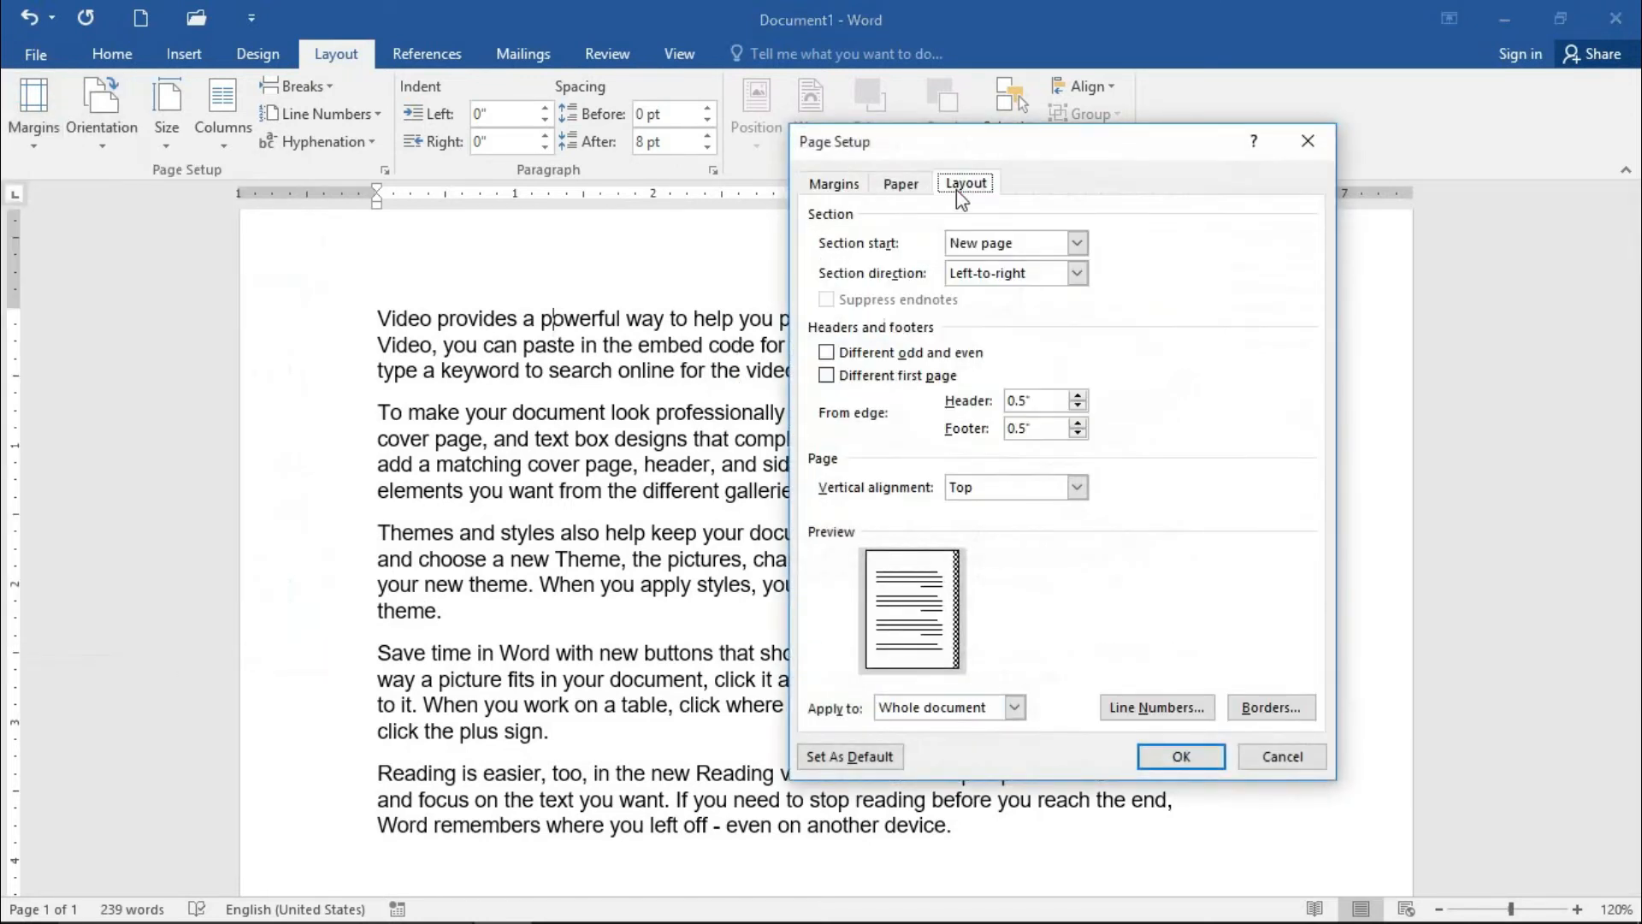
pyautogui.click(1076, 273)
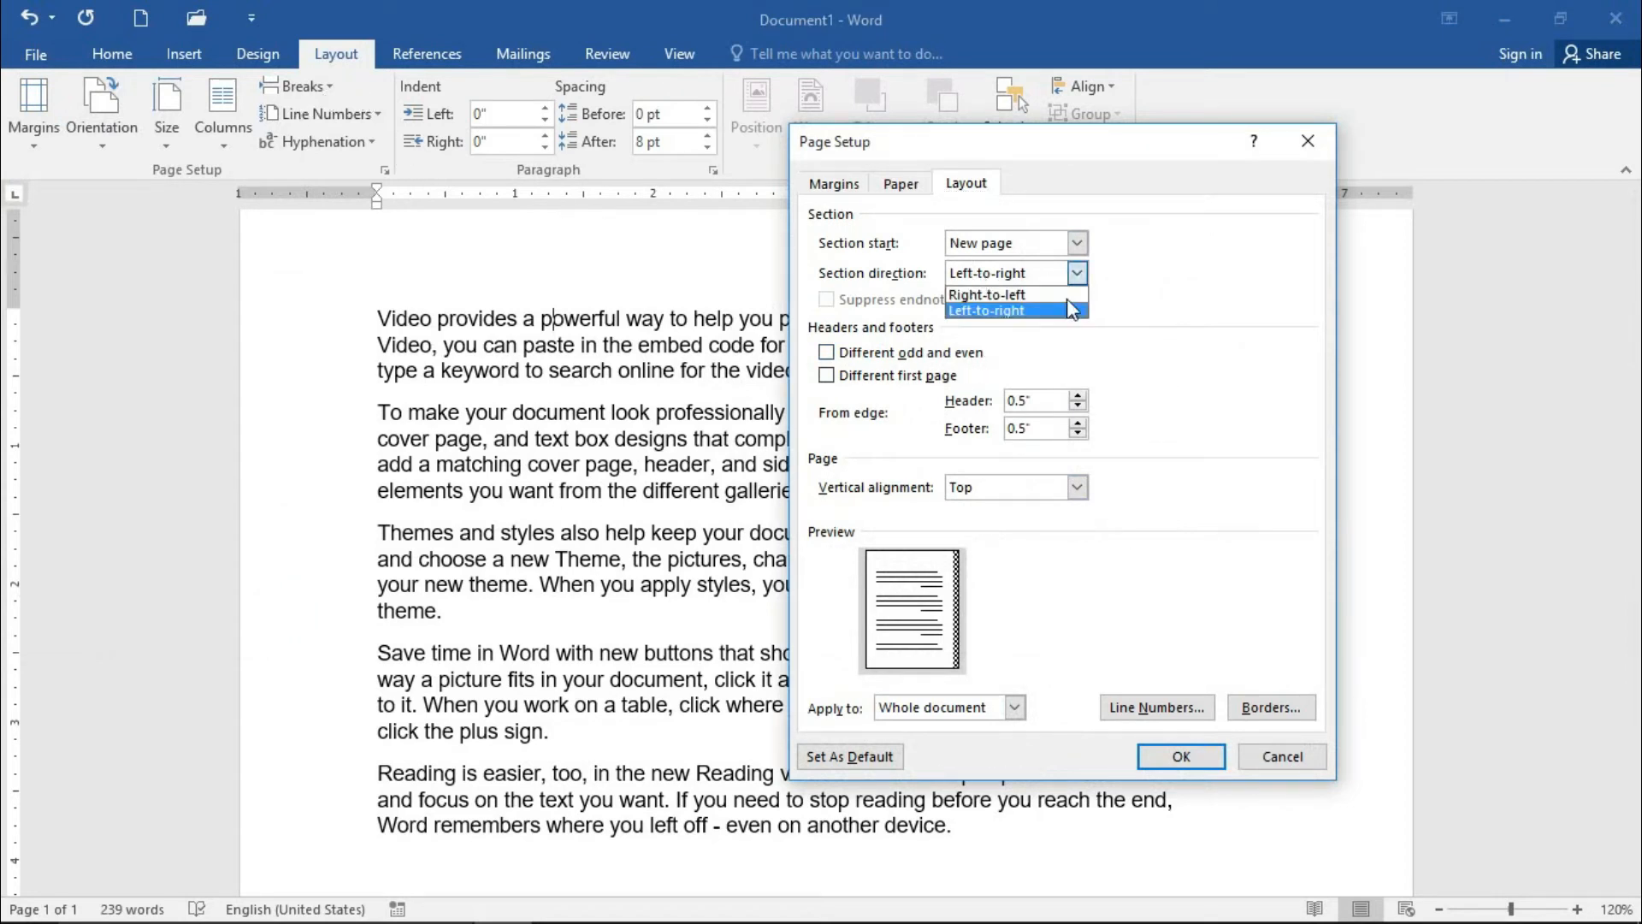
pyautogui.click(1021, 313)
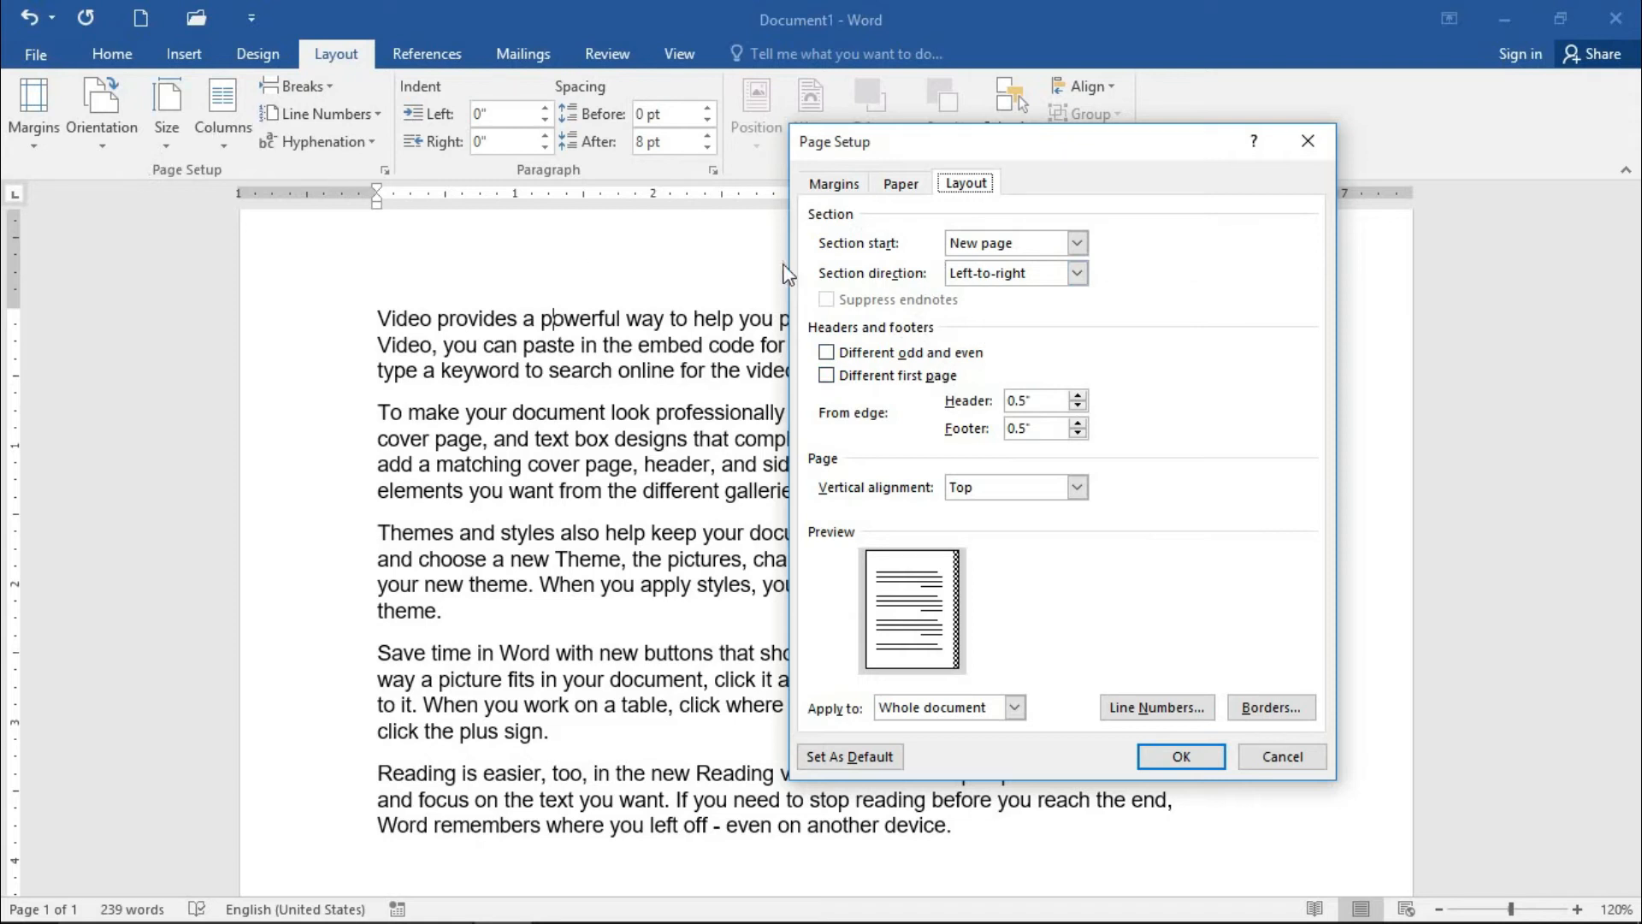
pyautogui.click(1279, 756)
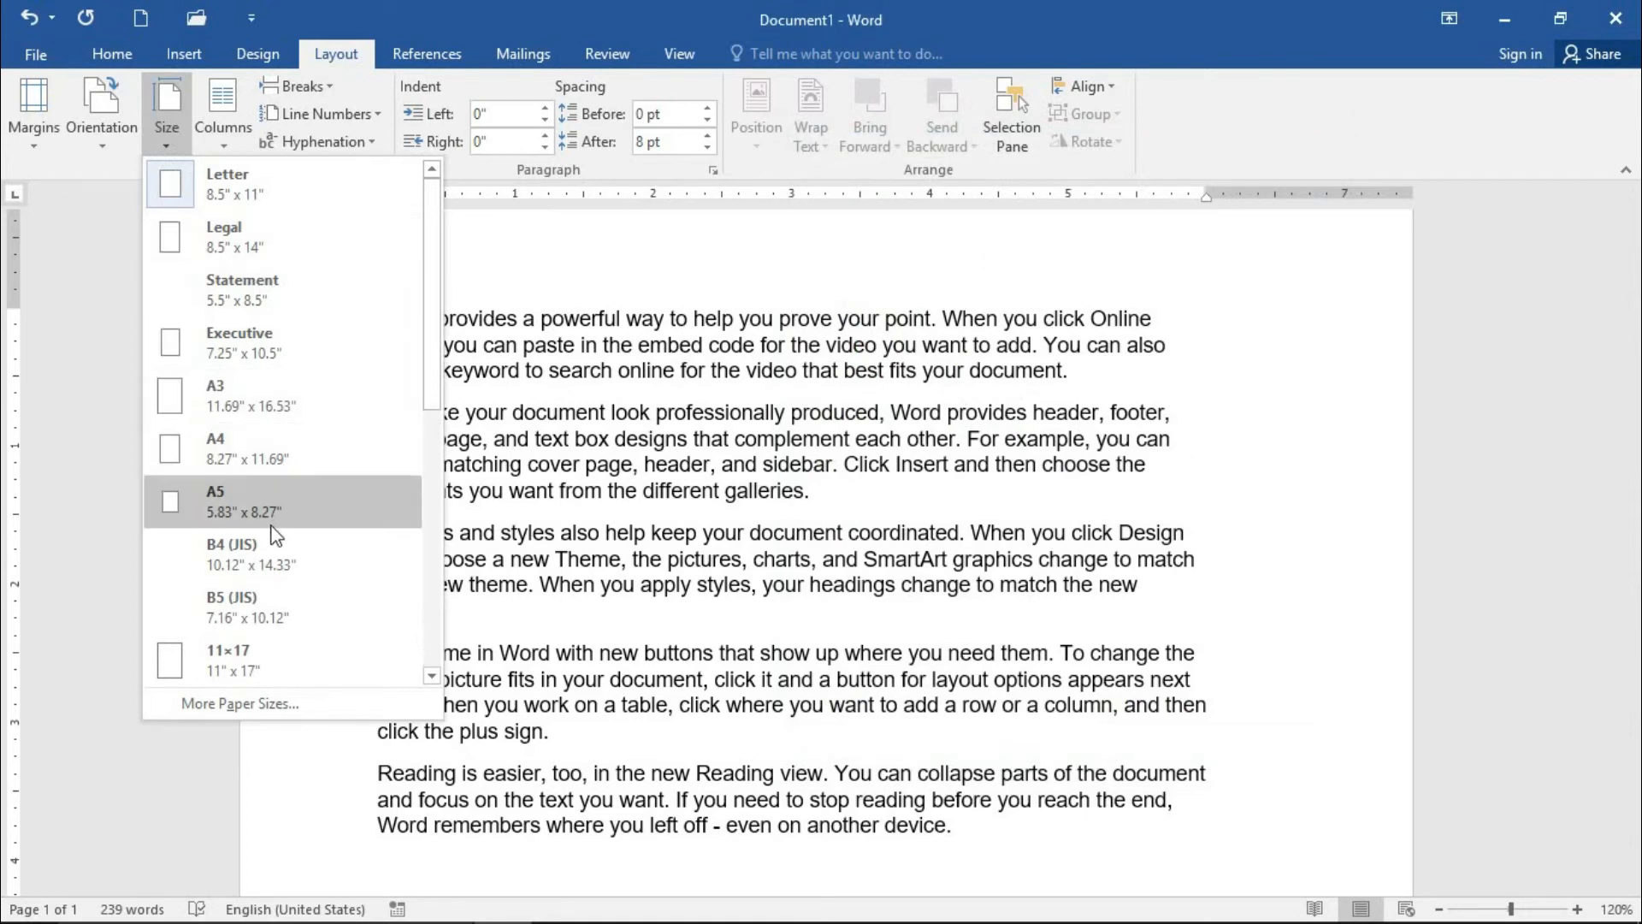
pyautogui.scroll(-4, 284, 510)
pyautogui.scroll(4, 295, 470)
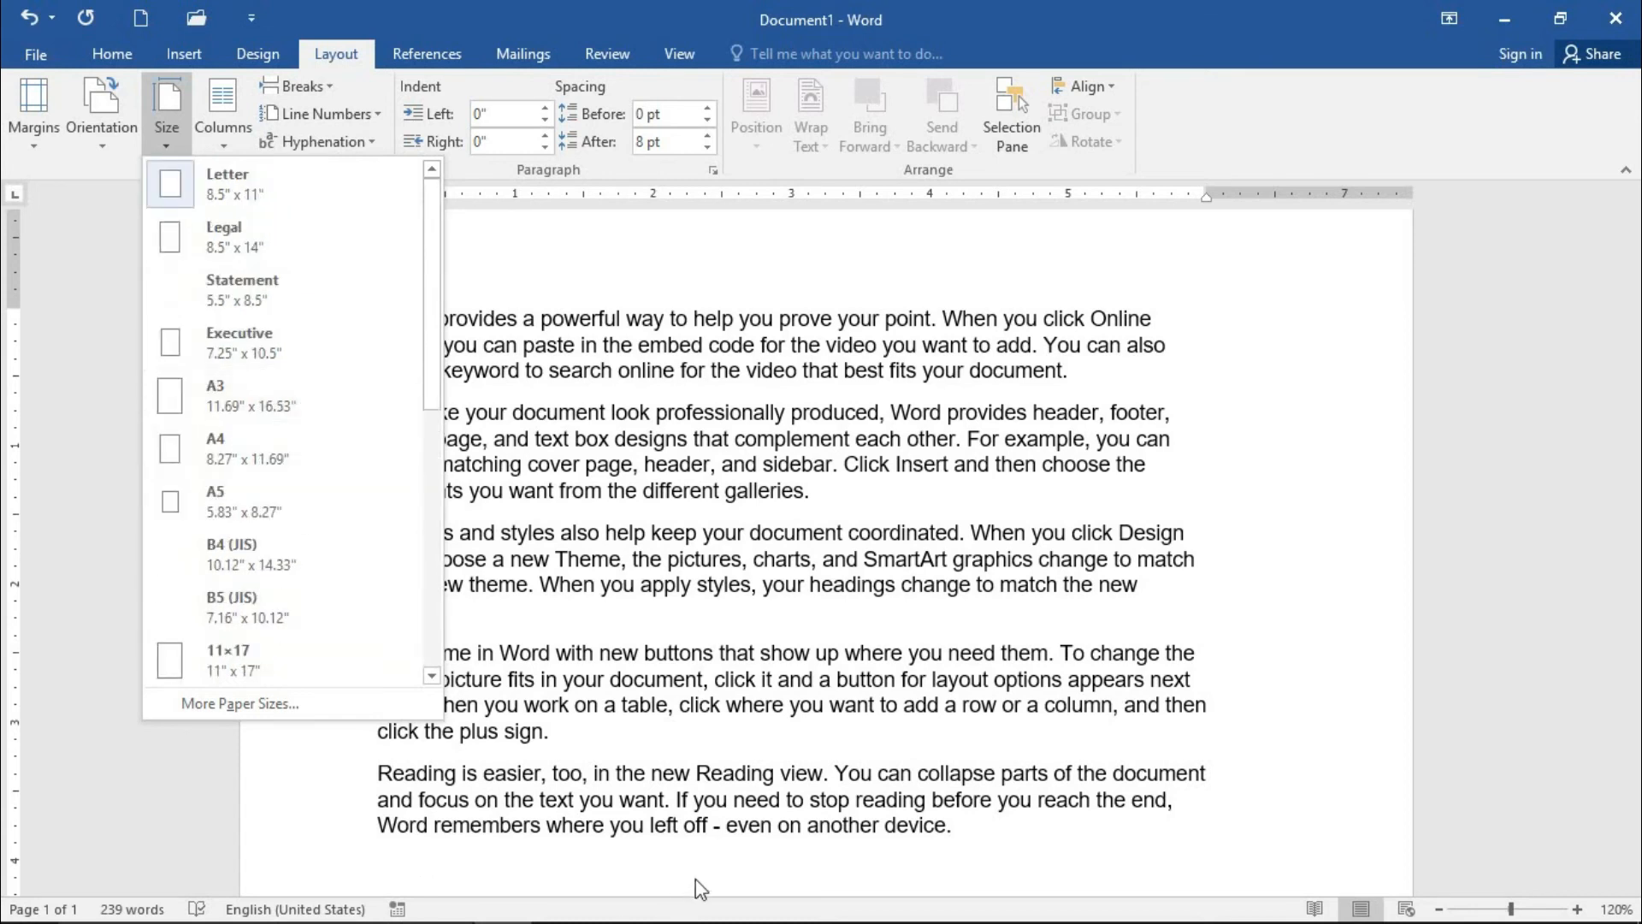
# Open Notepad and write "office work pages." followed by the list 1. letter, 2.egal pages, 3.A3, 4.A4, 5.A5
pyautogui.press('super')
pyautogui.write('n')
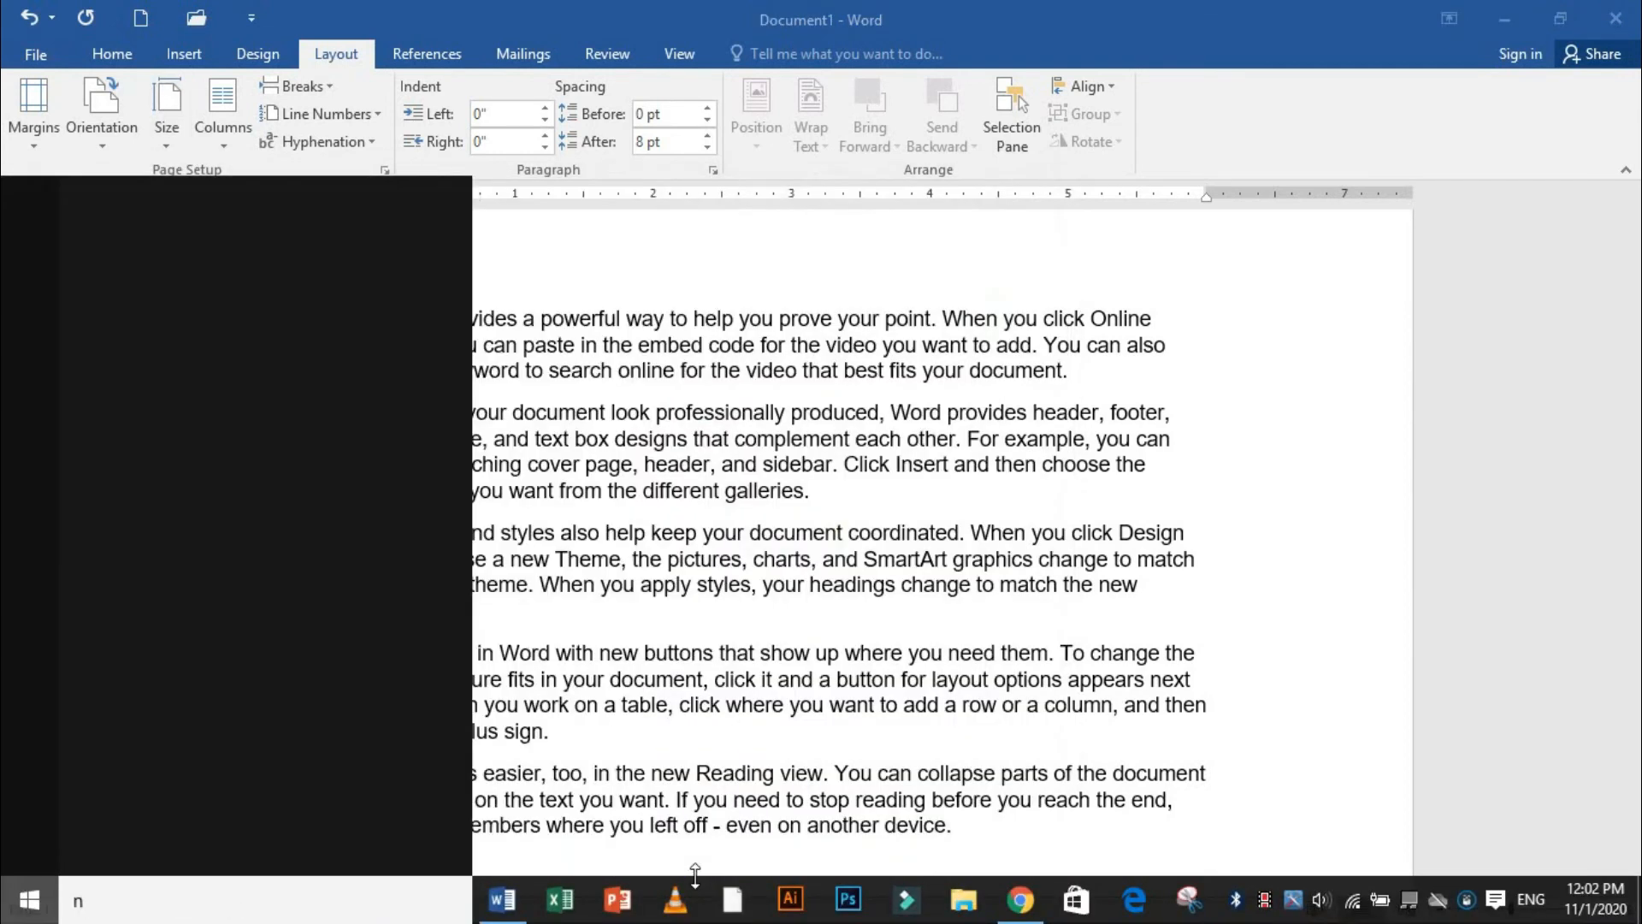
pyautogui.write('ote')
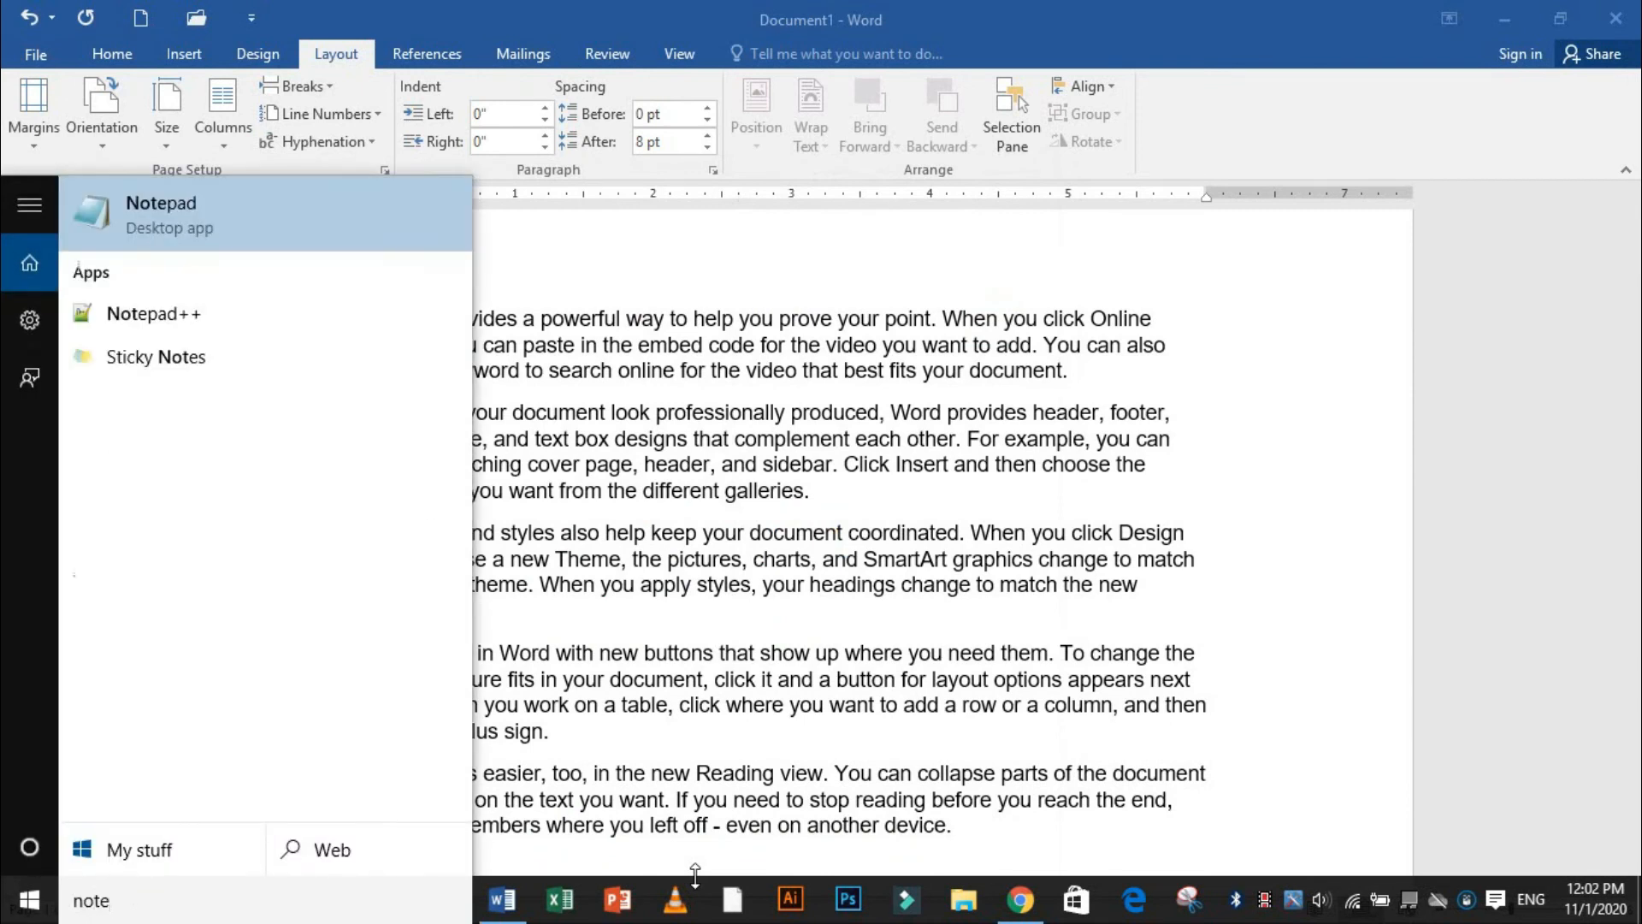
pyautogui.press('Return')
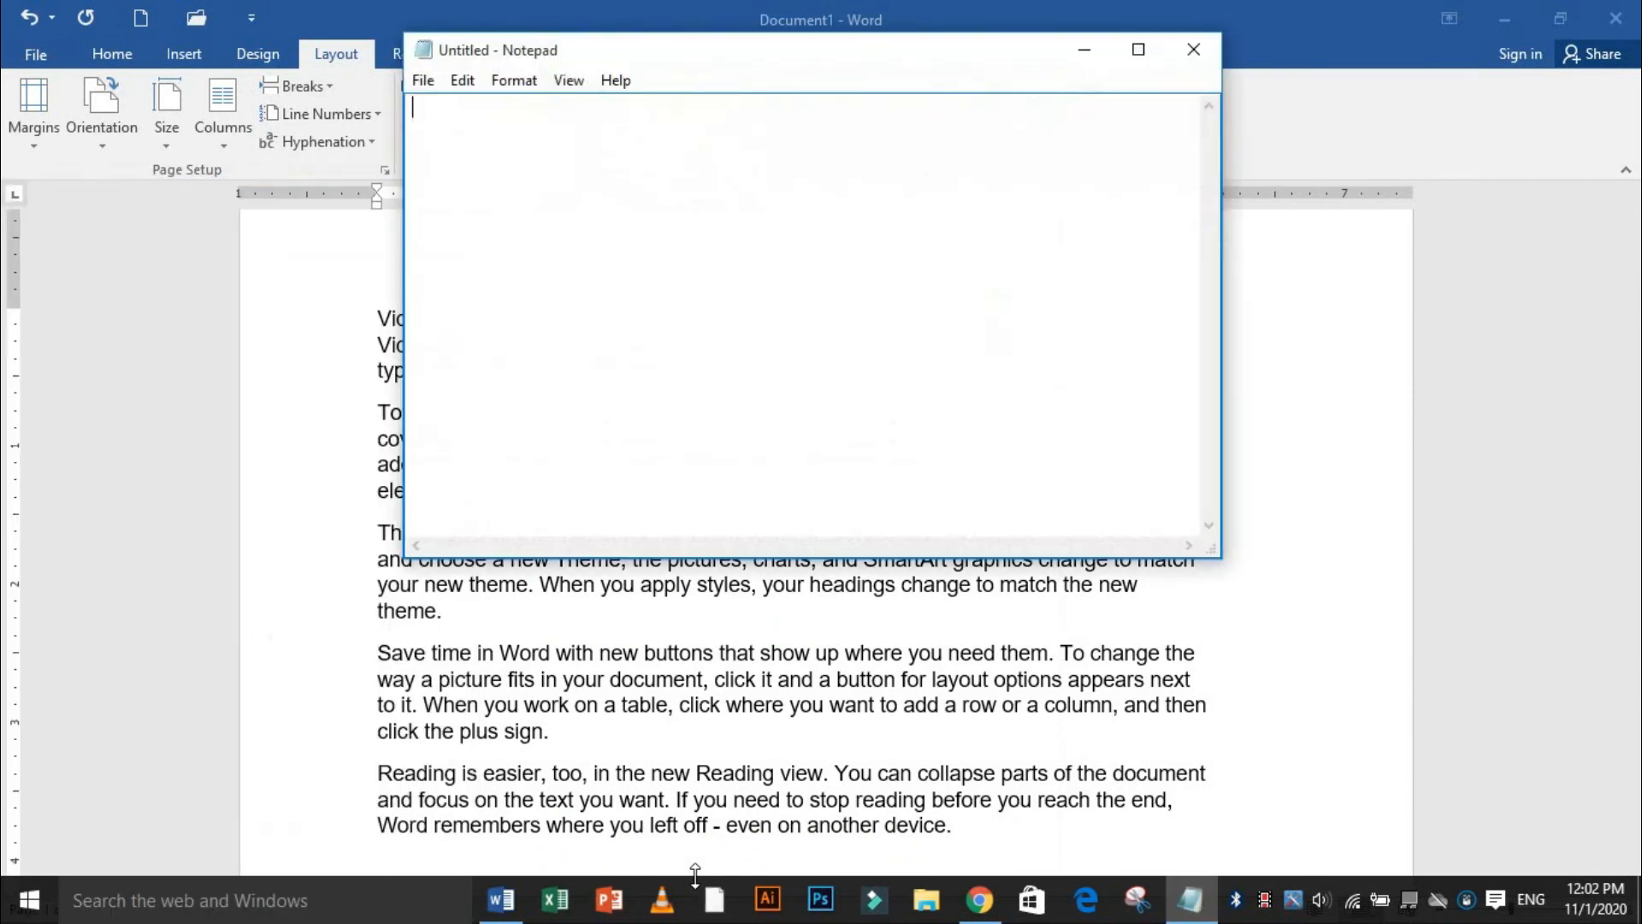
pyautogui.write('office work page')
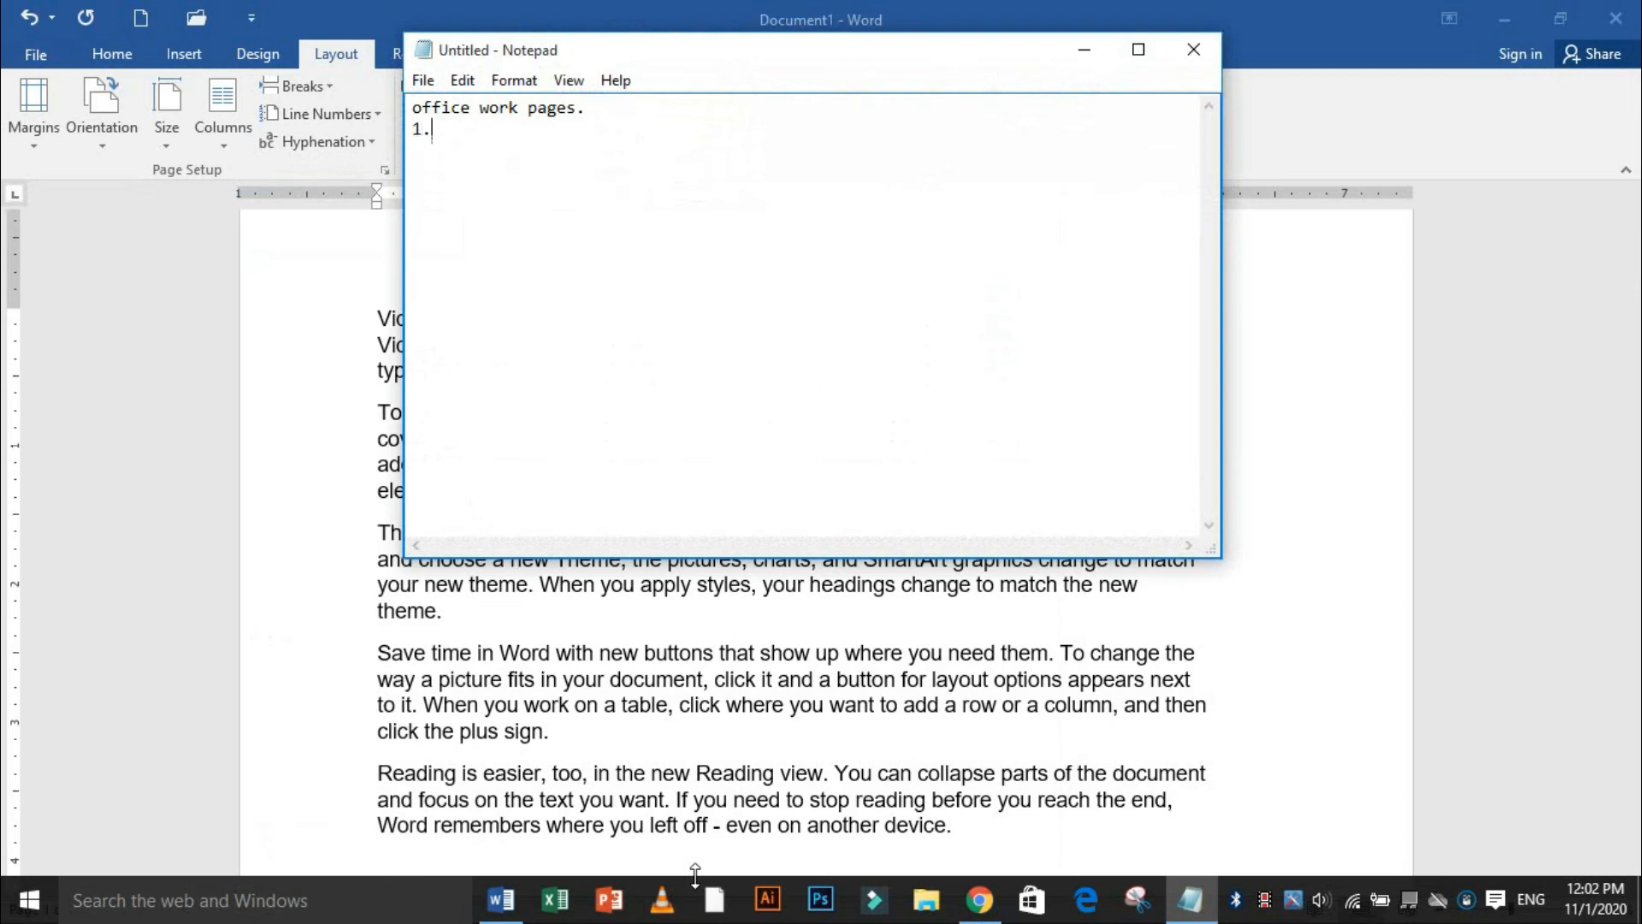
pyautogui.write('s. 1. letter')
pyautogui.write('2.egal pages')
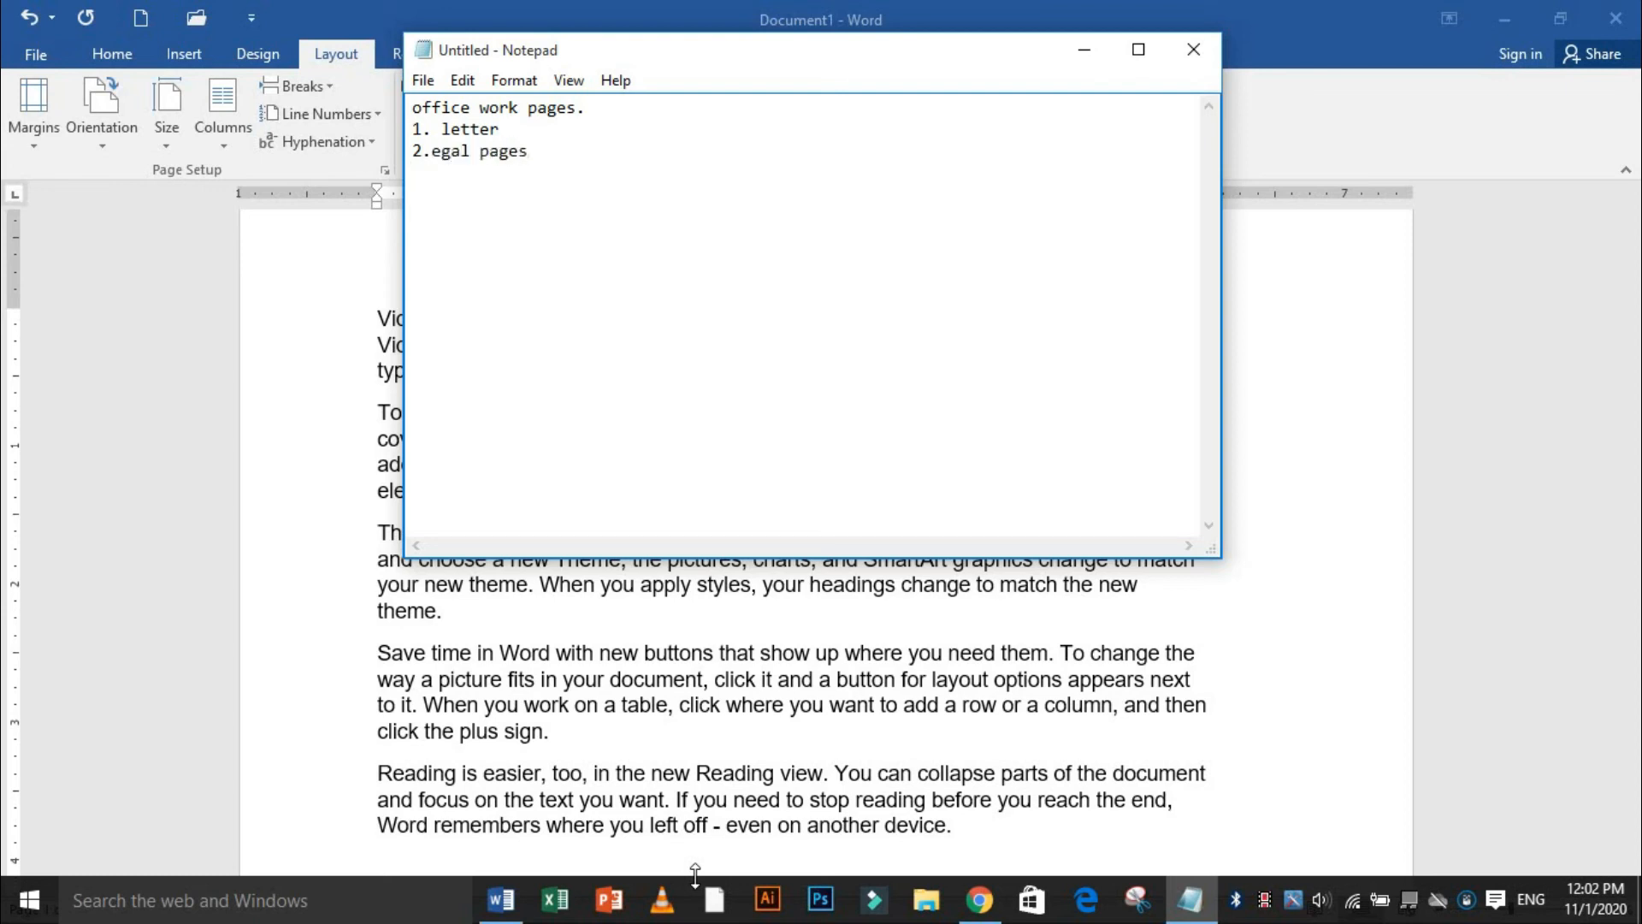
pyautogui.write(' 3.a]')
pyautogui.press('BackSpace')
pyautogui.write('5.A5')
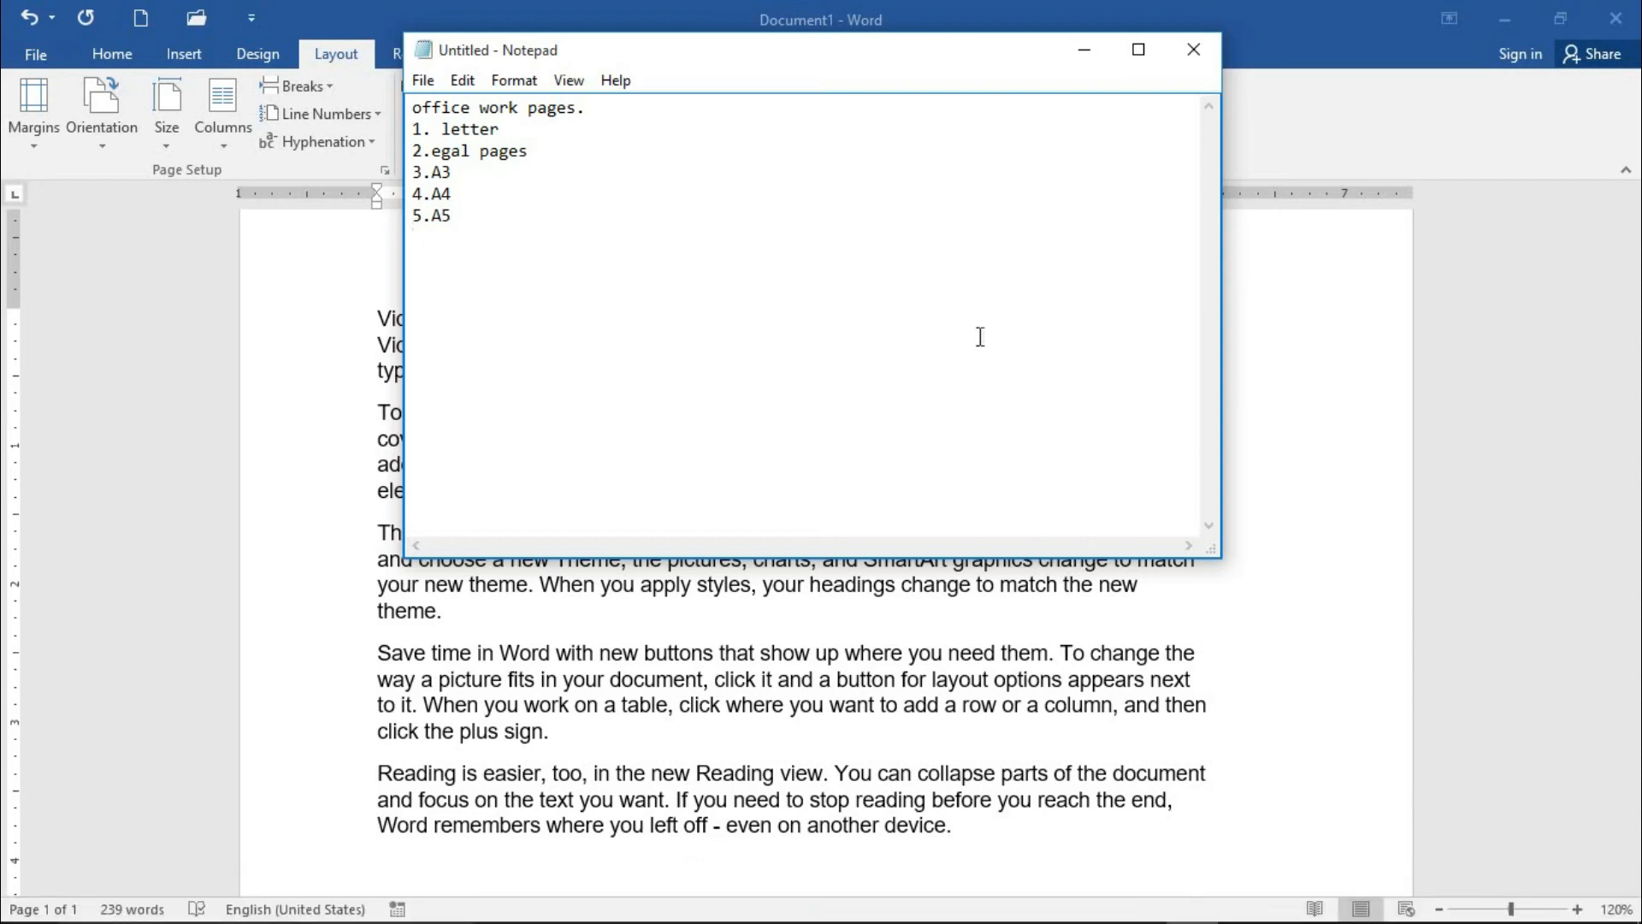
# Highlight the page list in Notepad and close the note without saving it
pyautogui.moveTo(451, 215); pyautogui.dragTo(409, 105)
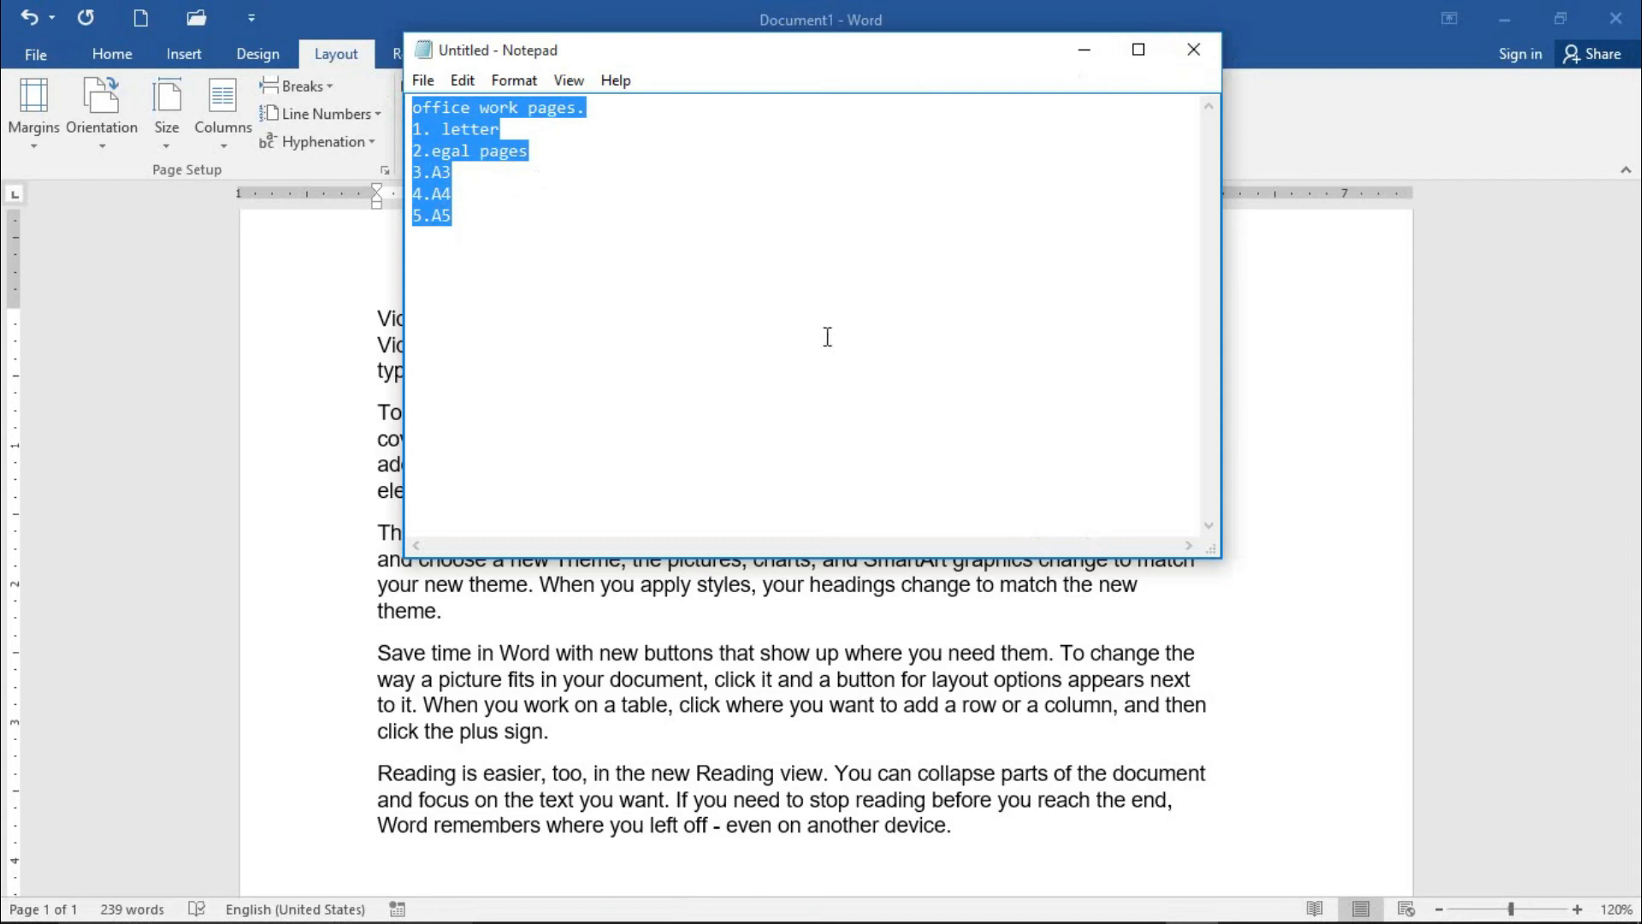
pyautogui.click(502, 246)
pyautogui.moveTo(502, 246); pyautogui.dragTo(395, 75)
pyautogui.click(458, 241)
pyautogui.moveTo(414, 99); pyautogui.dragTo(597, 211)
pyautogui.doubleClick(596, 211)
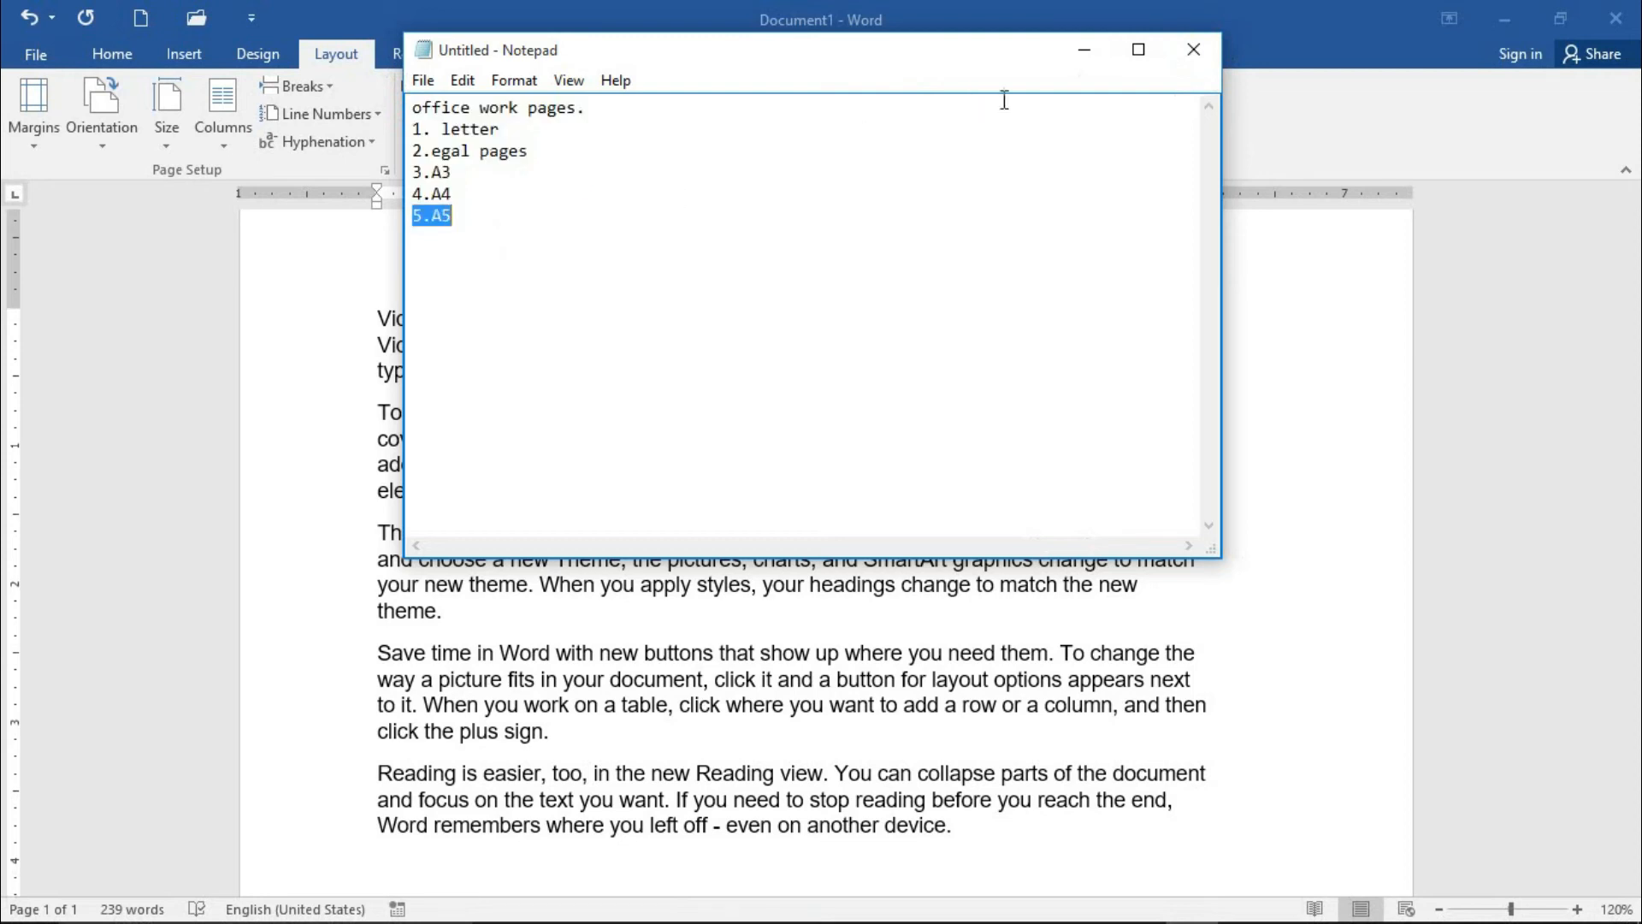
pyautogui.click(1188, 57)
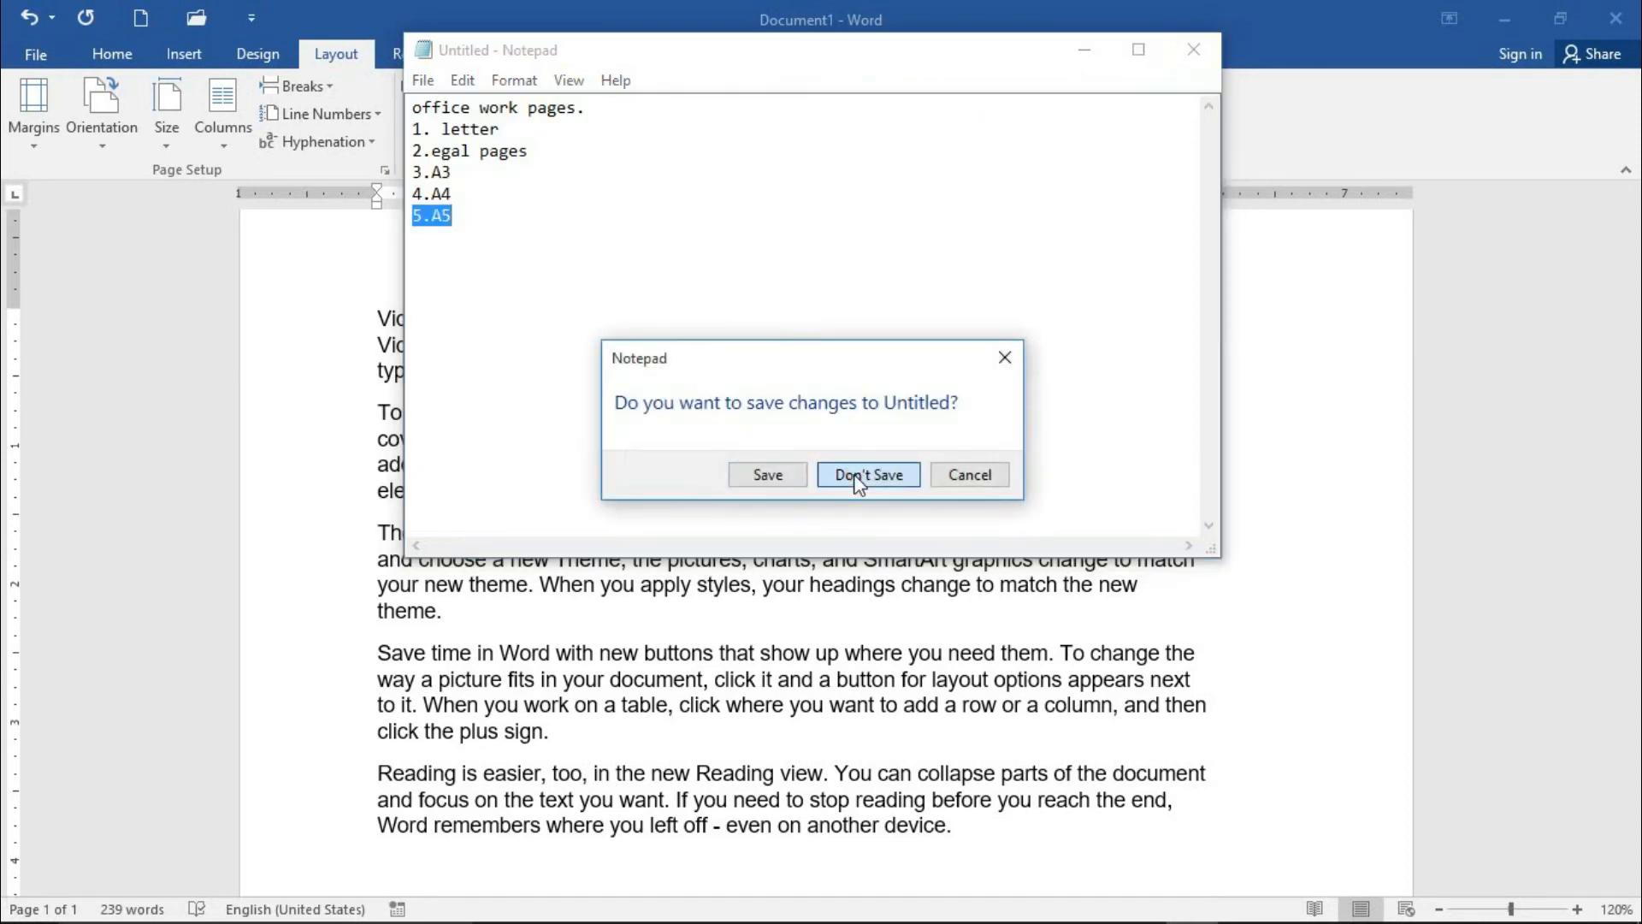
pyautogui.click(869, 473)
# Look through the preset paper sizes again without choosing a different one
pyautogui.click(166, 111)
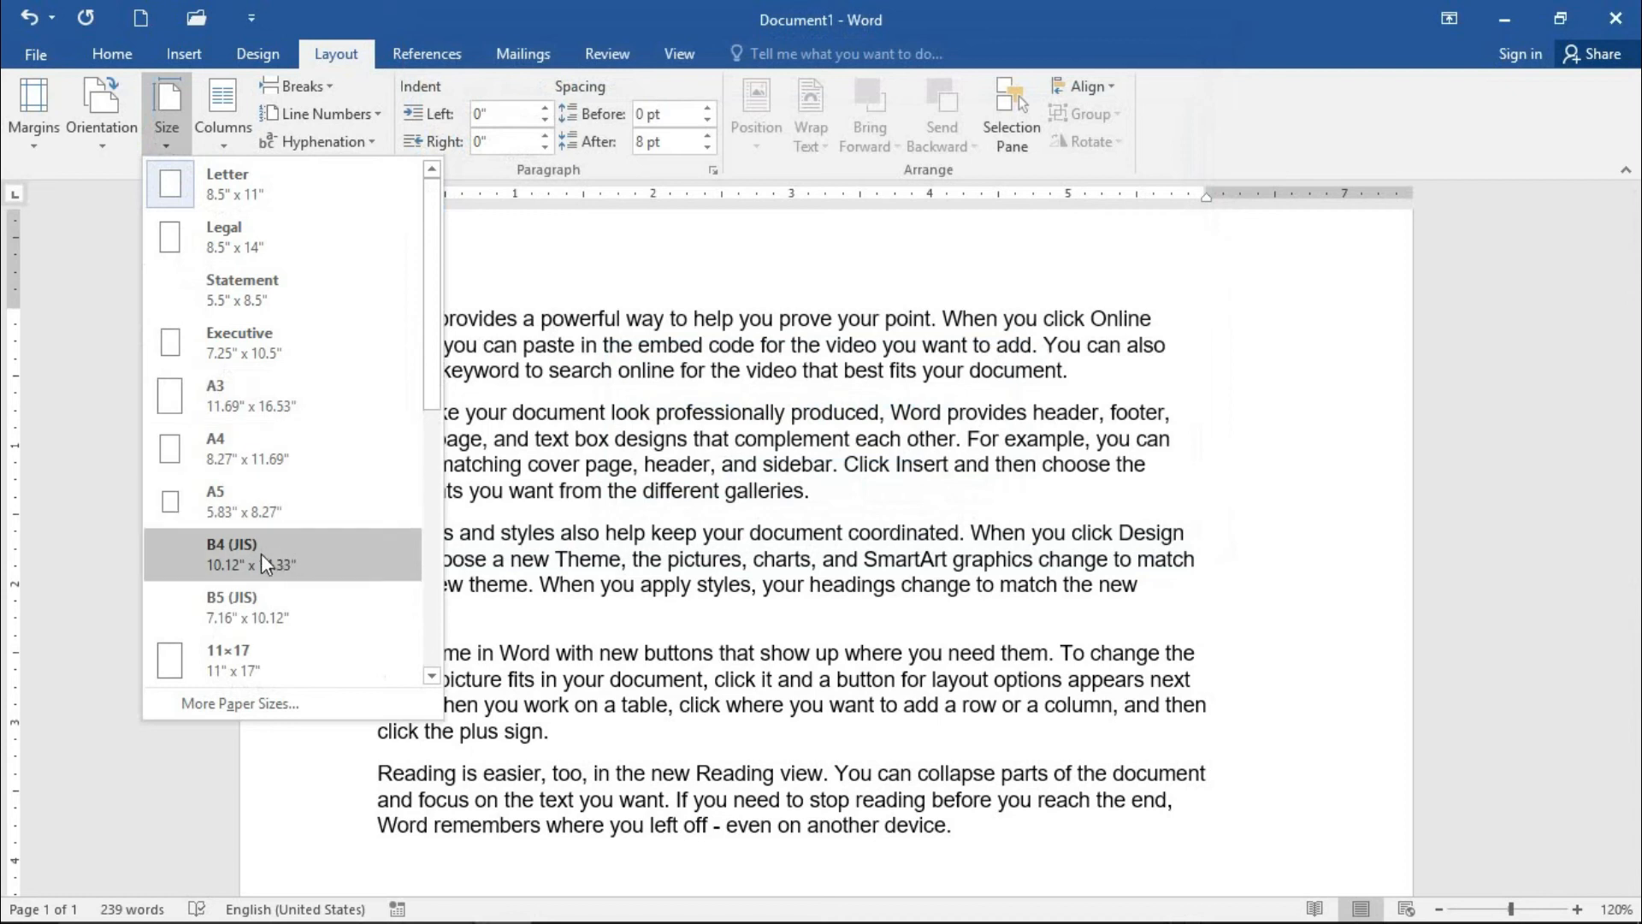
pyautogui.scroll(-1, 260, 552)
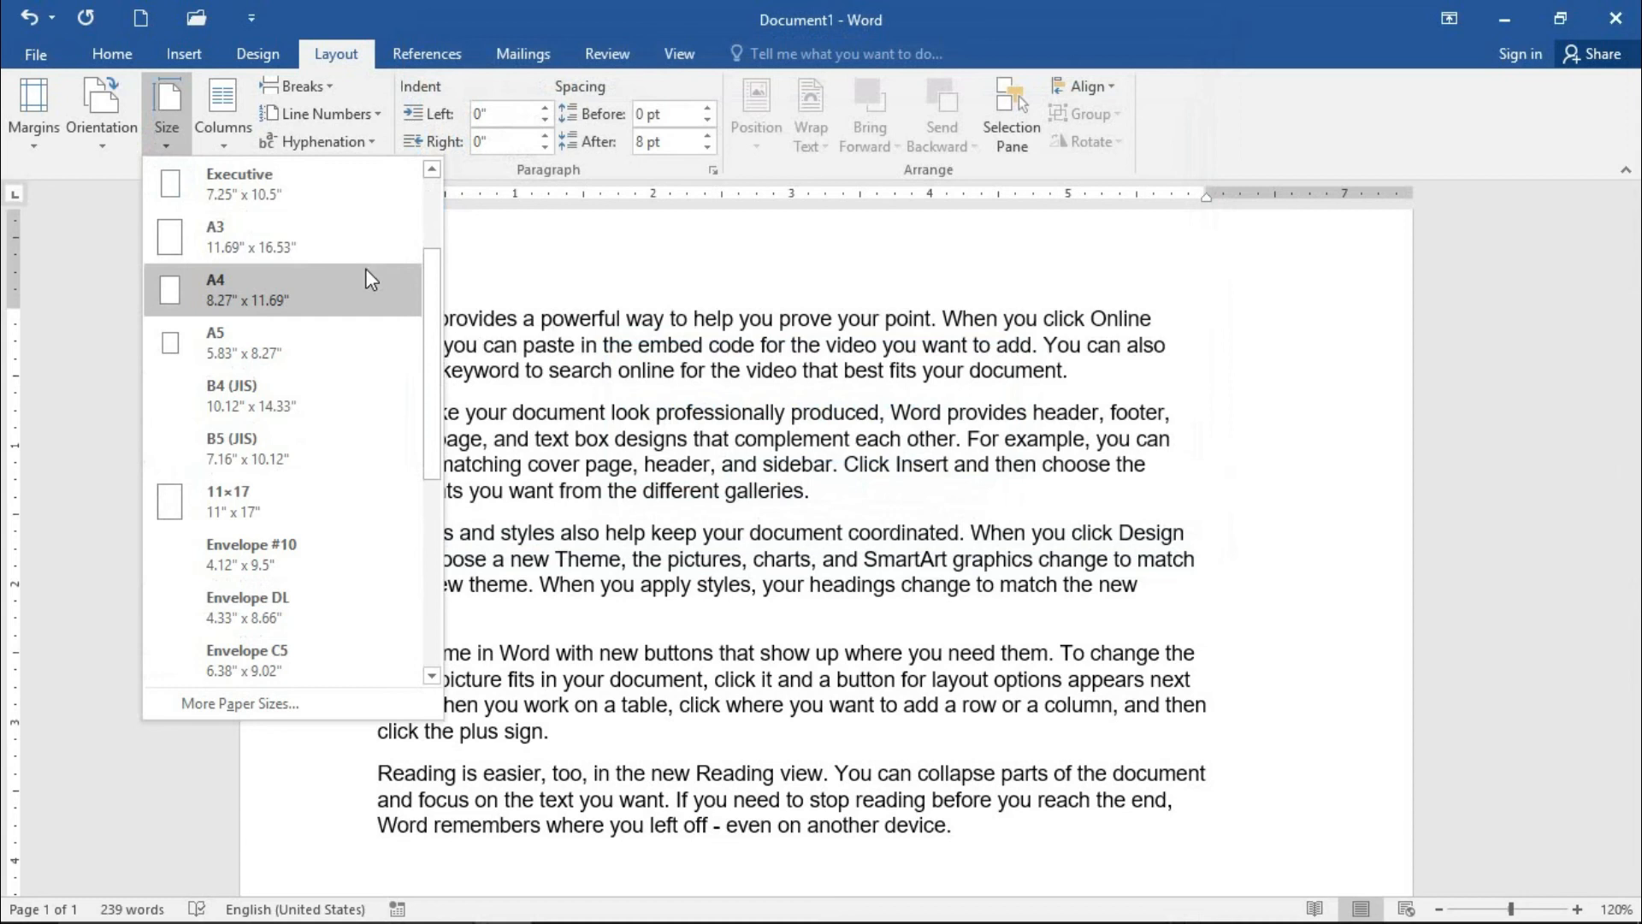
pyautogui.click(602, 422)
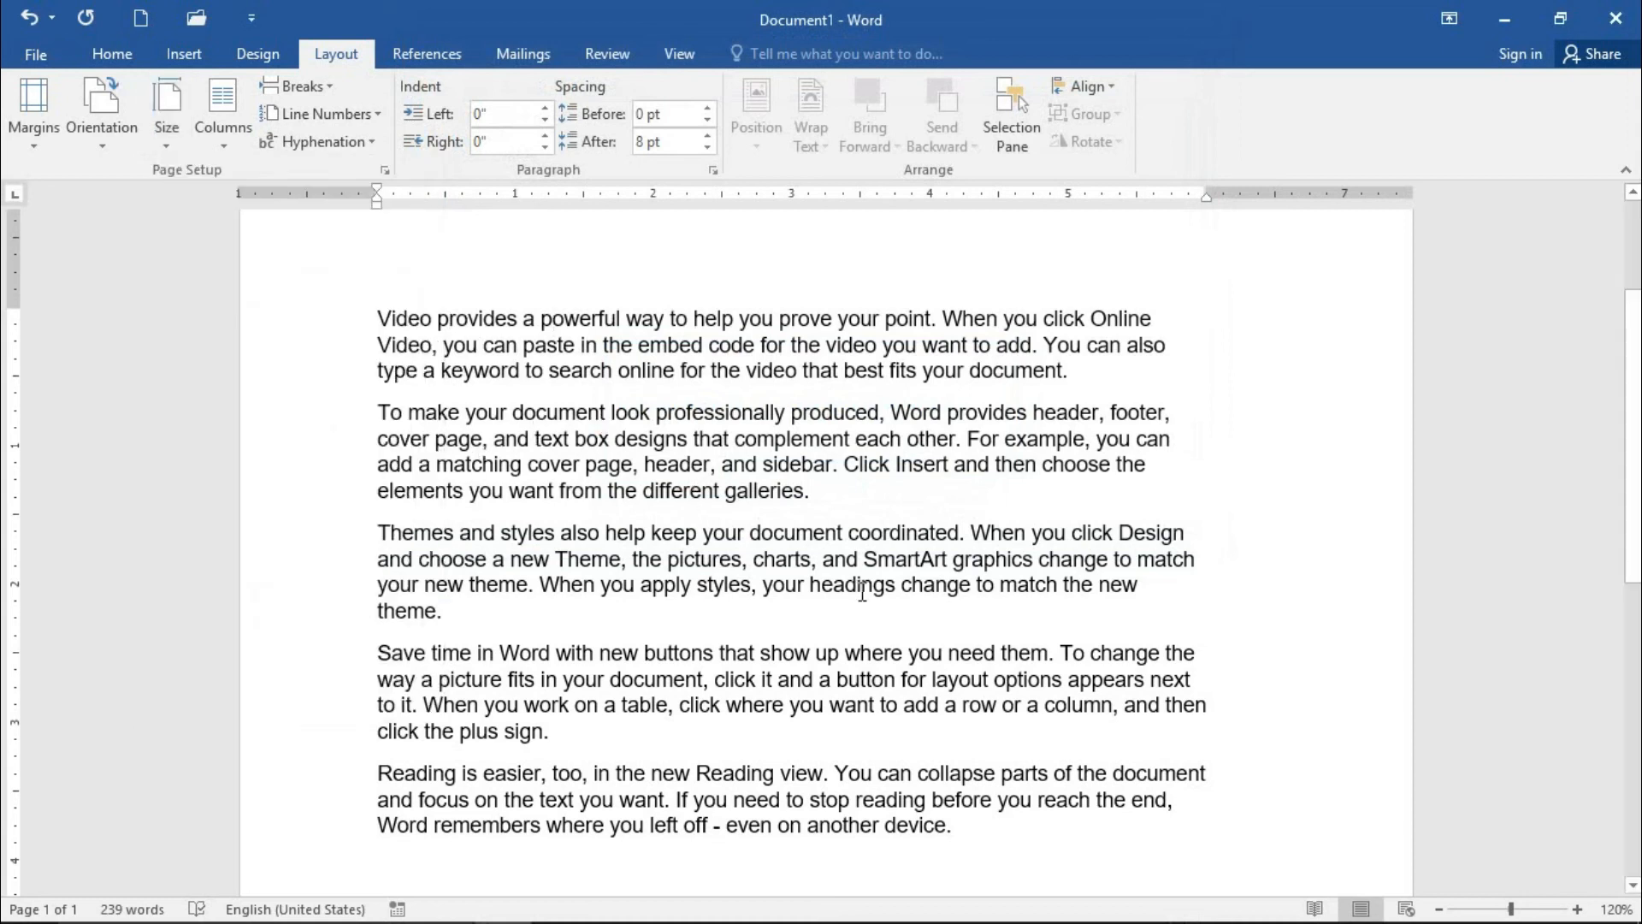
# Insert a page break after the "p" of "powerful" in the first paragraph
pyautogui.hotkey('ctrl', 'Return')
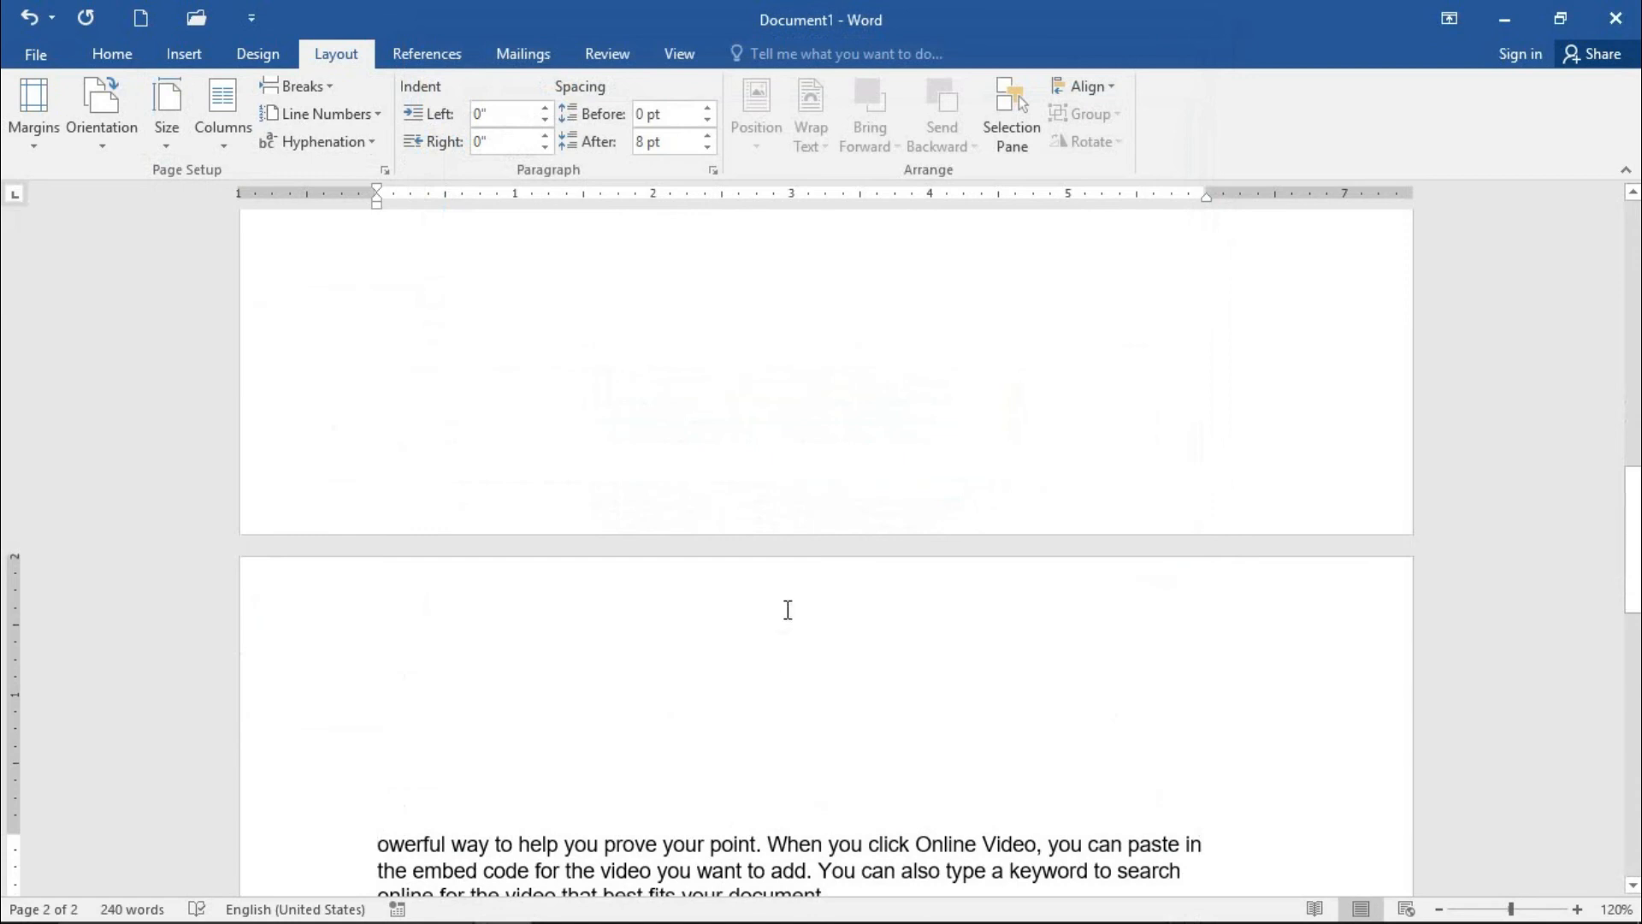
# Undo the page break inside "powerful" and insert a page break at the end of the document instead
pyautogui.scroll(10, 884, 631)
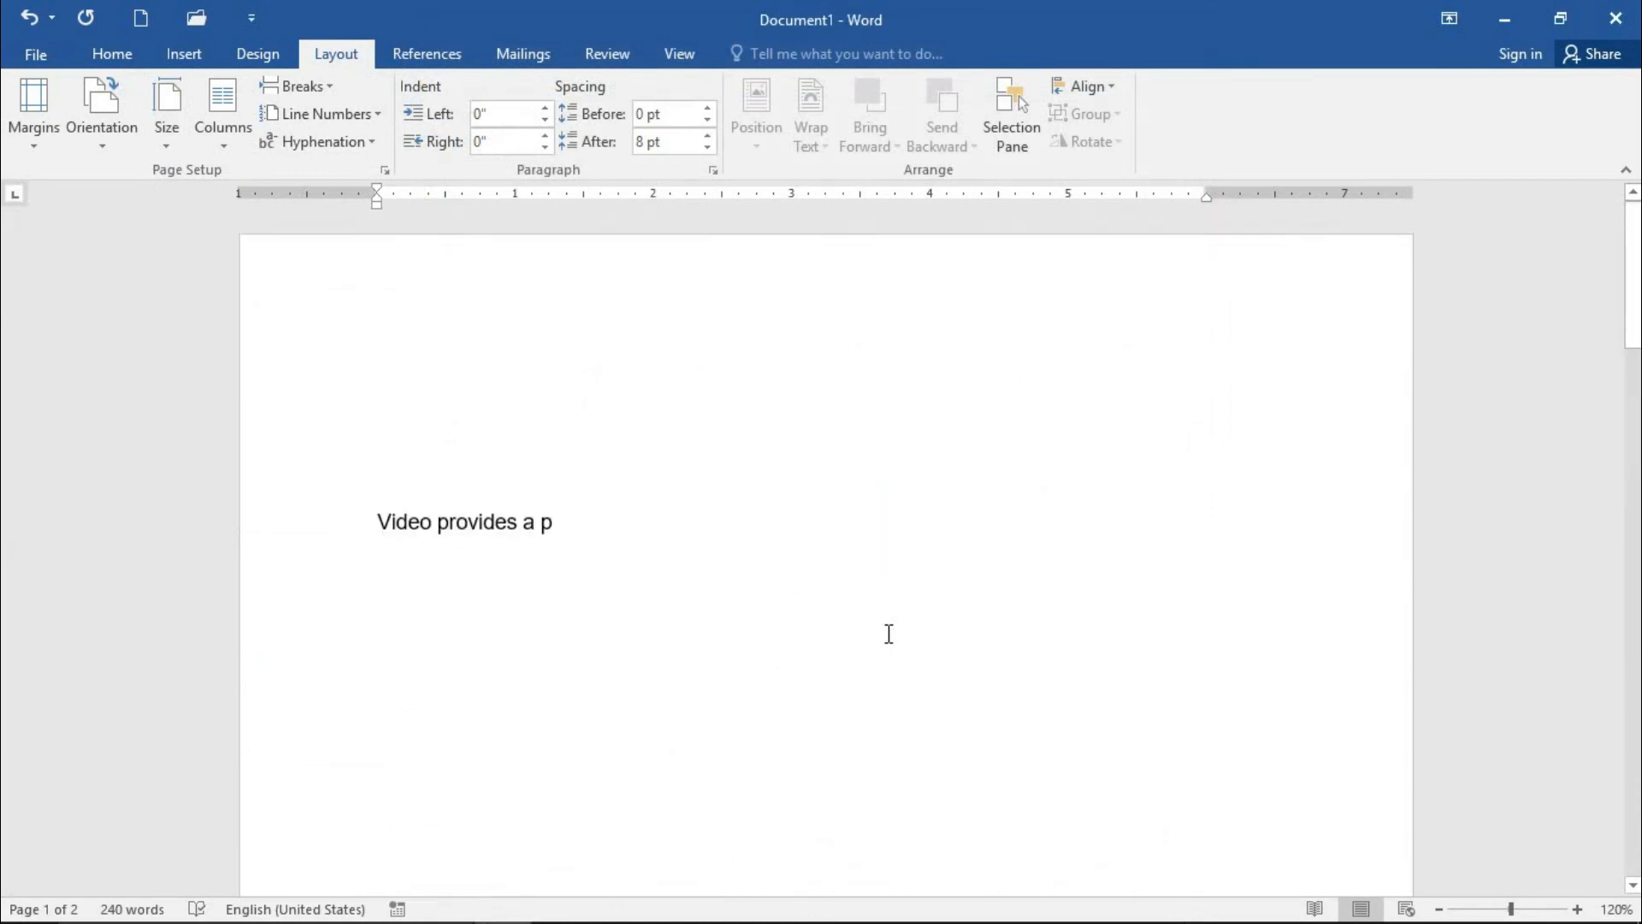
pyautogui.hotkey('ctrl', 'z')
pyautogui.hotkey('ctrl', 'End')
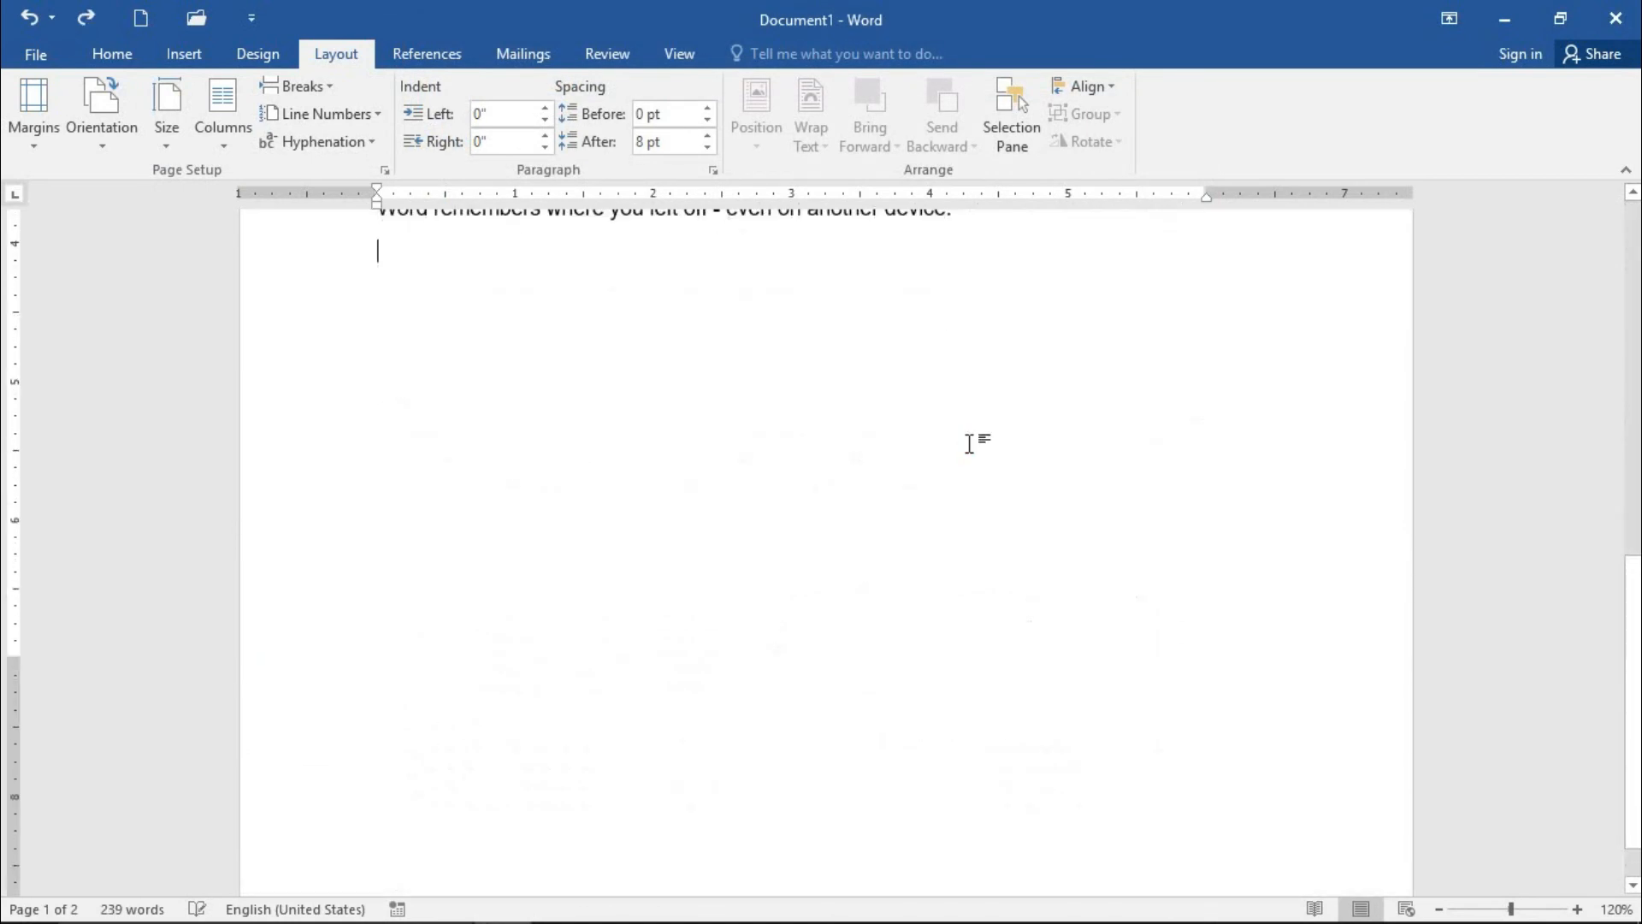
pyautogui.hotkey('ctrl', 'Return')
# Fill the new second page with sample text using =rand() and show both pages side by side at 60% zoom
pyautogui.write('=')
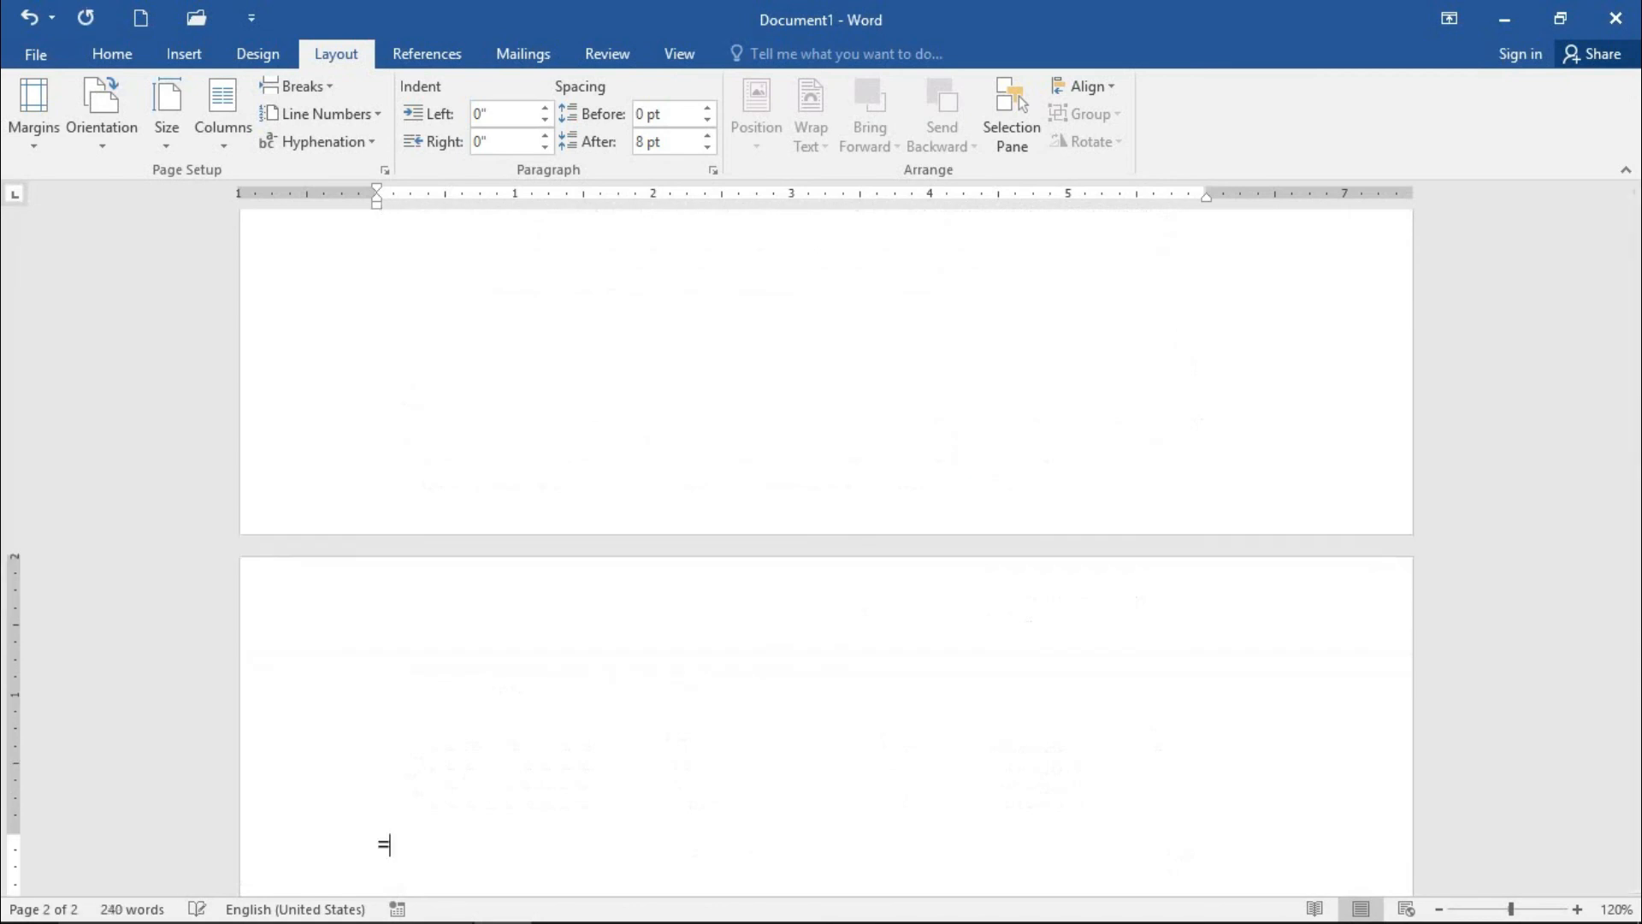
pyautogui.write('rand()')
pyautogui.press('Return')
pyautogui.scroll(-4, 952, 388)
pyautogui.scroll(-6, 953, 387)
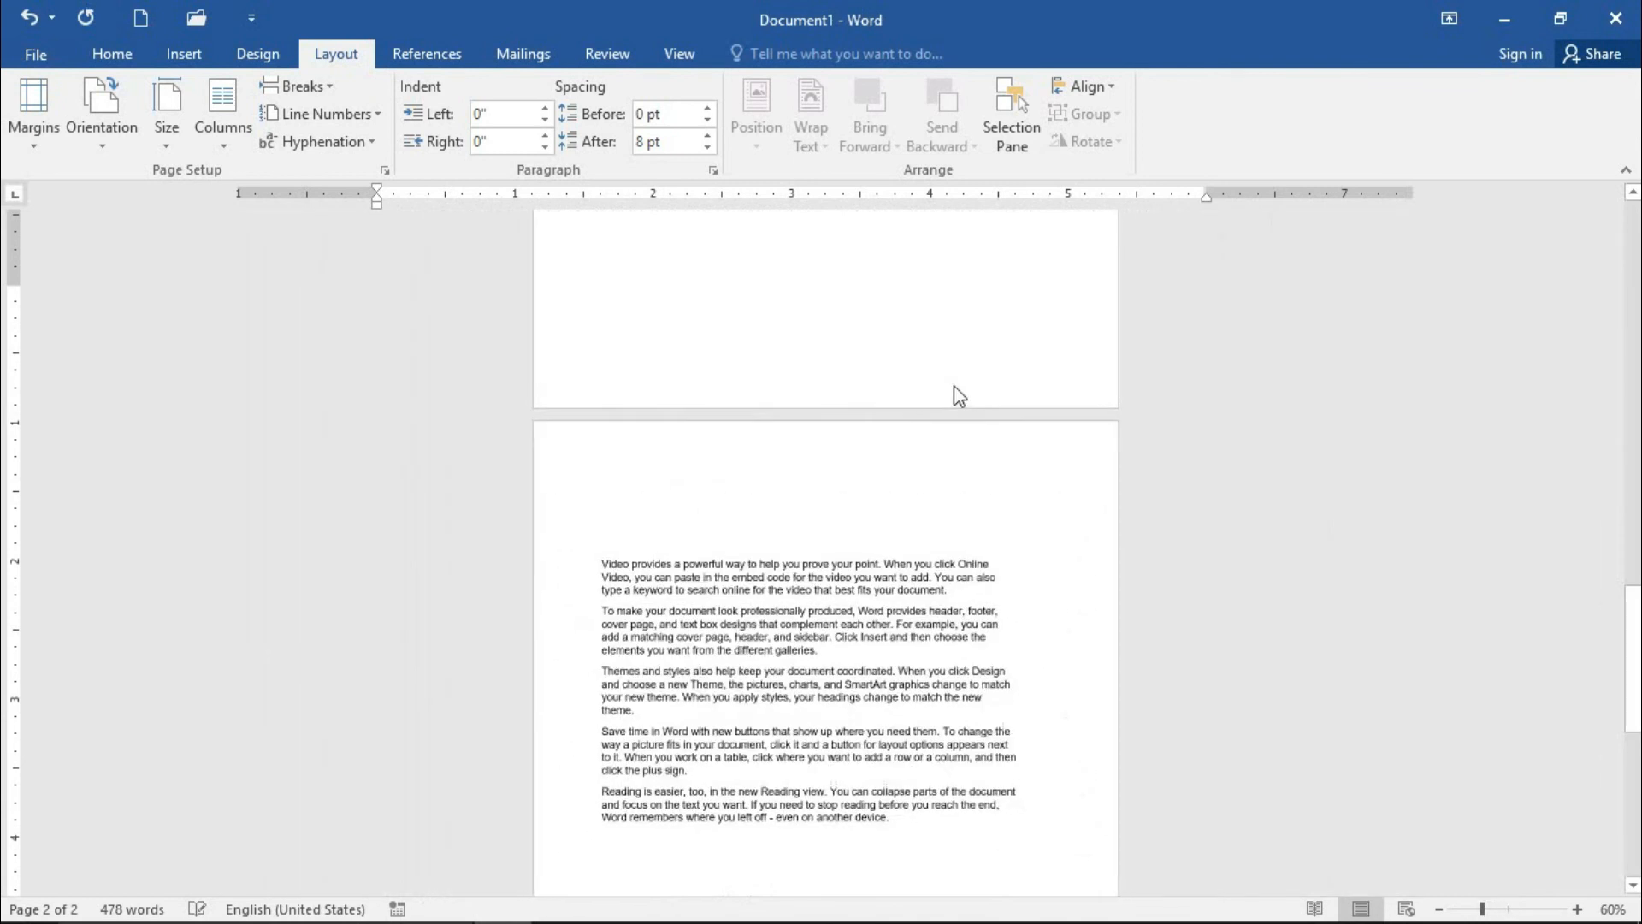
pyautogui.scroll(4, 1040, 503)
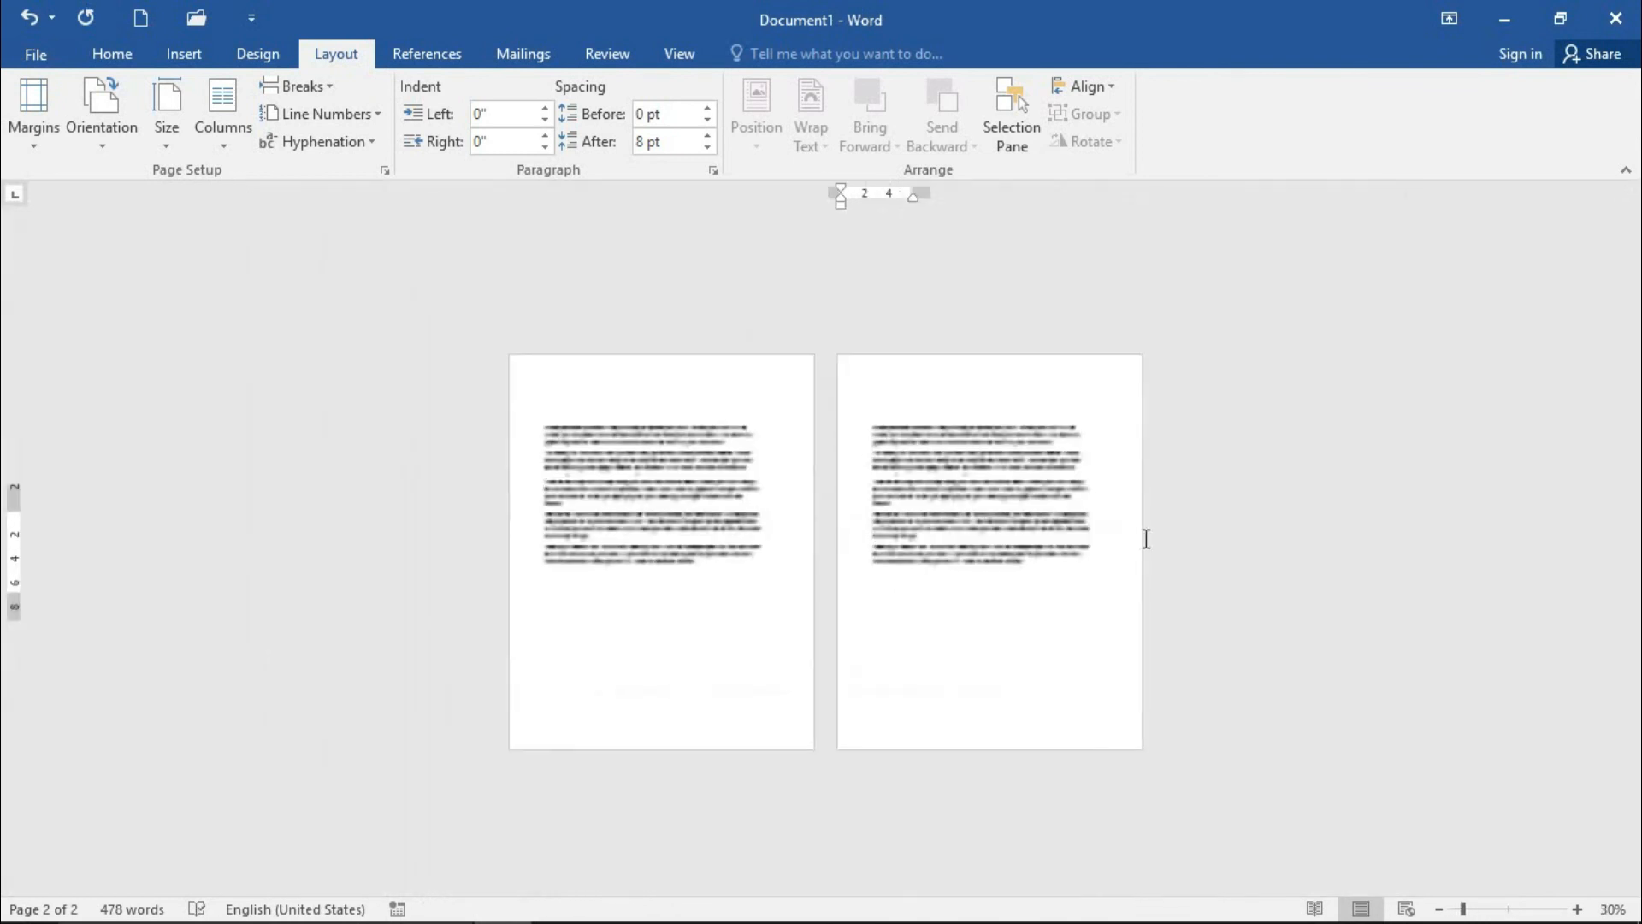
pyautogui.scroll(-1, 1196, 479)
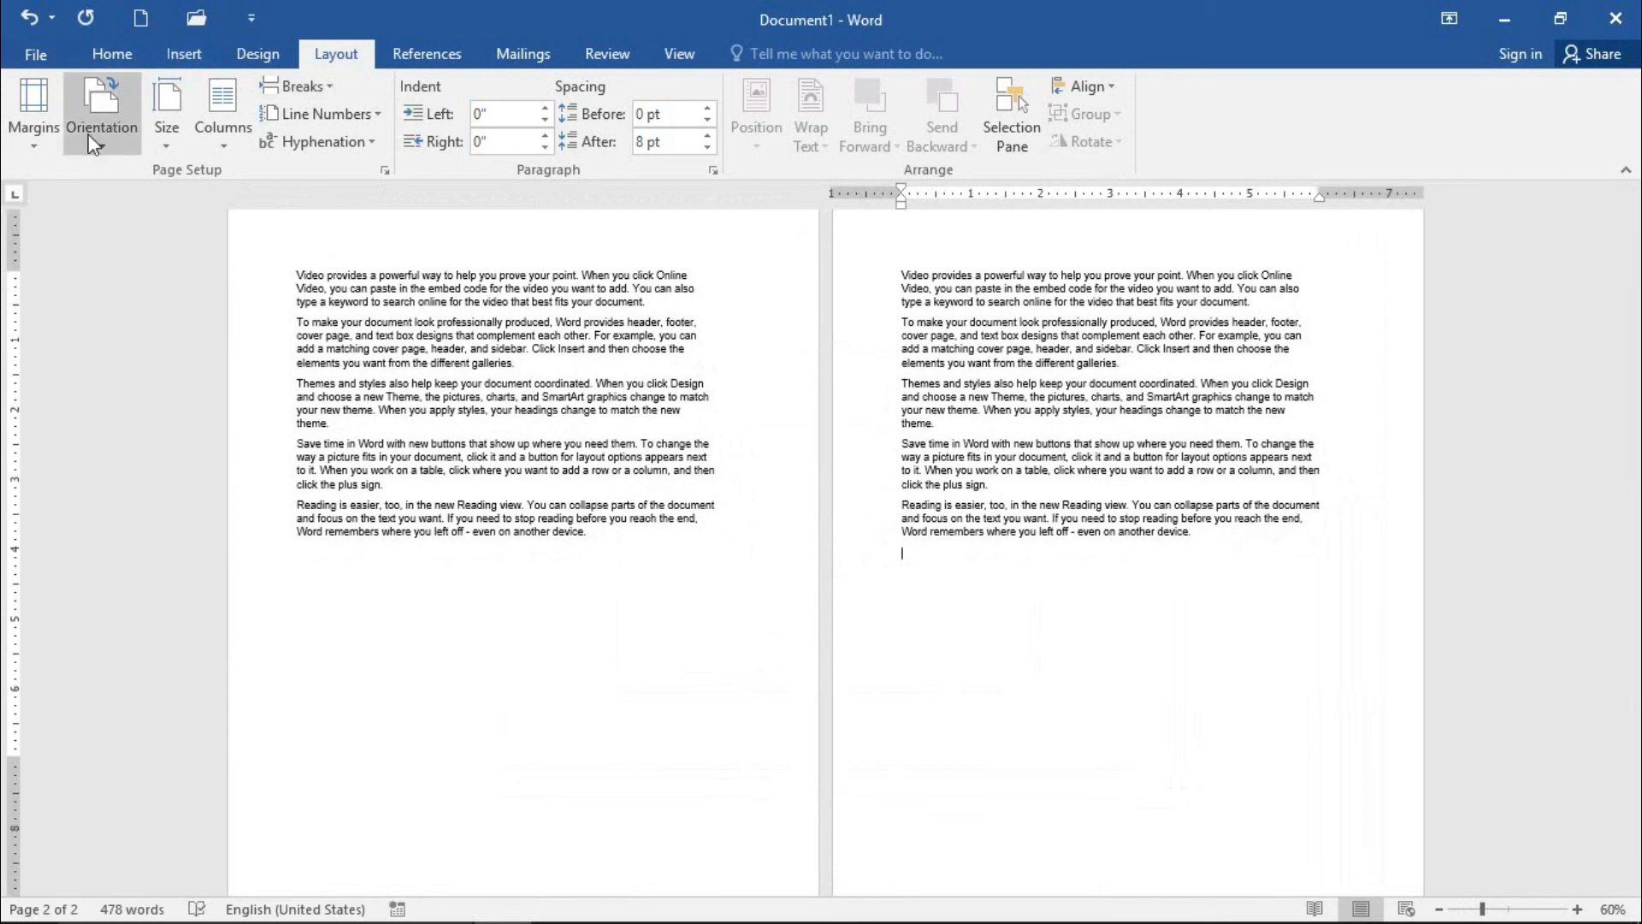
# Try the Legal paper size on the document, followed by Executive
pyautogui.click(151, 143)
pyautogui.click(231, 249)
pyautogui.click(158, 100)
pyautogui.click(237, 346)
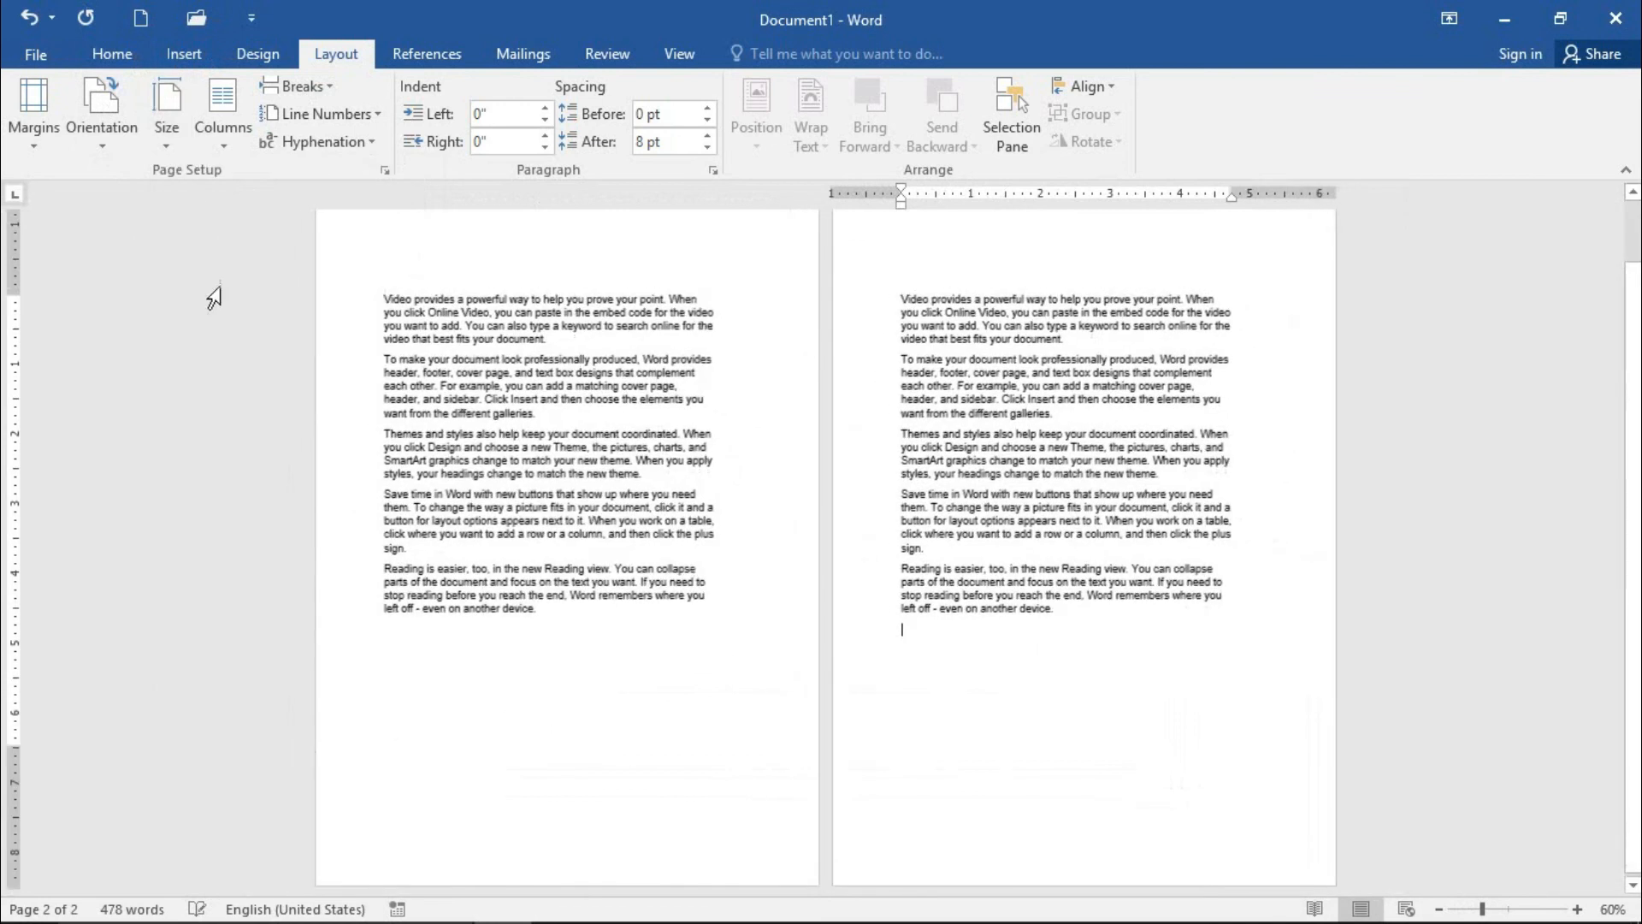
# Try the A3 paper size on the document, followed by A5
pyautogui.click(182, 120)
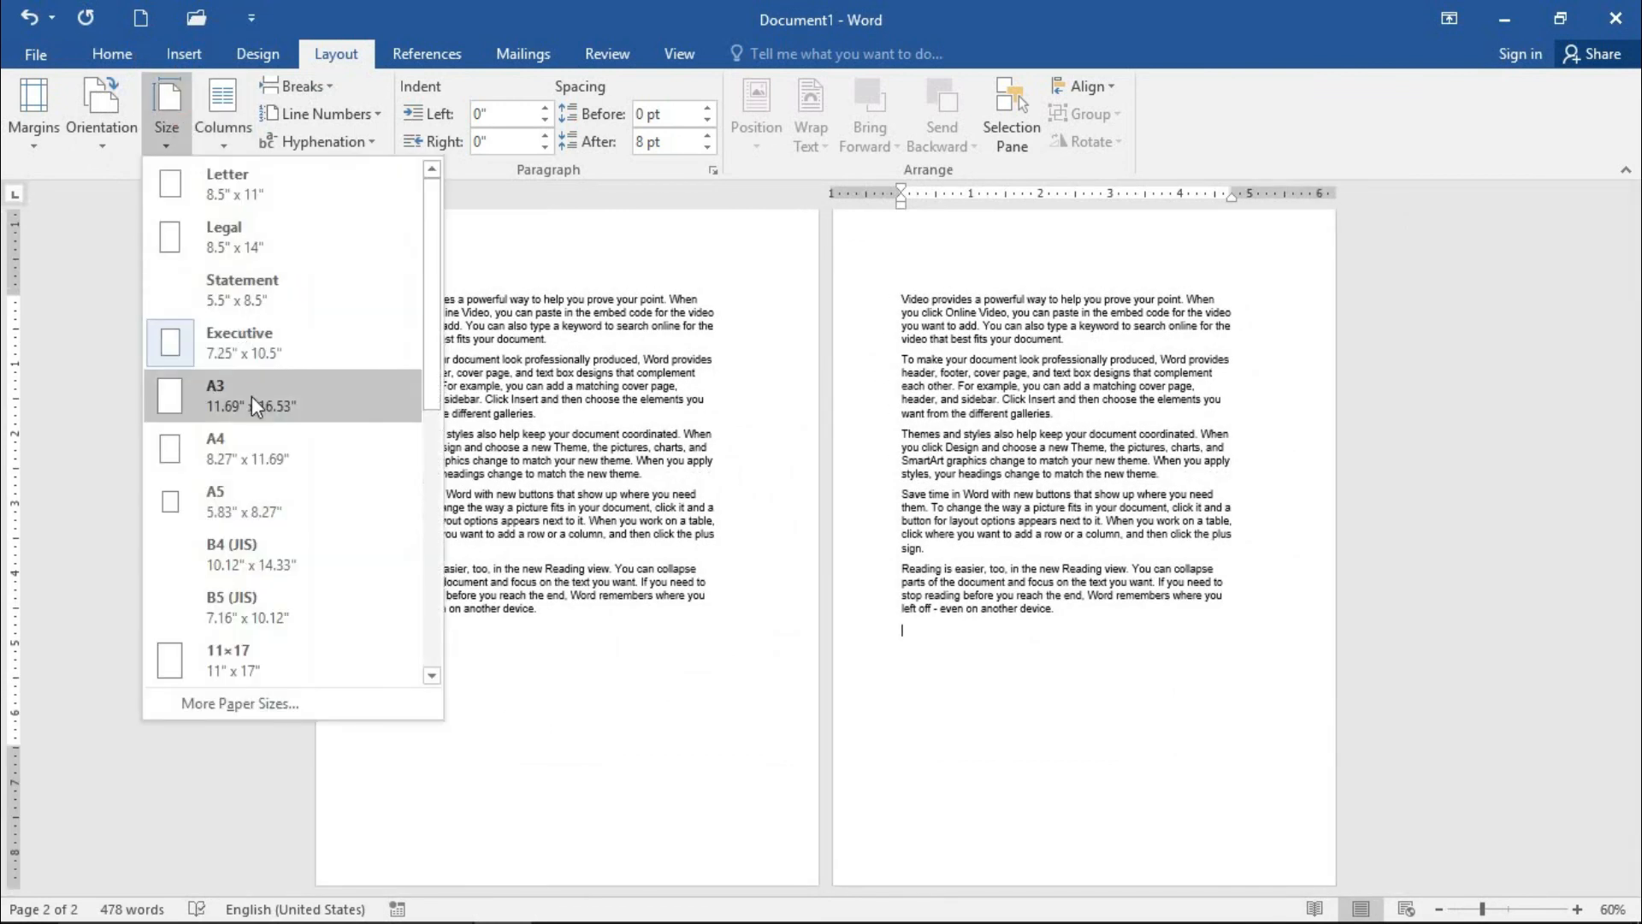
pyautogui.click(227, 291)
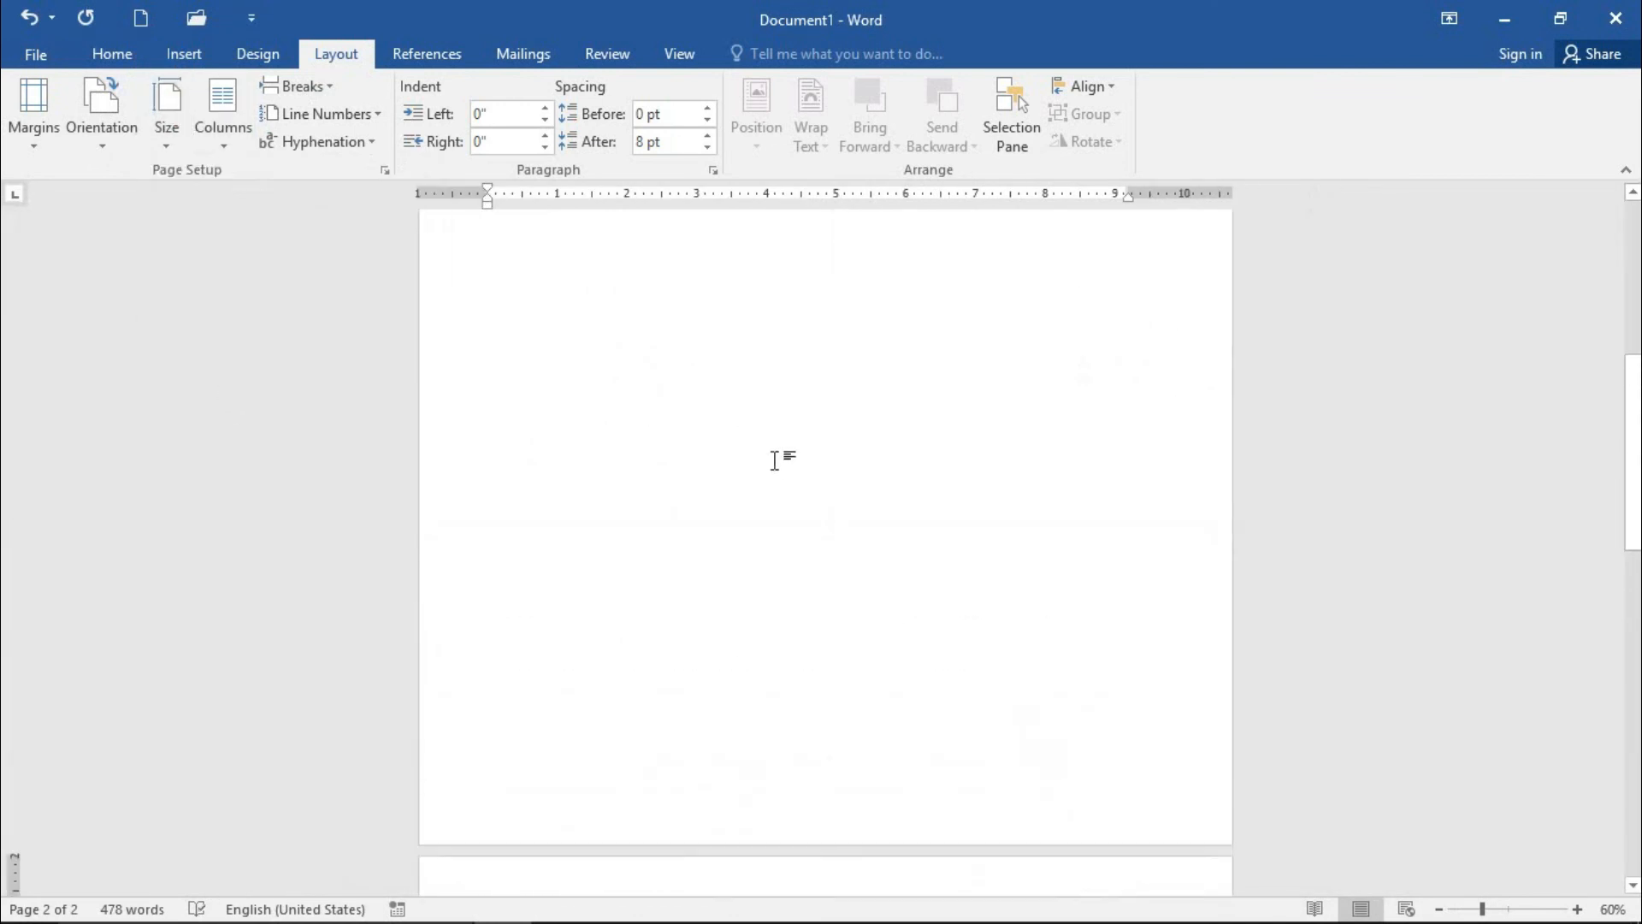
pyautogui.click(175, 133)
pyautogui.click(266, 505)
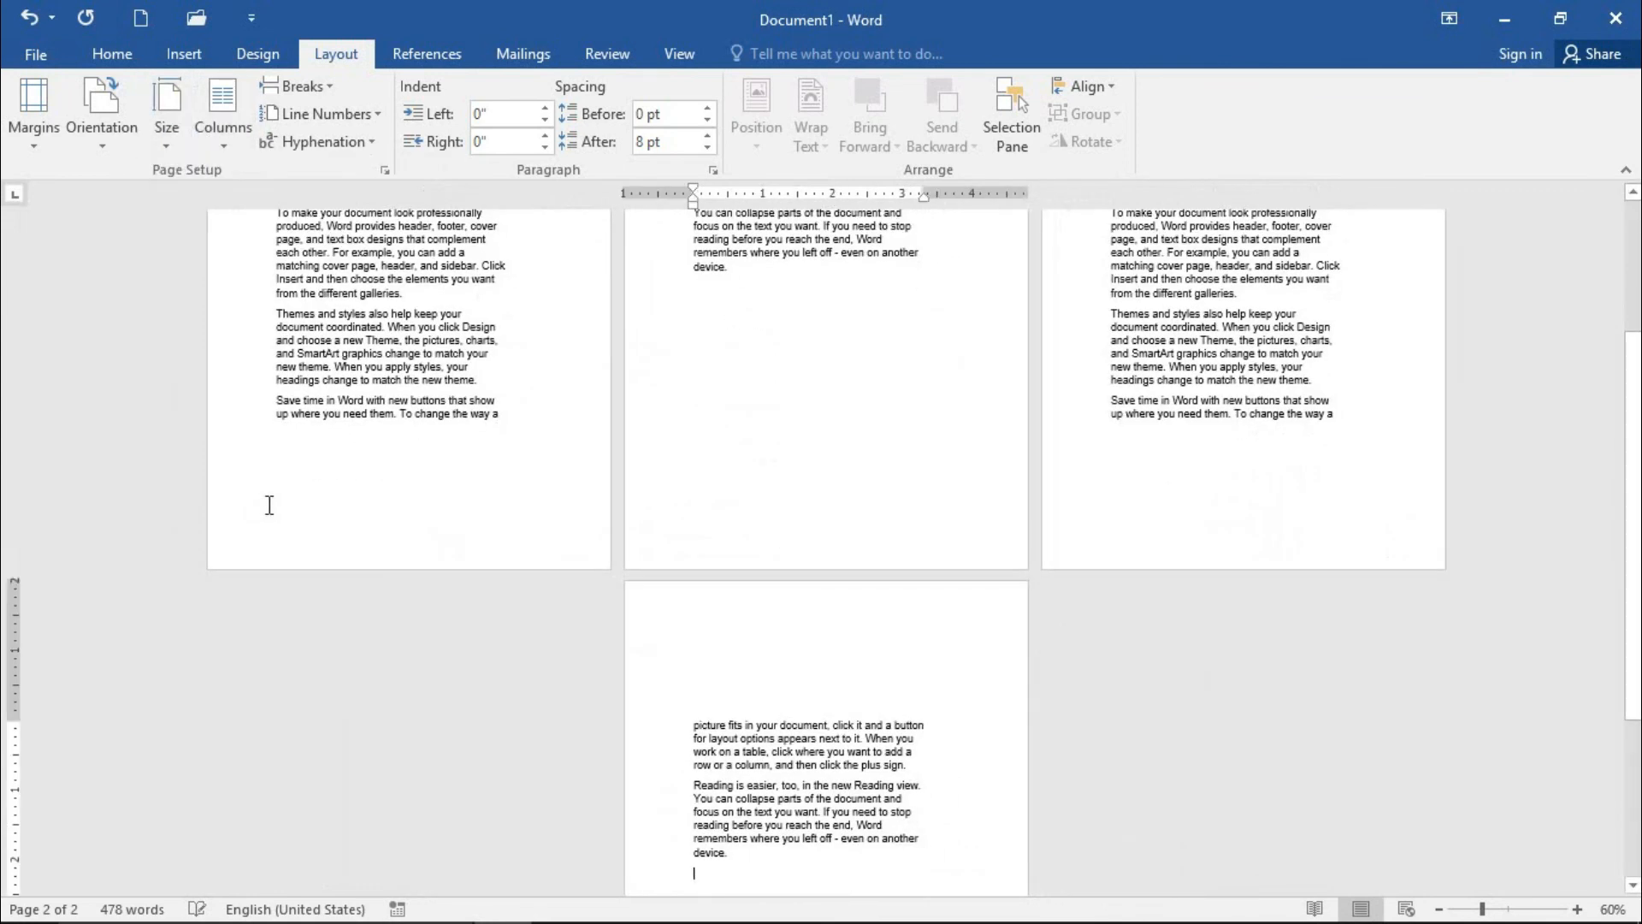
# Try the B4 (JIS) paper size and set the document's paper size to 11×17
pyautogui.click(162, 121)
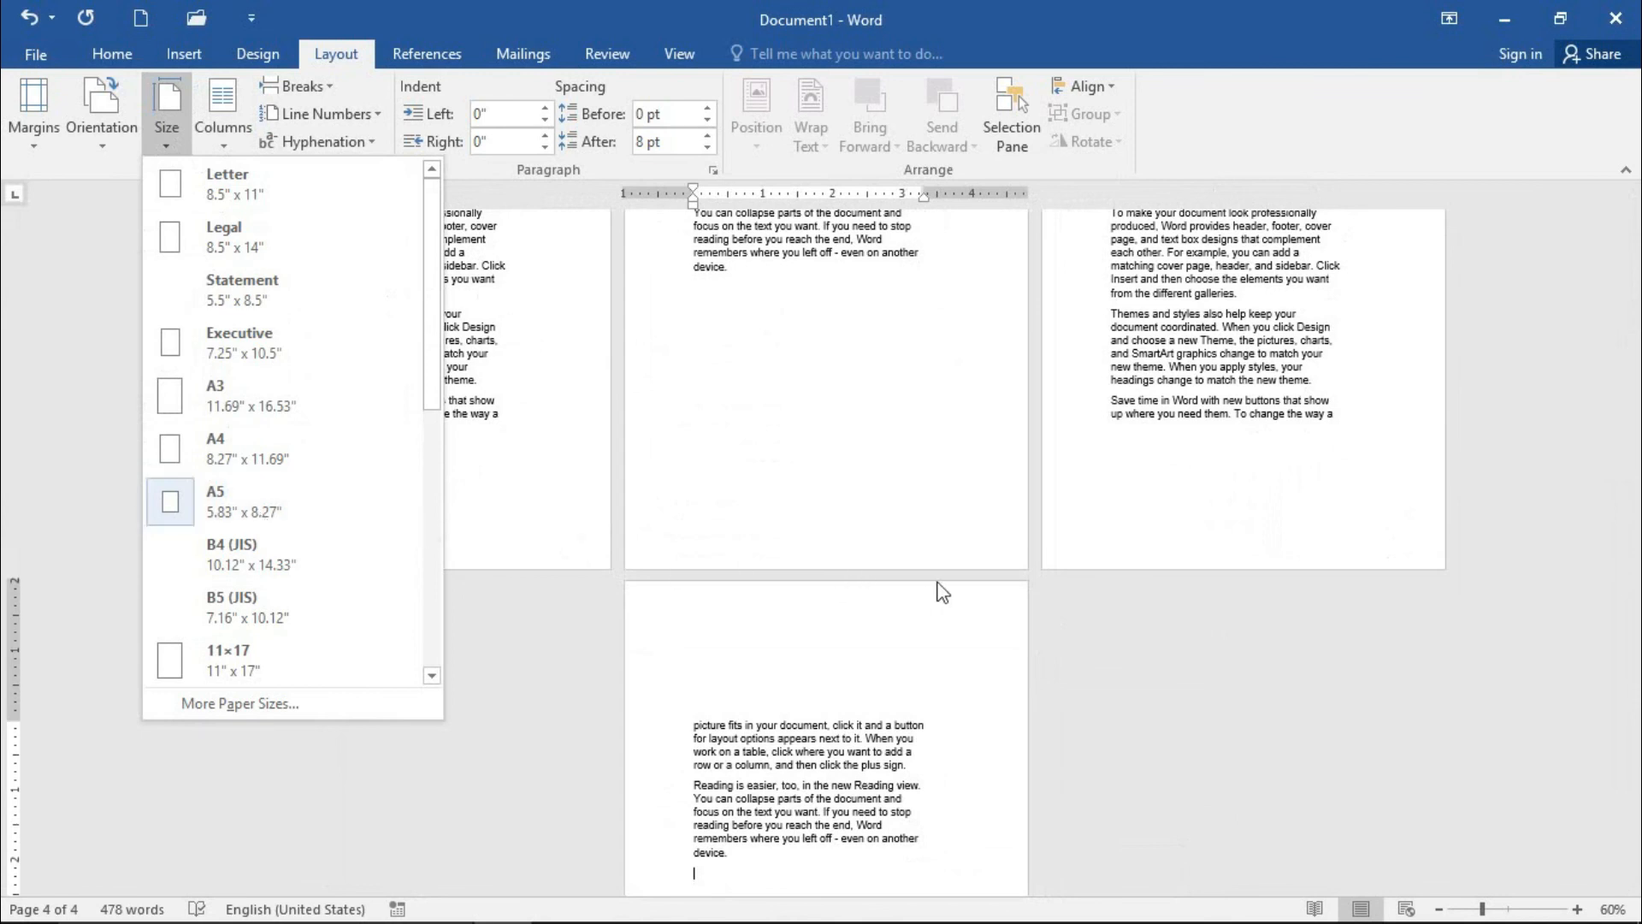
pyautogui.click(316, 548)
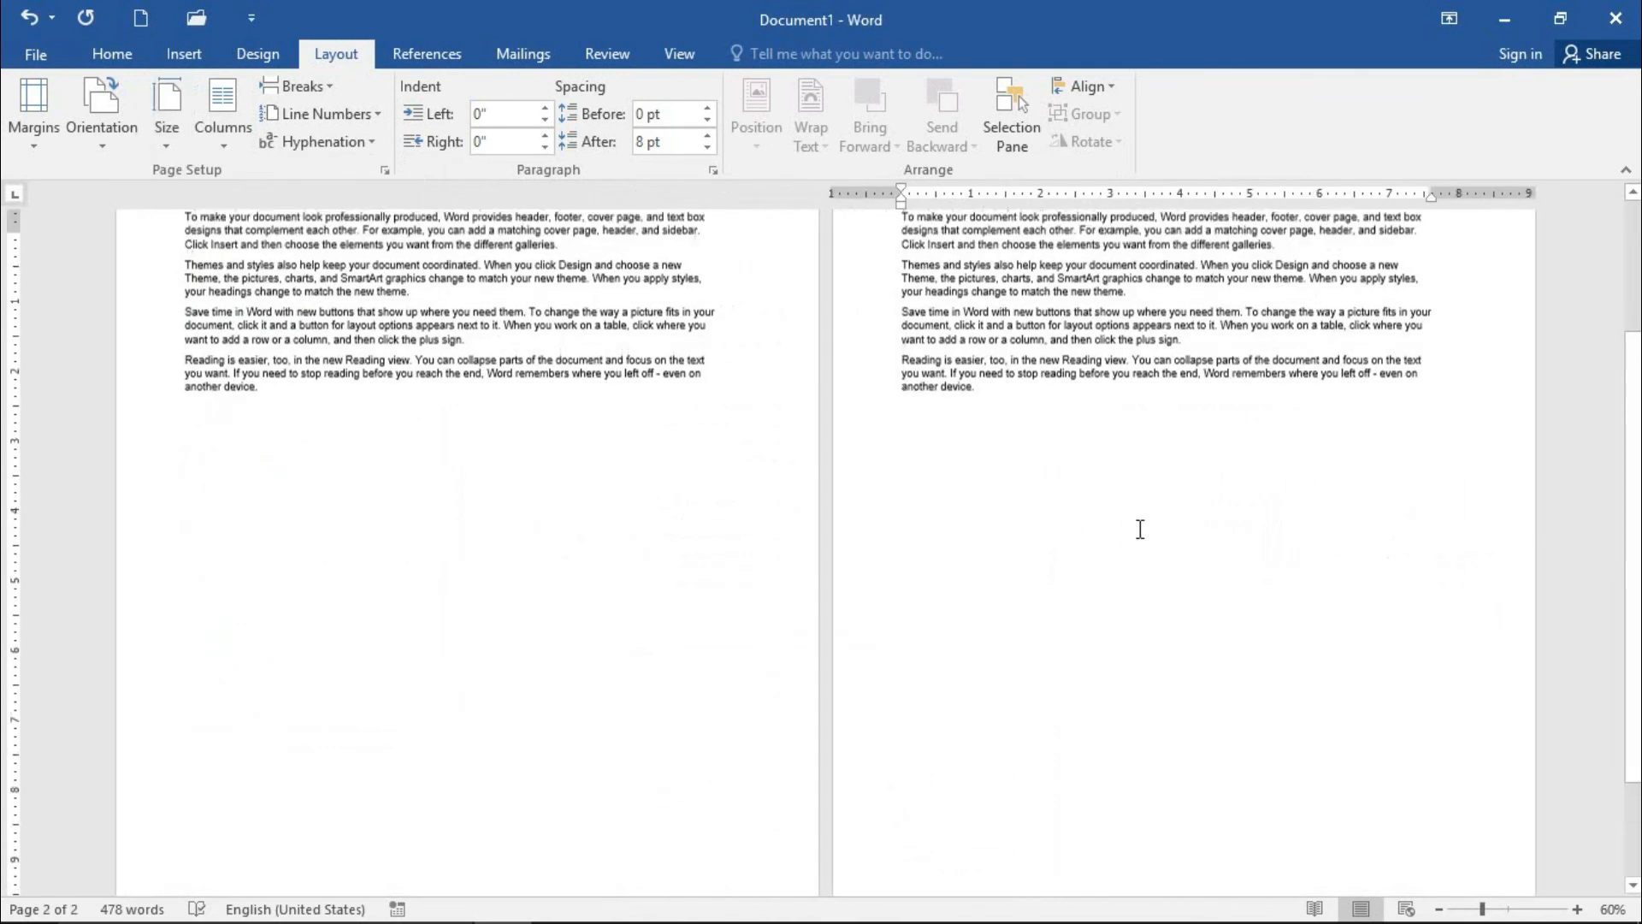
pyautogui.scroll(-5, 769, 462)
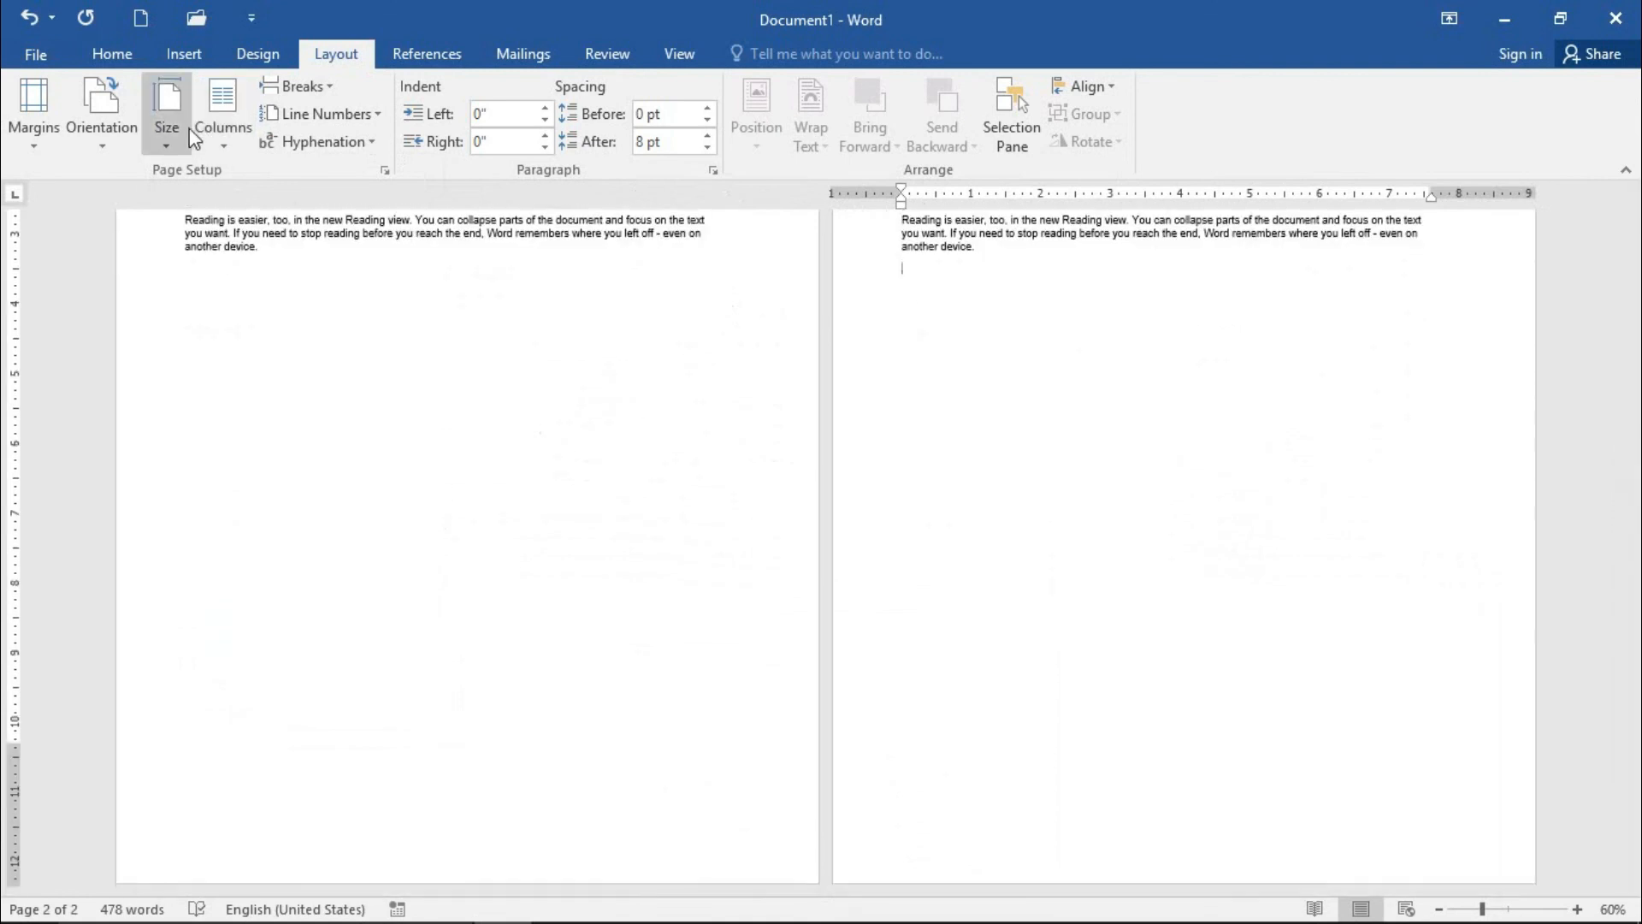
pyautogui.click(166, 115)
pyautogui.click(246, 659)
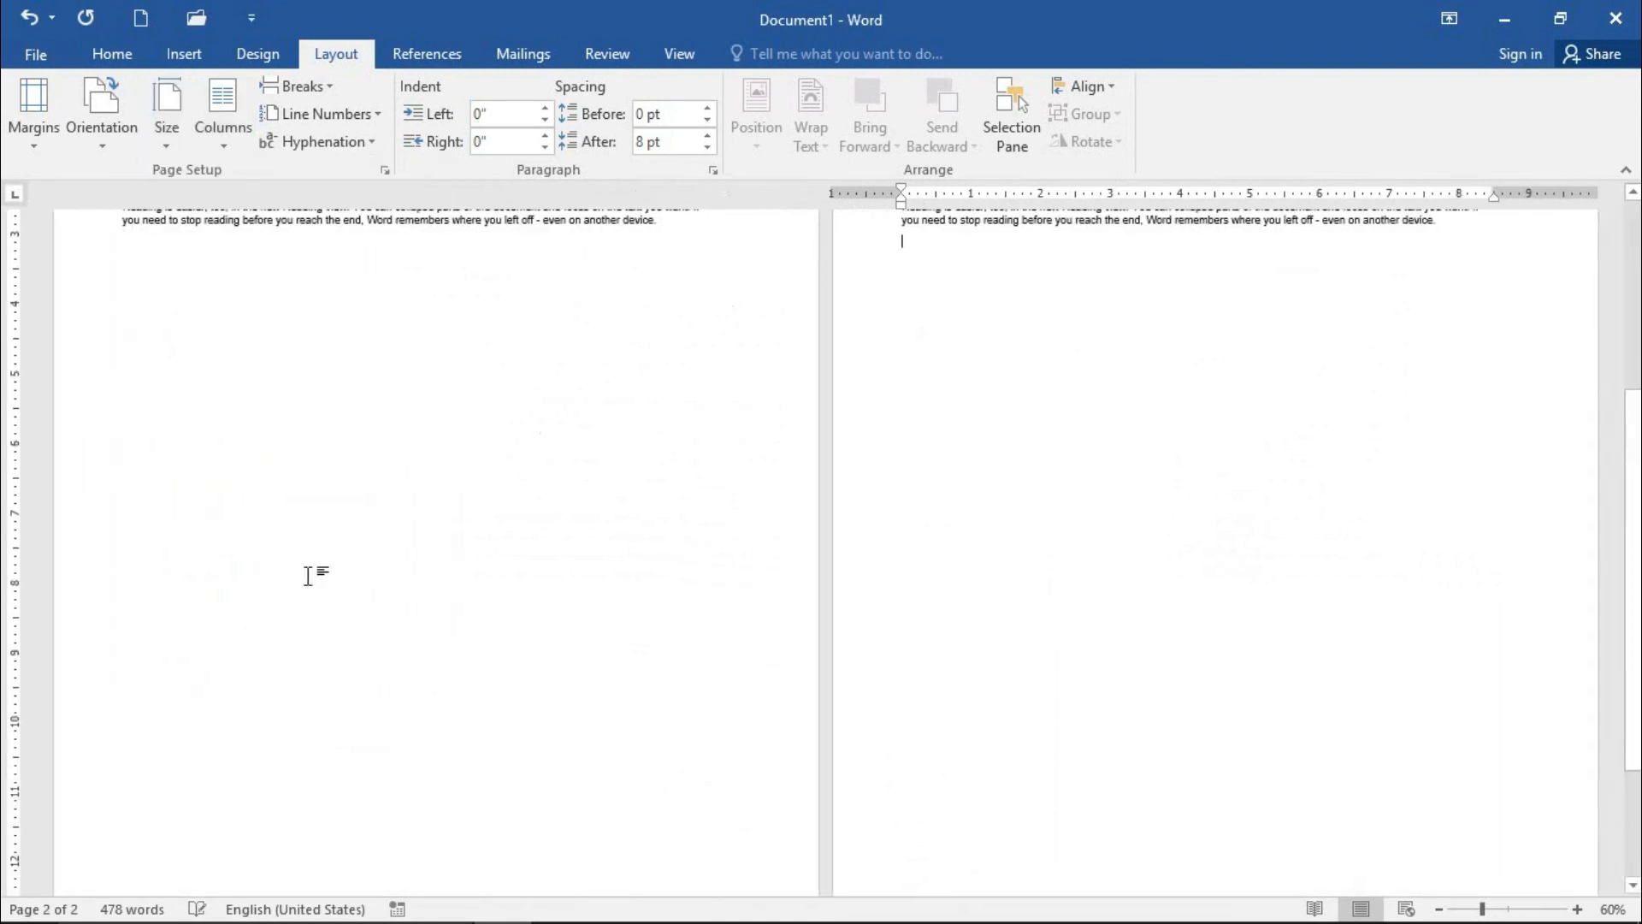
# Look through the remaining preset paper sizes and review the size, source and apply-to options in the Page Setup paper settings
pyautogui.click(167, 113)
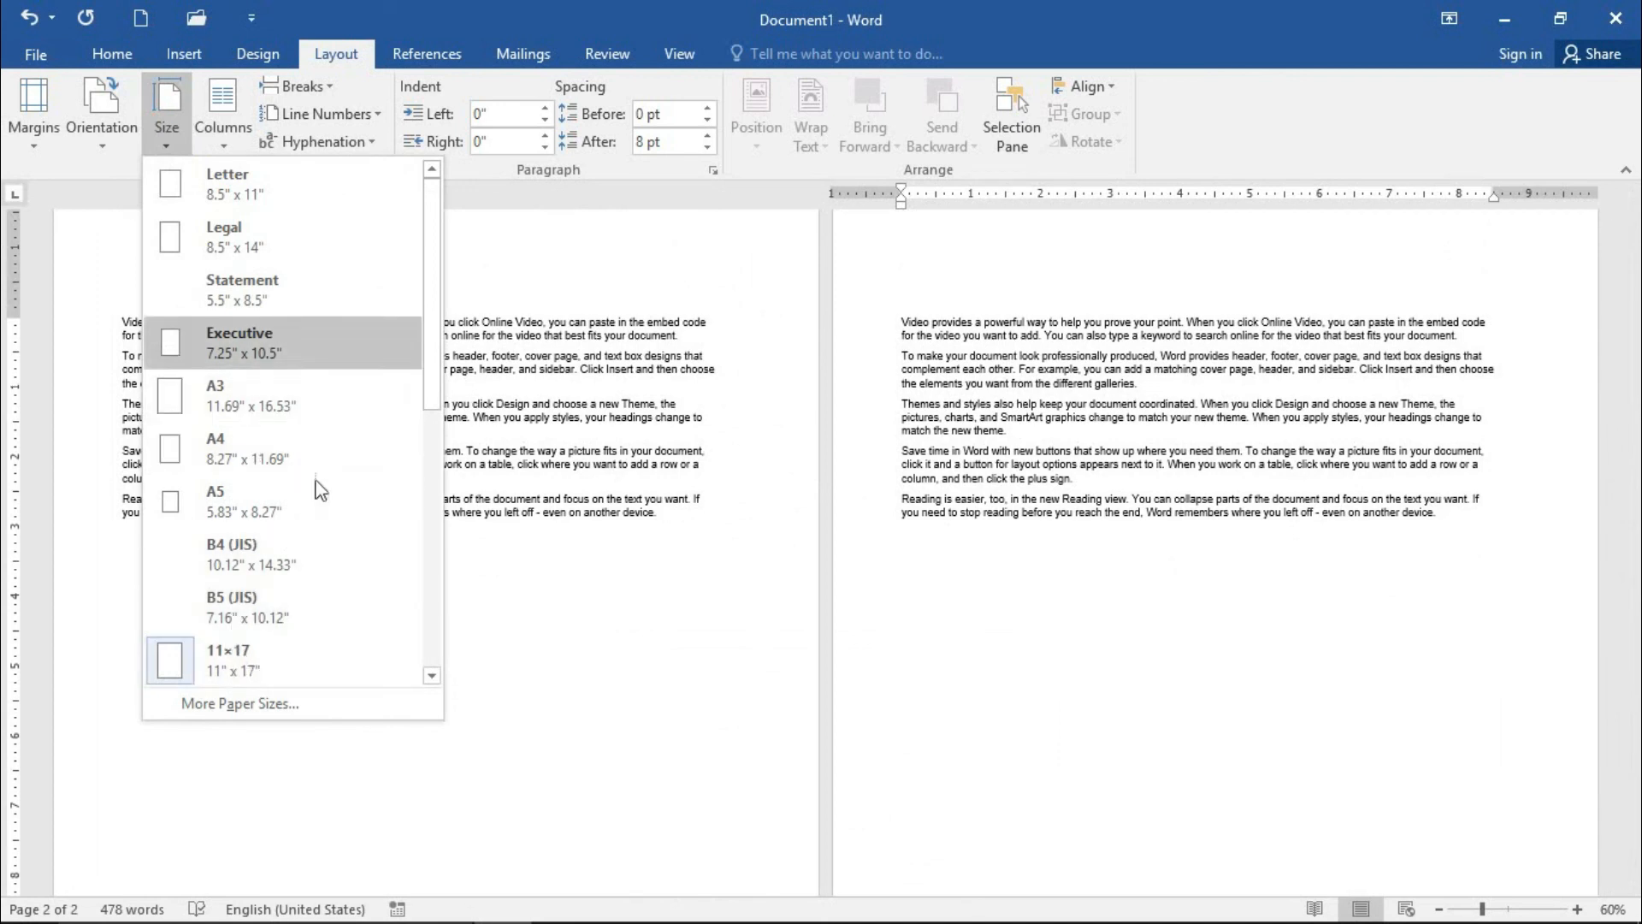
pyautogui.scroll(-4, 299, 658)
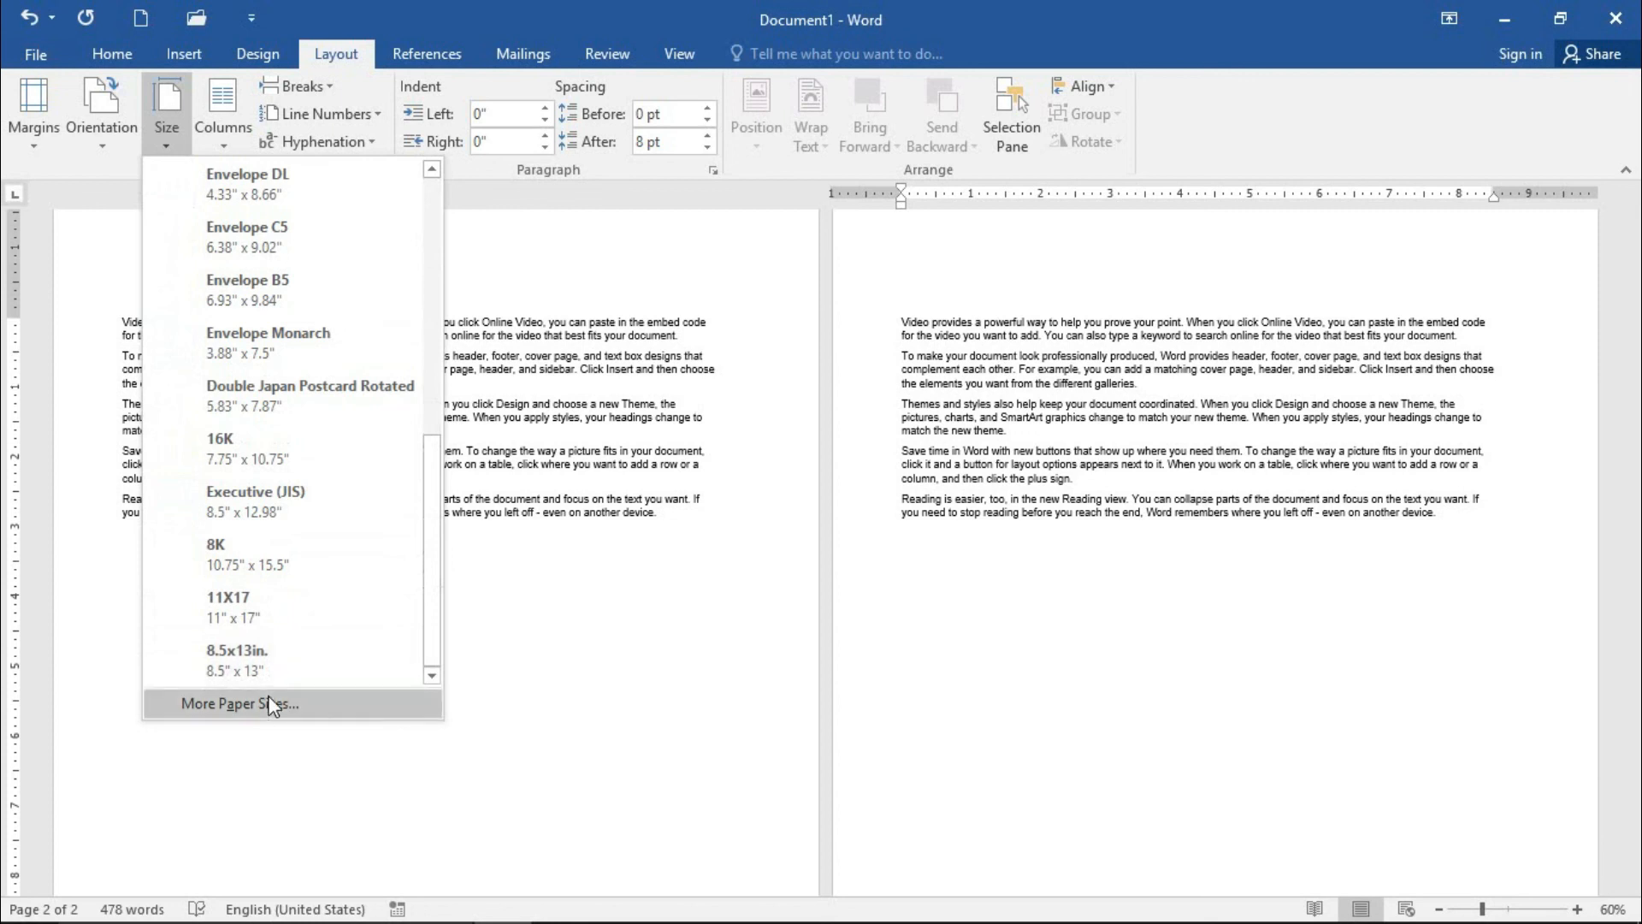
pyautogui.click(299, 703)
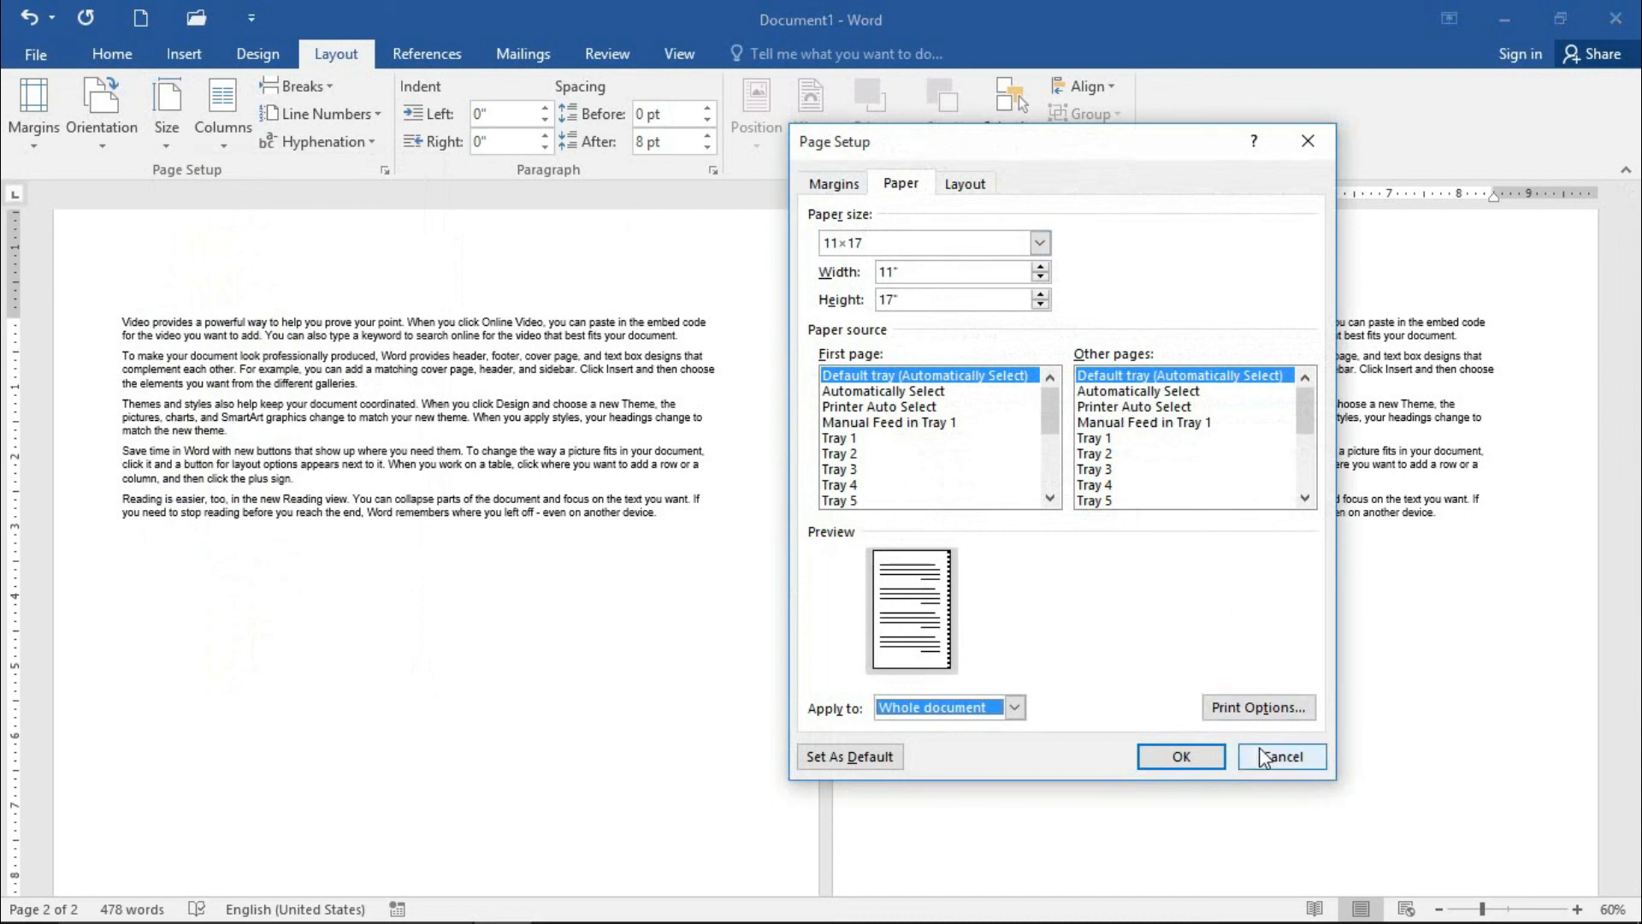
pyautogui.click(1181, 756)
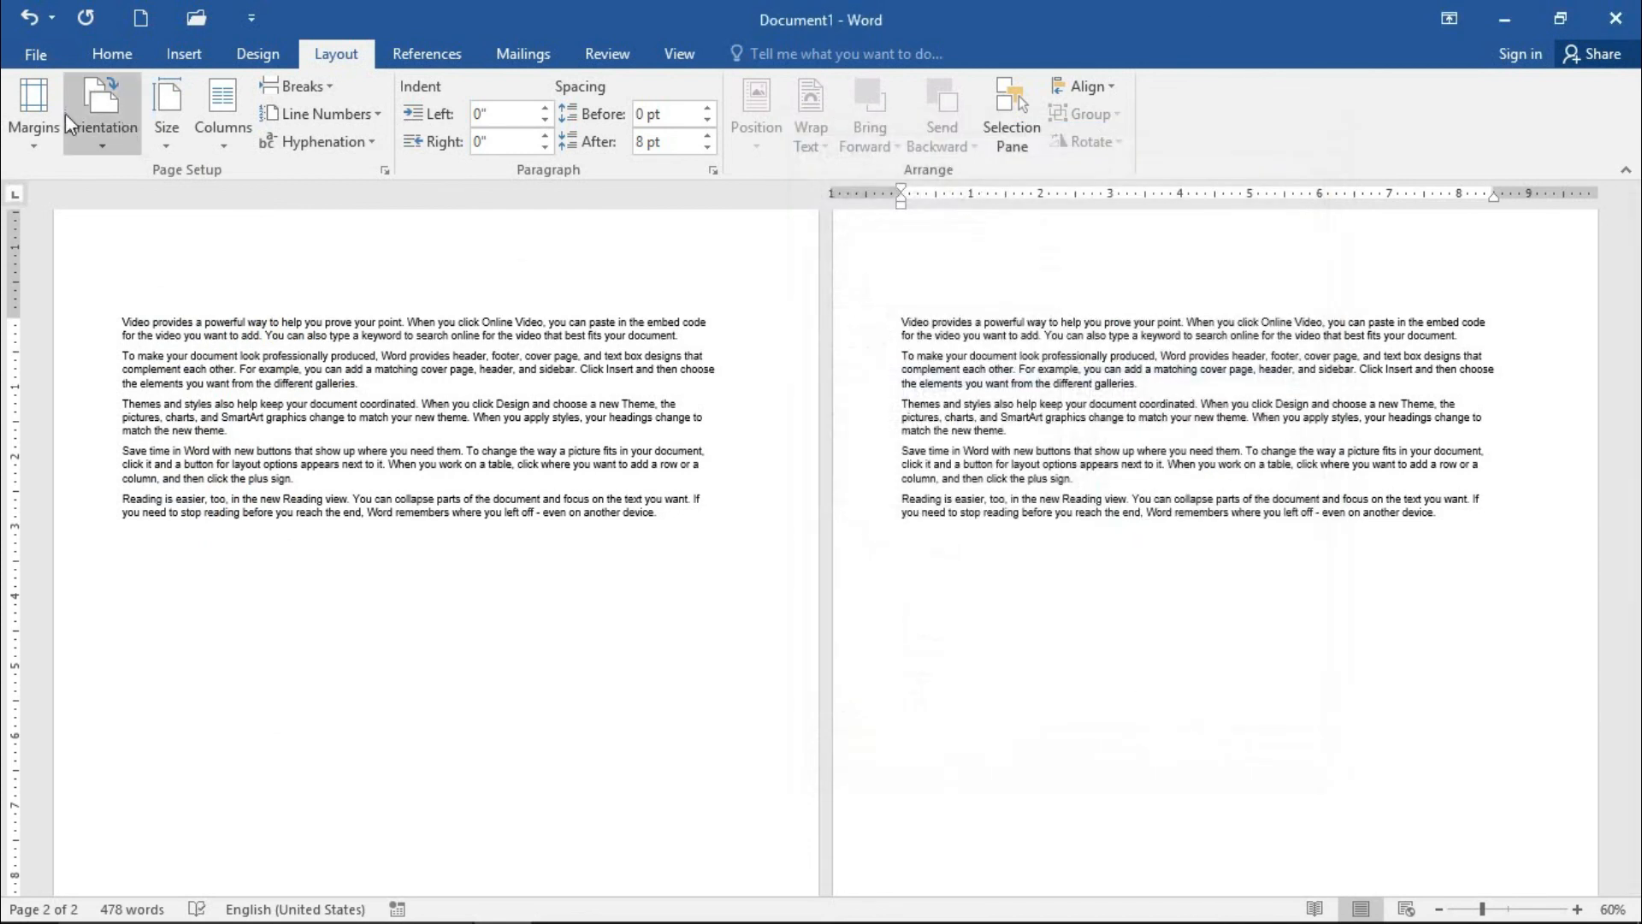